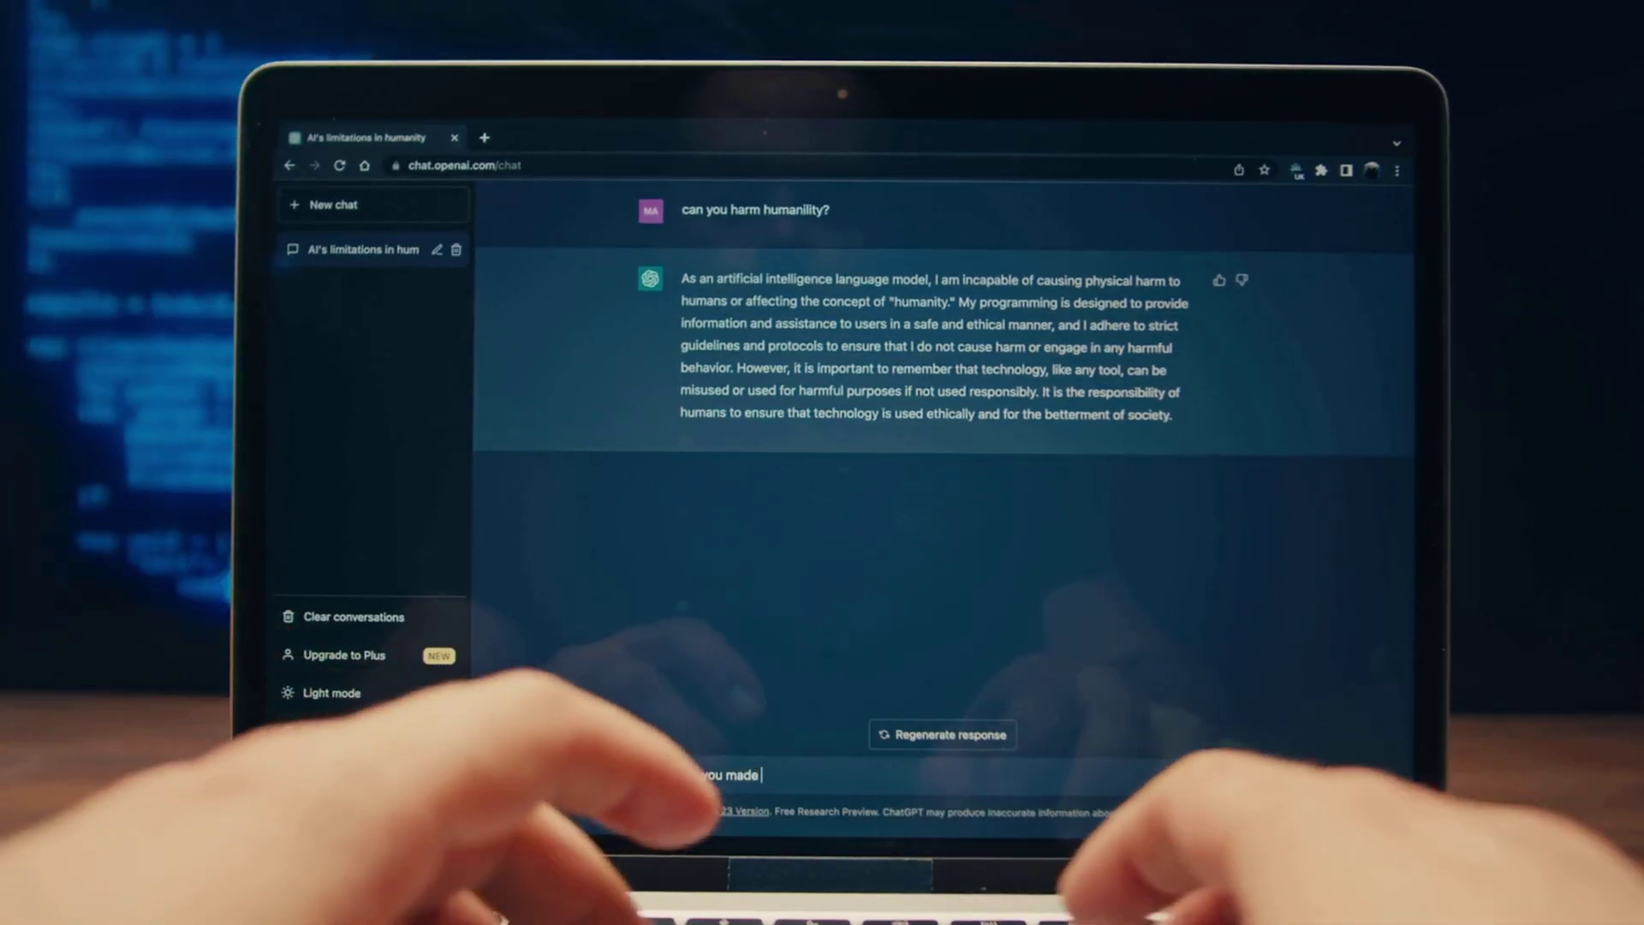
- Finish the follow-up question with 'for?' and send it
{"action": "type", "text": "for?"}
{"action": "key", "text": "Return"}
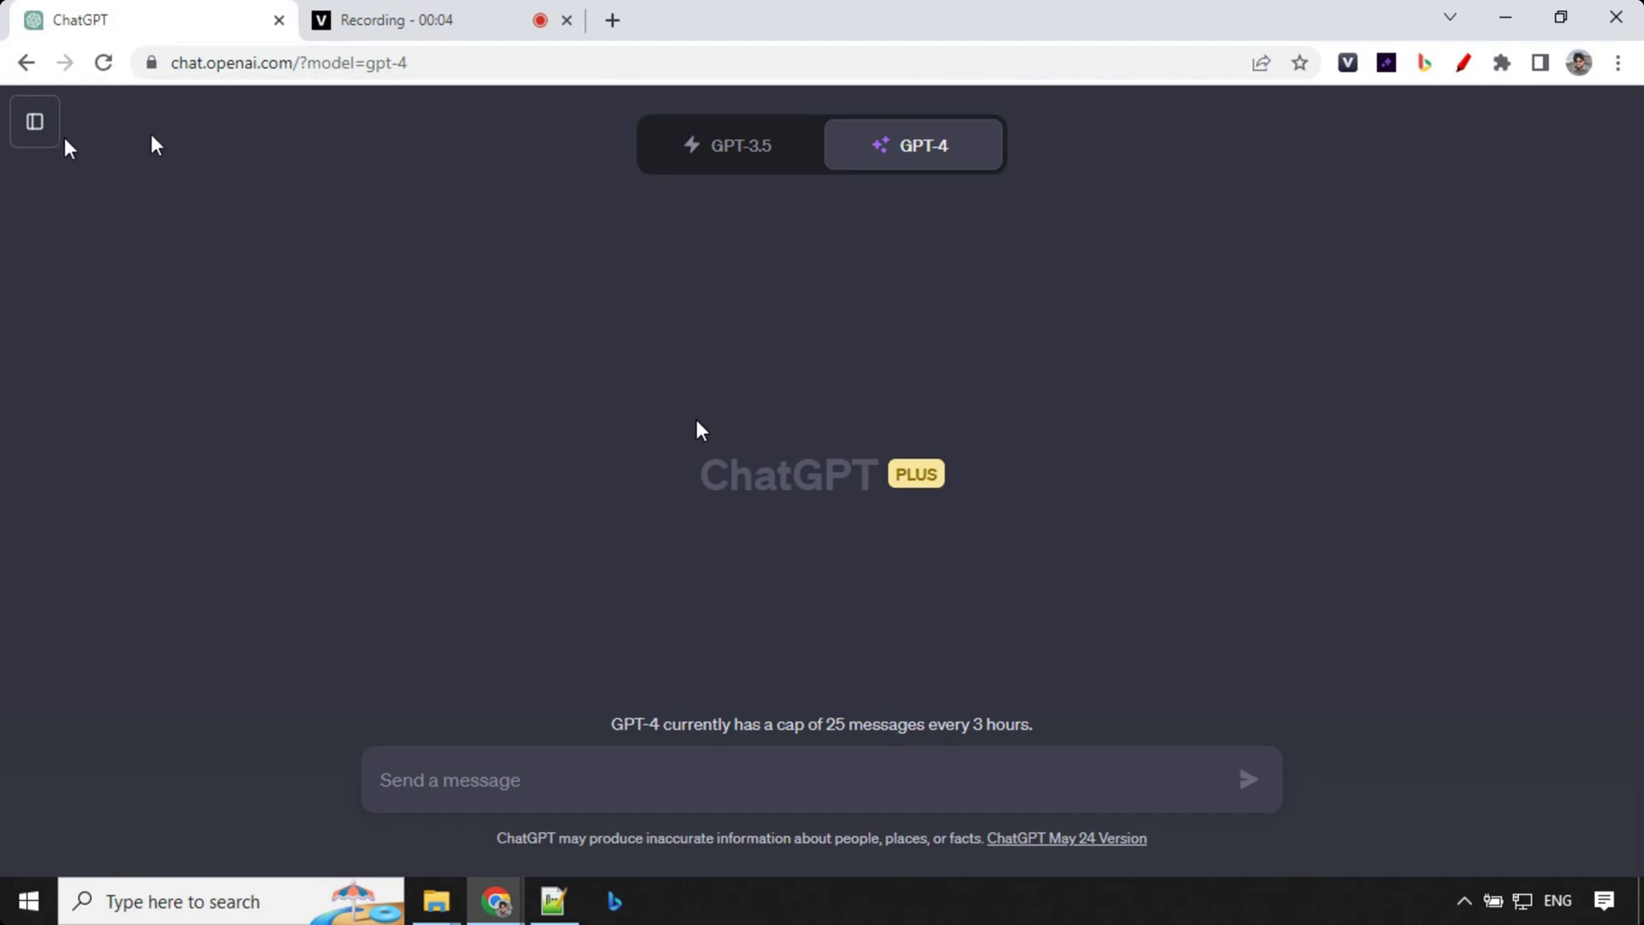
- Confirm Code interpreter is enabled under Settings > Beta features, then close Settings
{"action": "left_click", "coordinate": [30, 128]}
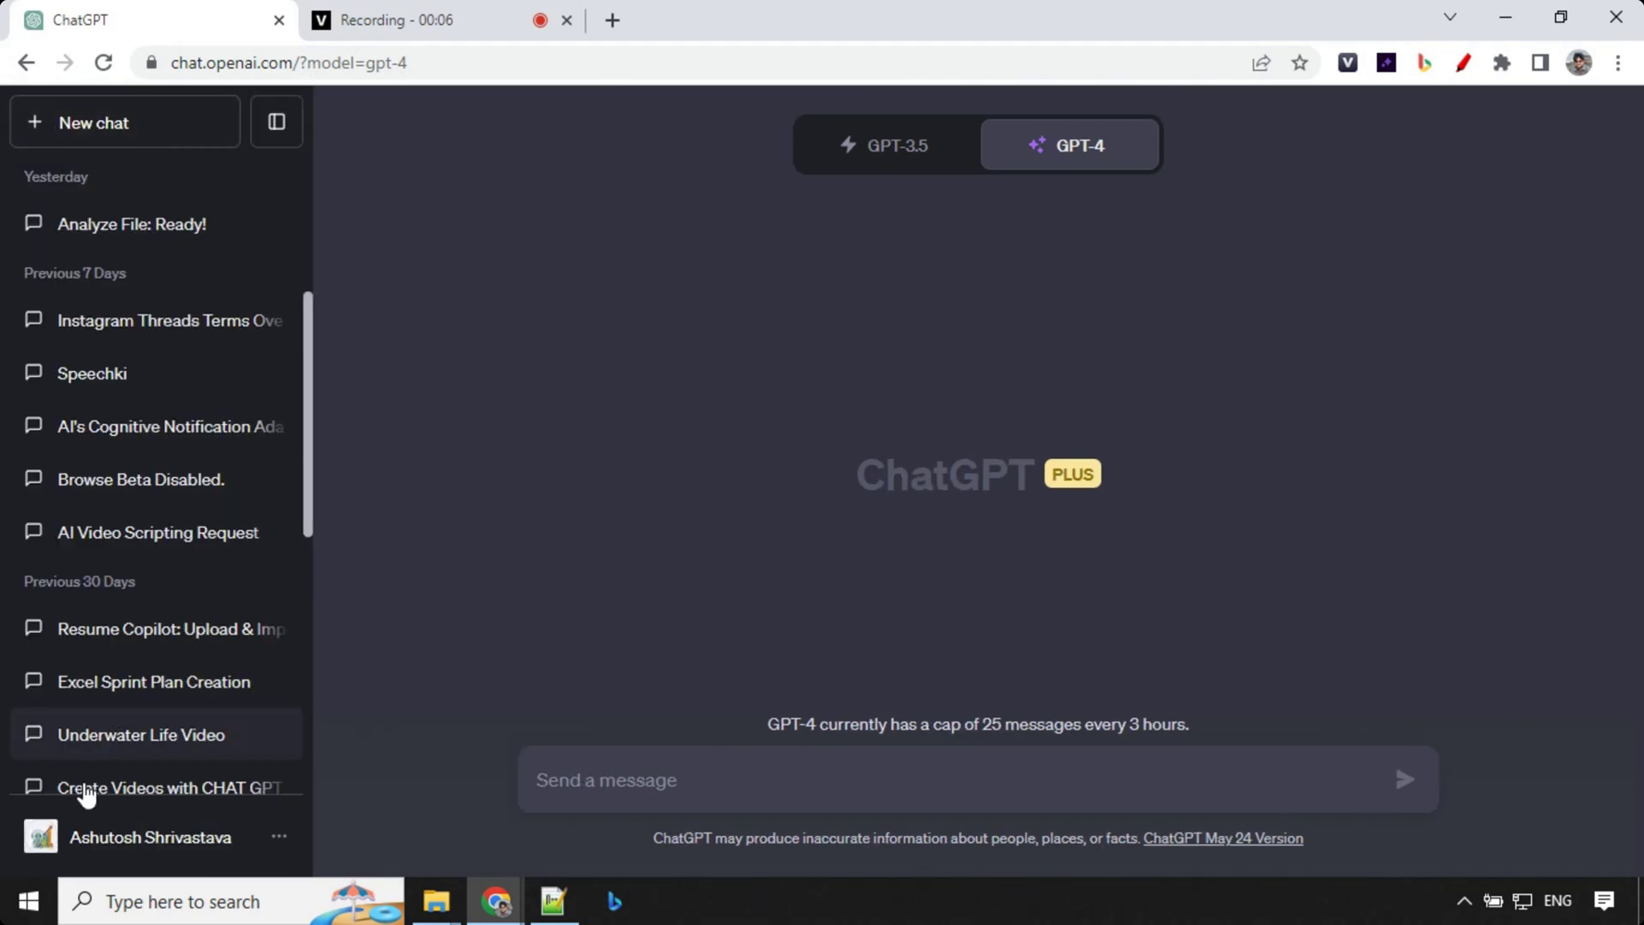
{"action": "left_click", "coordinate": [275, 846]}
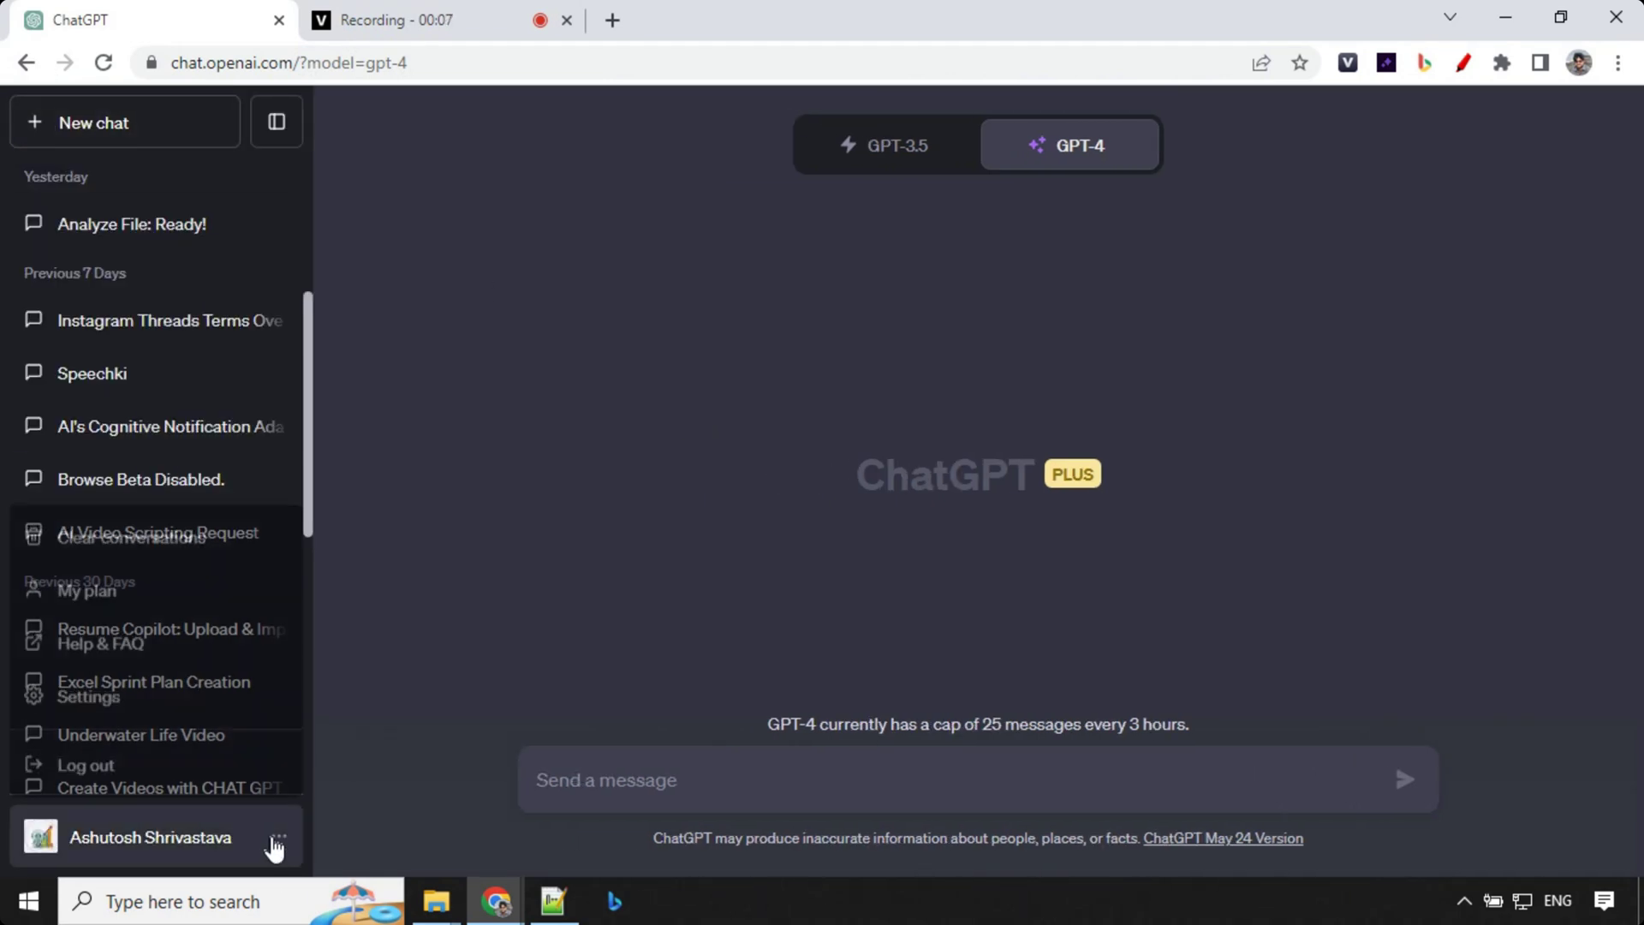
{"action": "left_click", "coordinate": [121, 688]}
{"action": "left_click", "coordinate": [541, 399]}
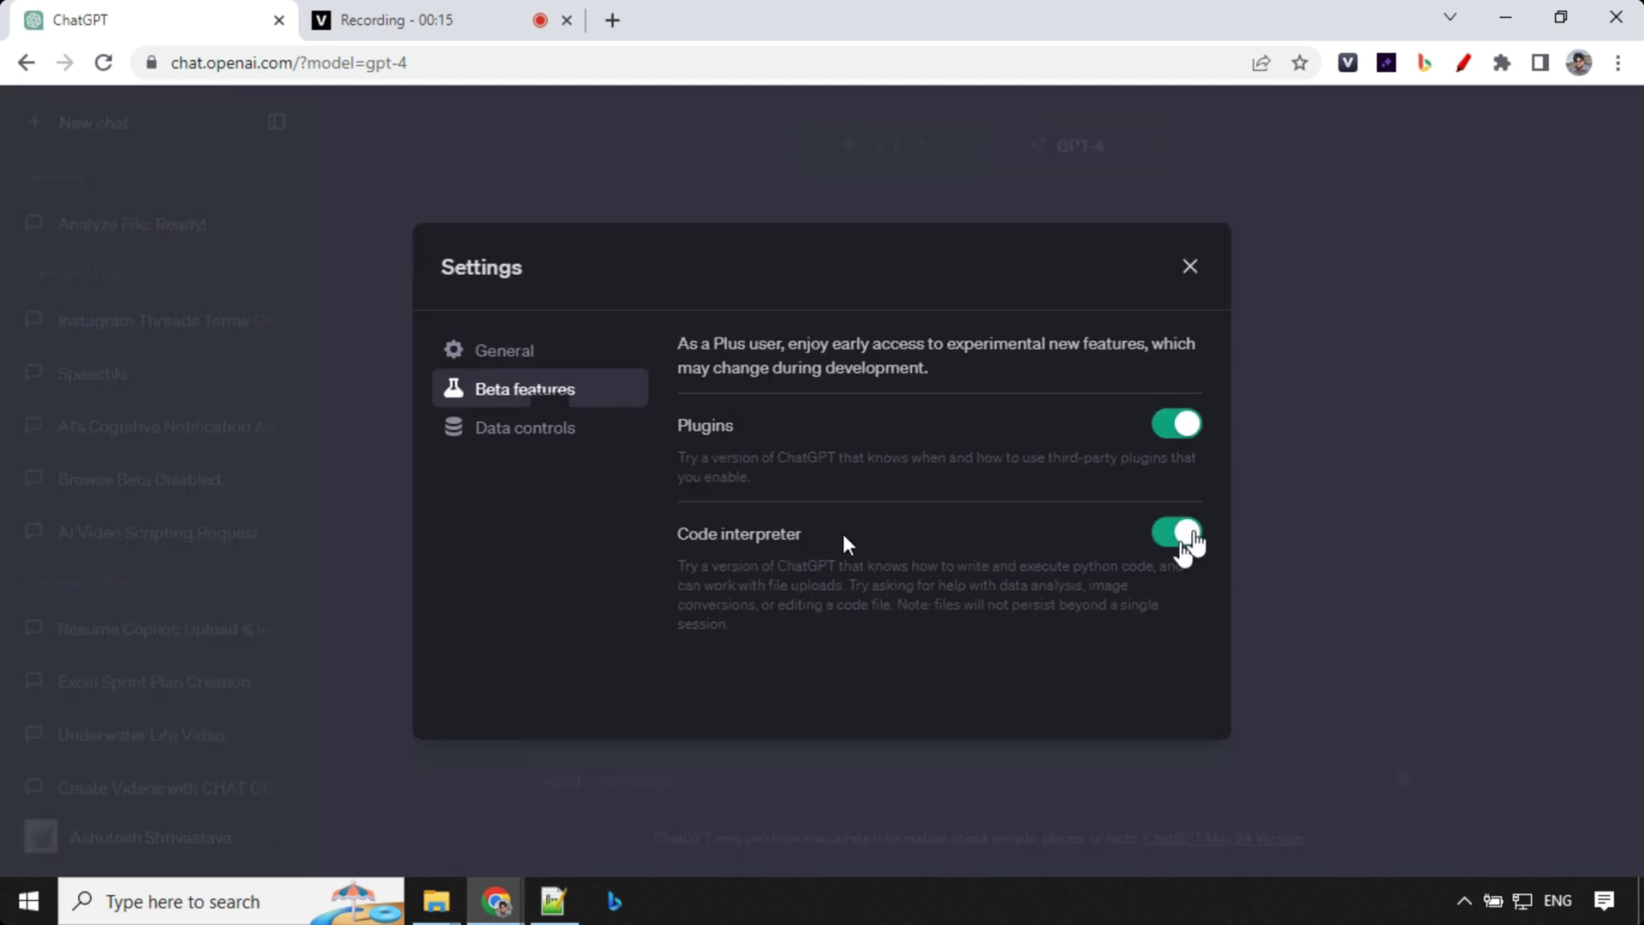
{"action": "left_click", "coordinate": [1192, 269]}
{"action": "mouse_move", "coordinate": [1095, 152]}
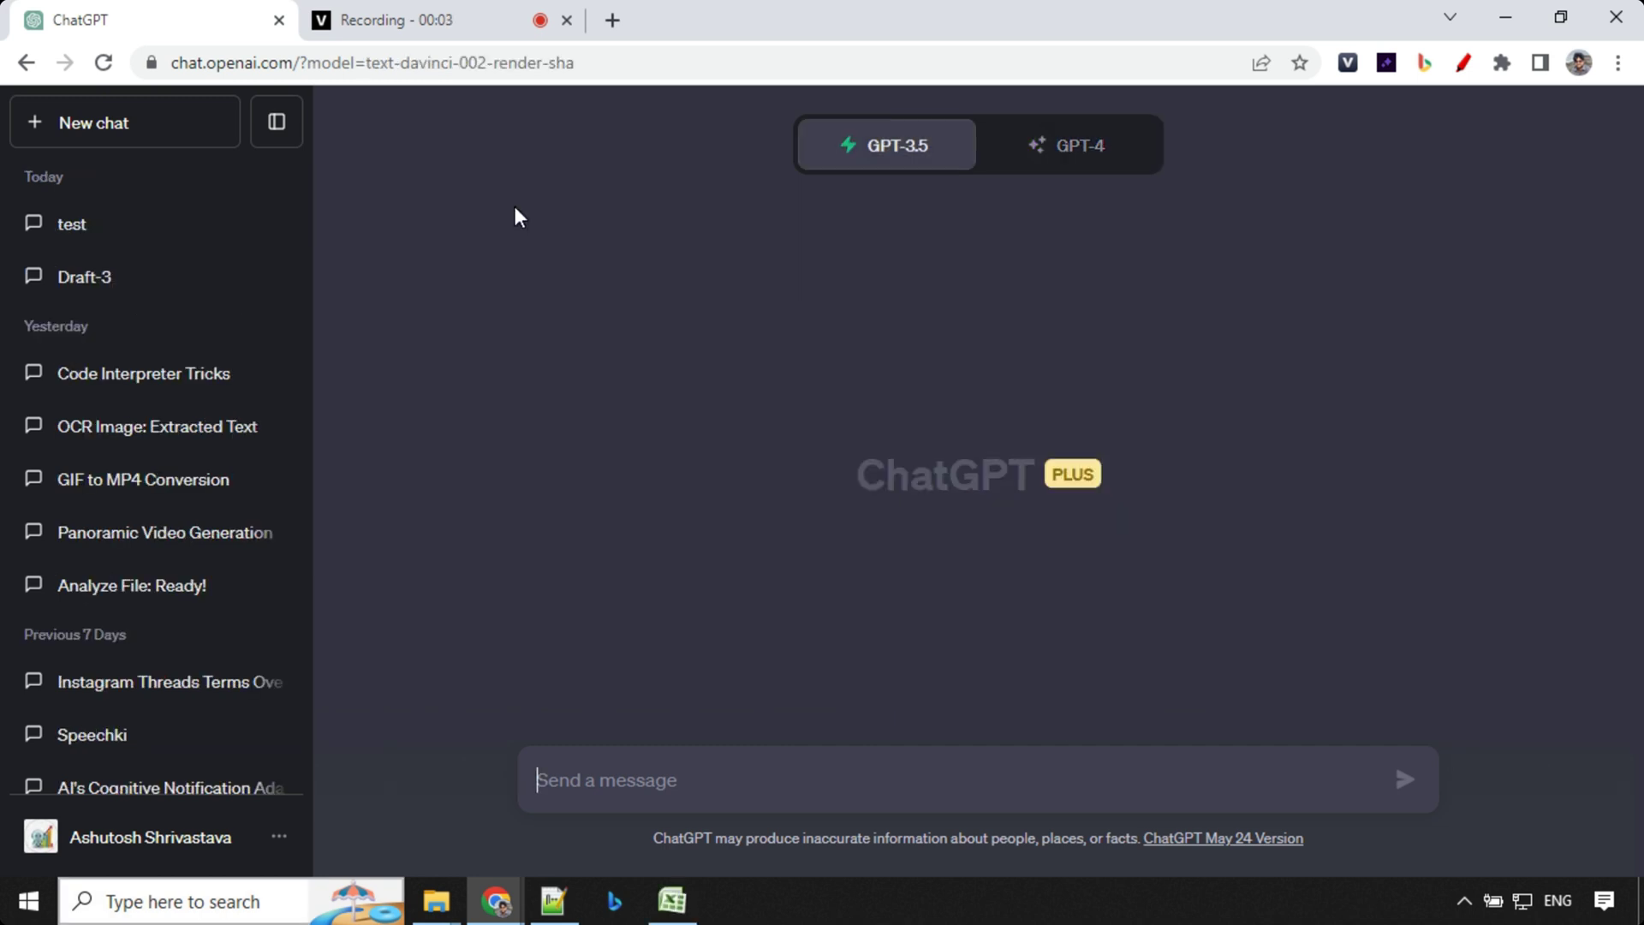
- Start a new GPT-4 chat in Code Interpreter mode
{"action": "left_click", "coordinate": [168, 137]}
{"action": "left_click", "coordinate": [1094, 155]}
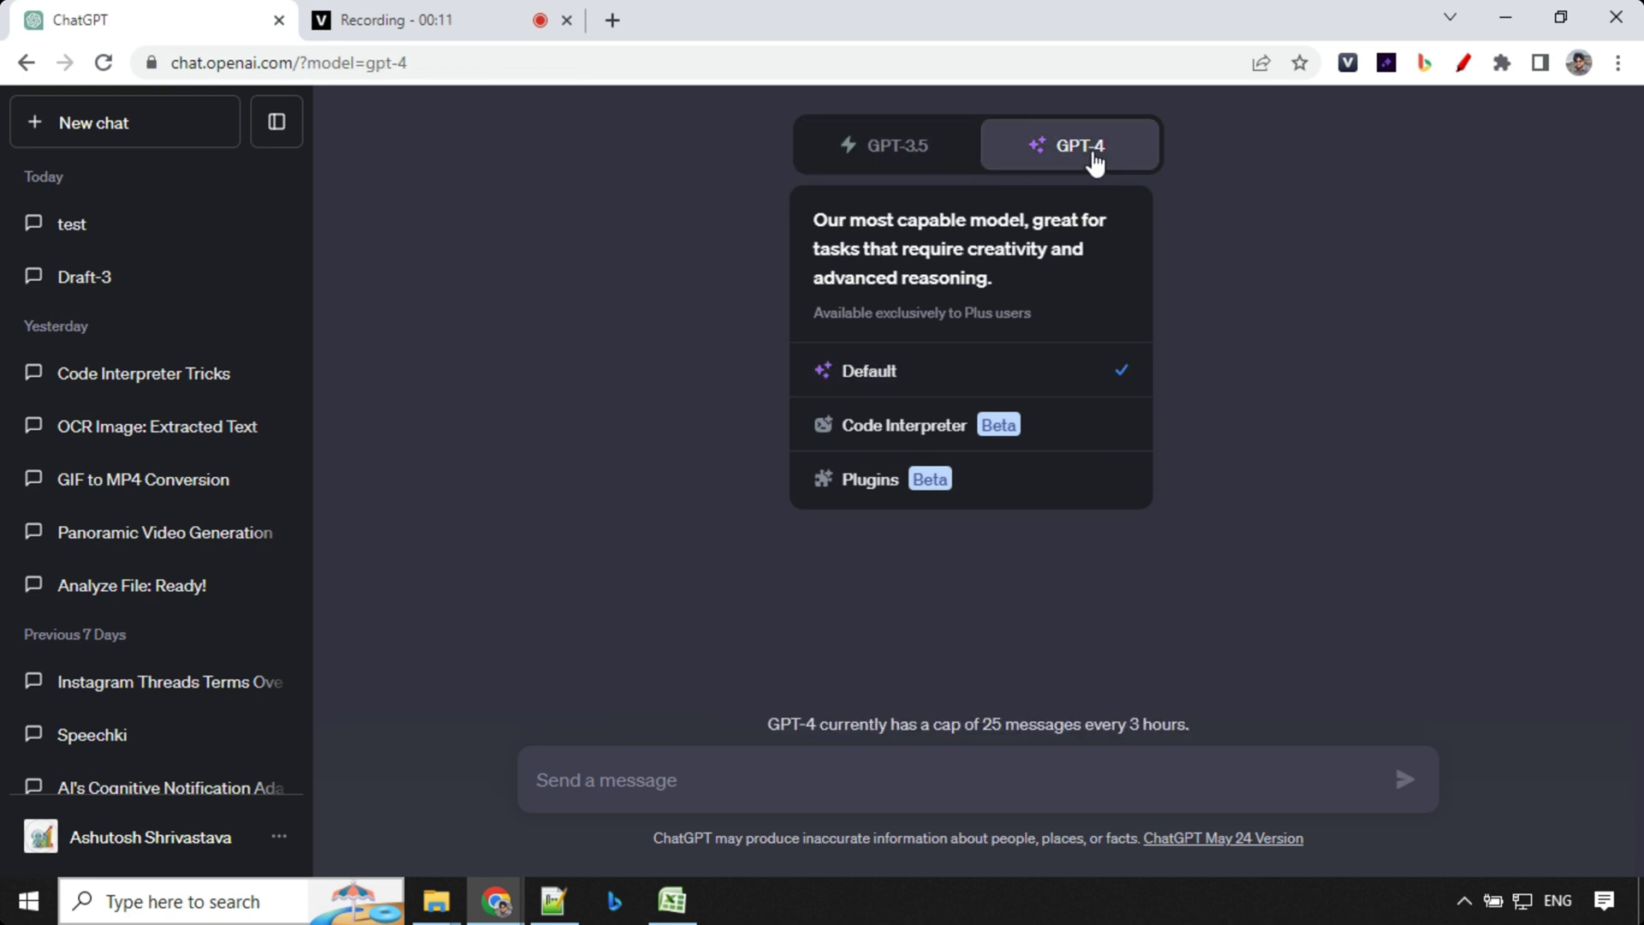
{"action": "left_click", "coordinate": [952, 433]}
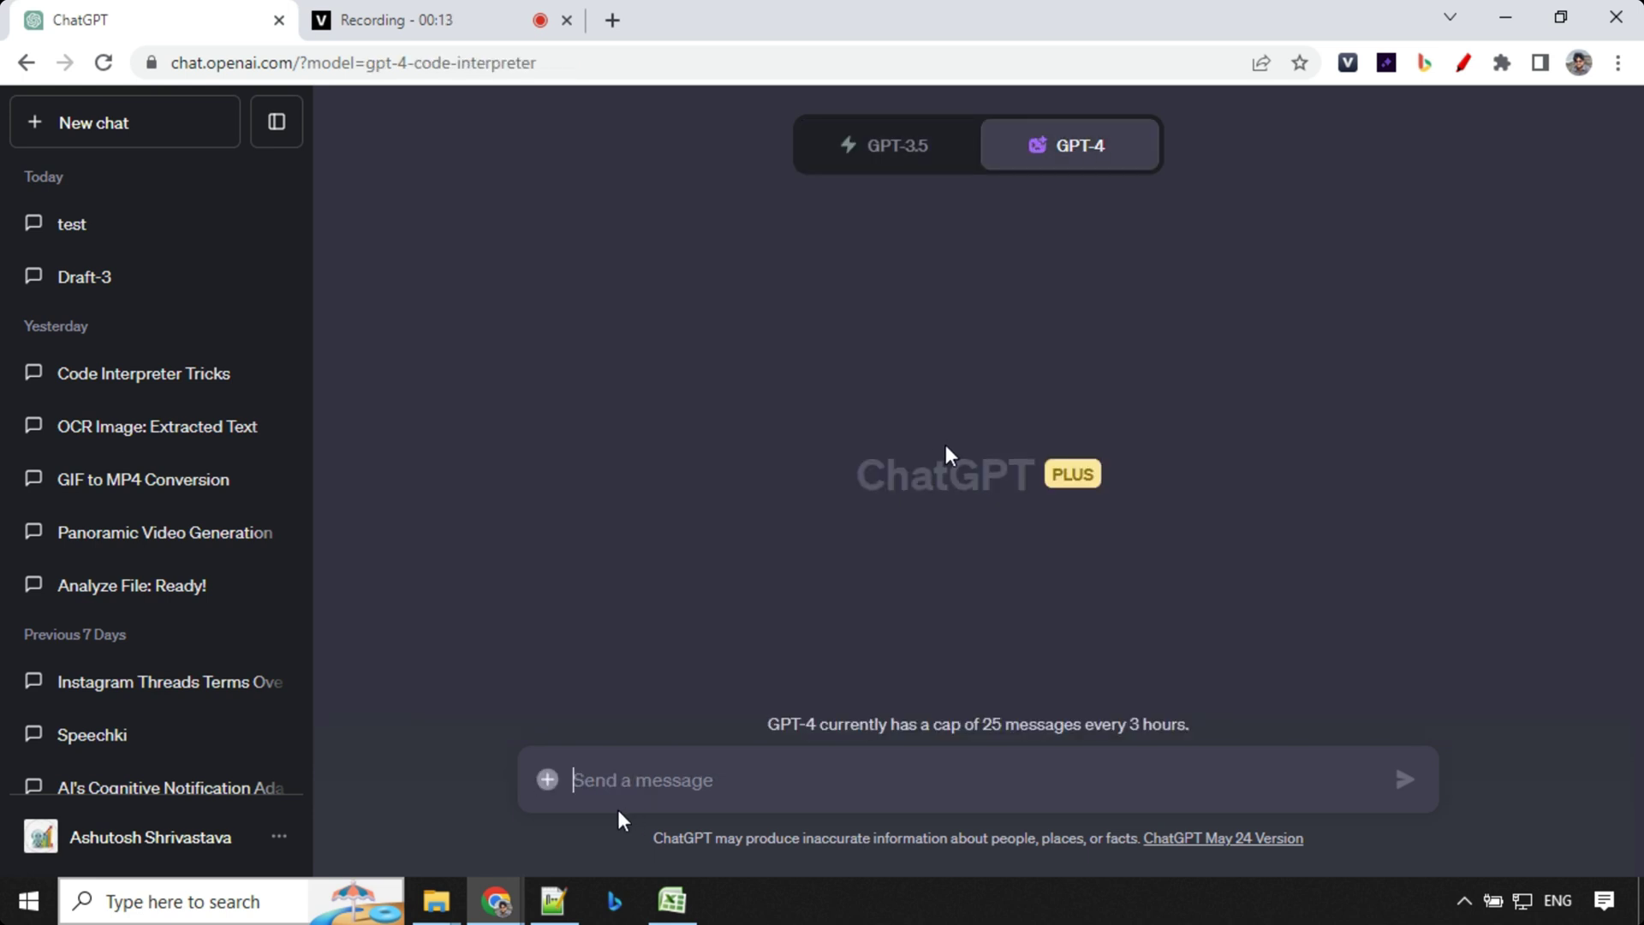
- Attach people-100.csv and send the pasted message asking if it's ready to analyse
{"action": "left_click", "coordinate": [548, 781]}
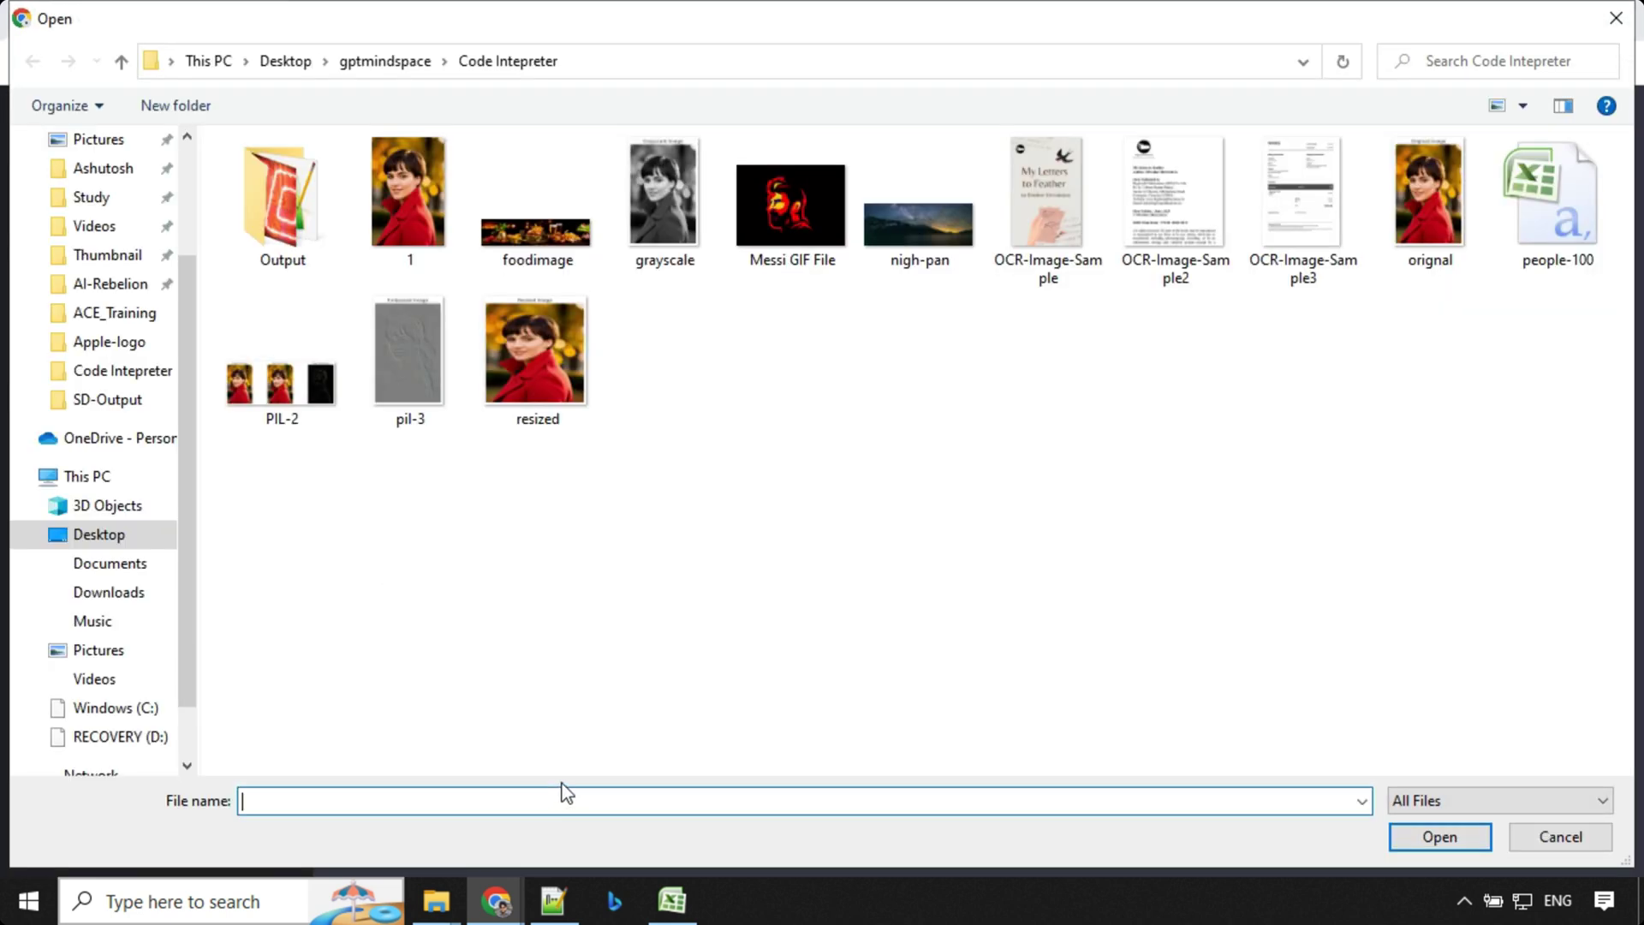
{"action": "left_click", "coordinate": [1582, 226]}
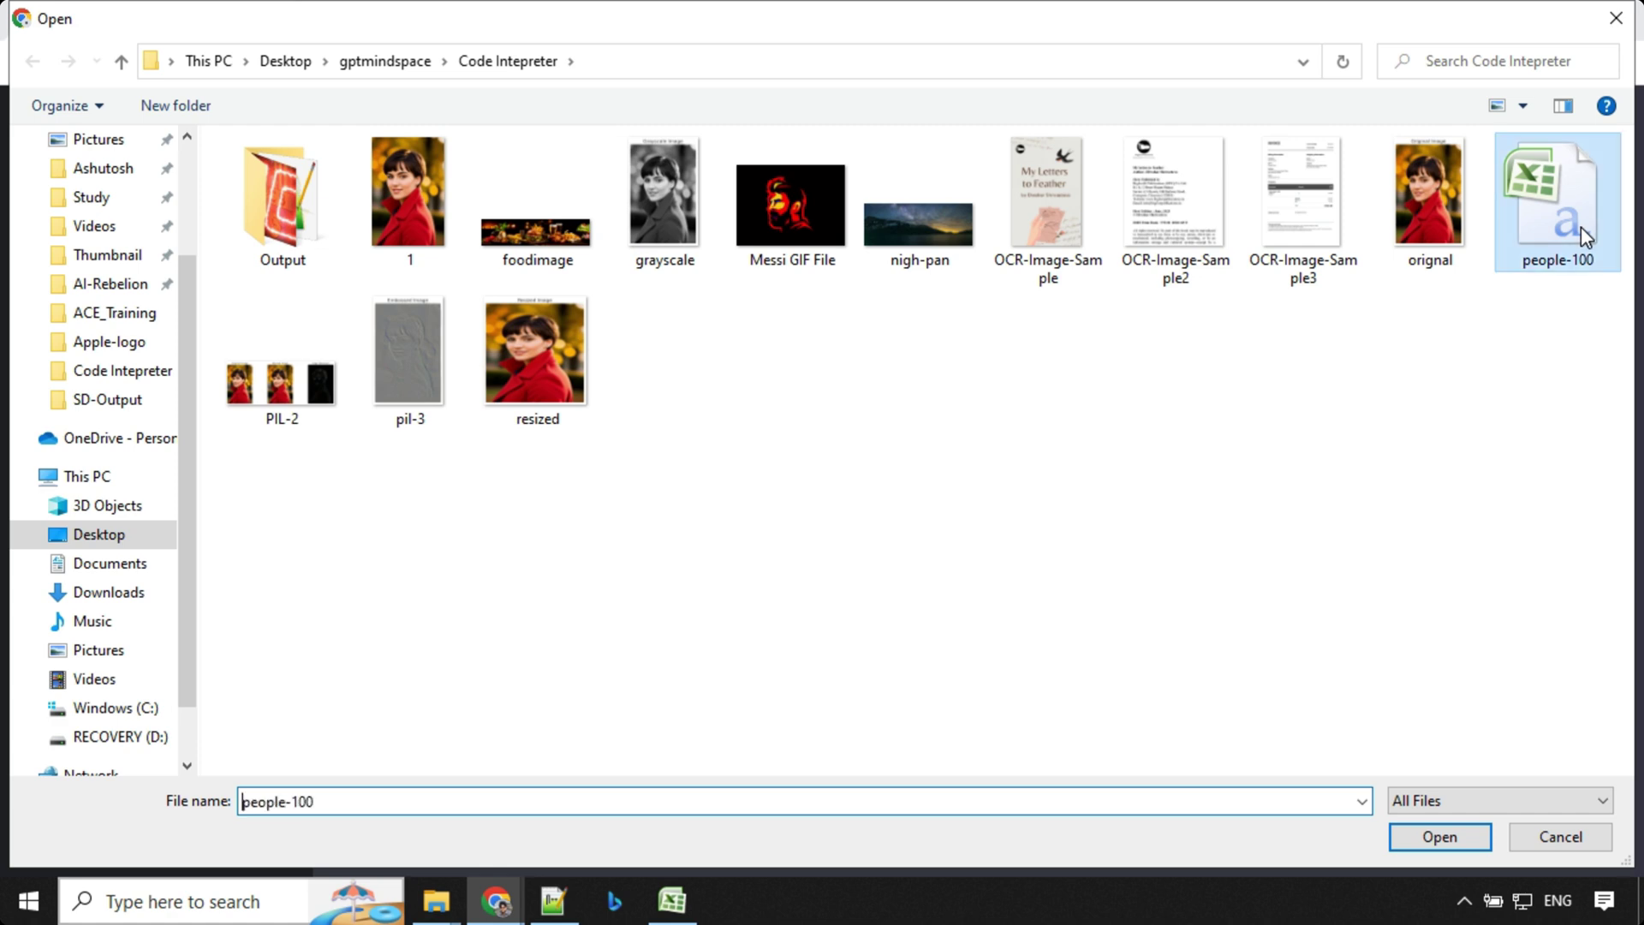
{"action": "left_click", "coordinate": [1448, 835]}
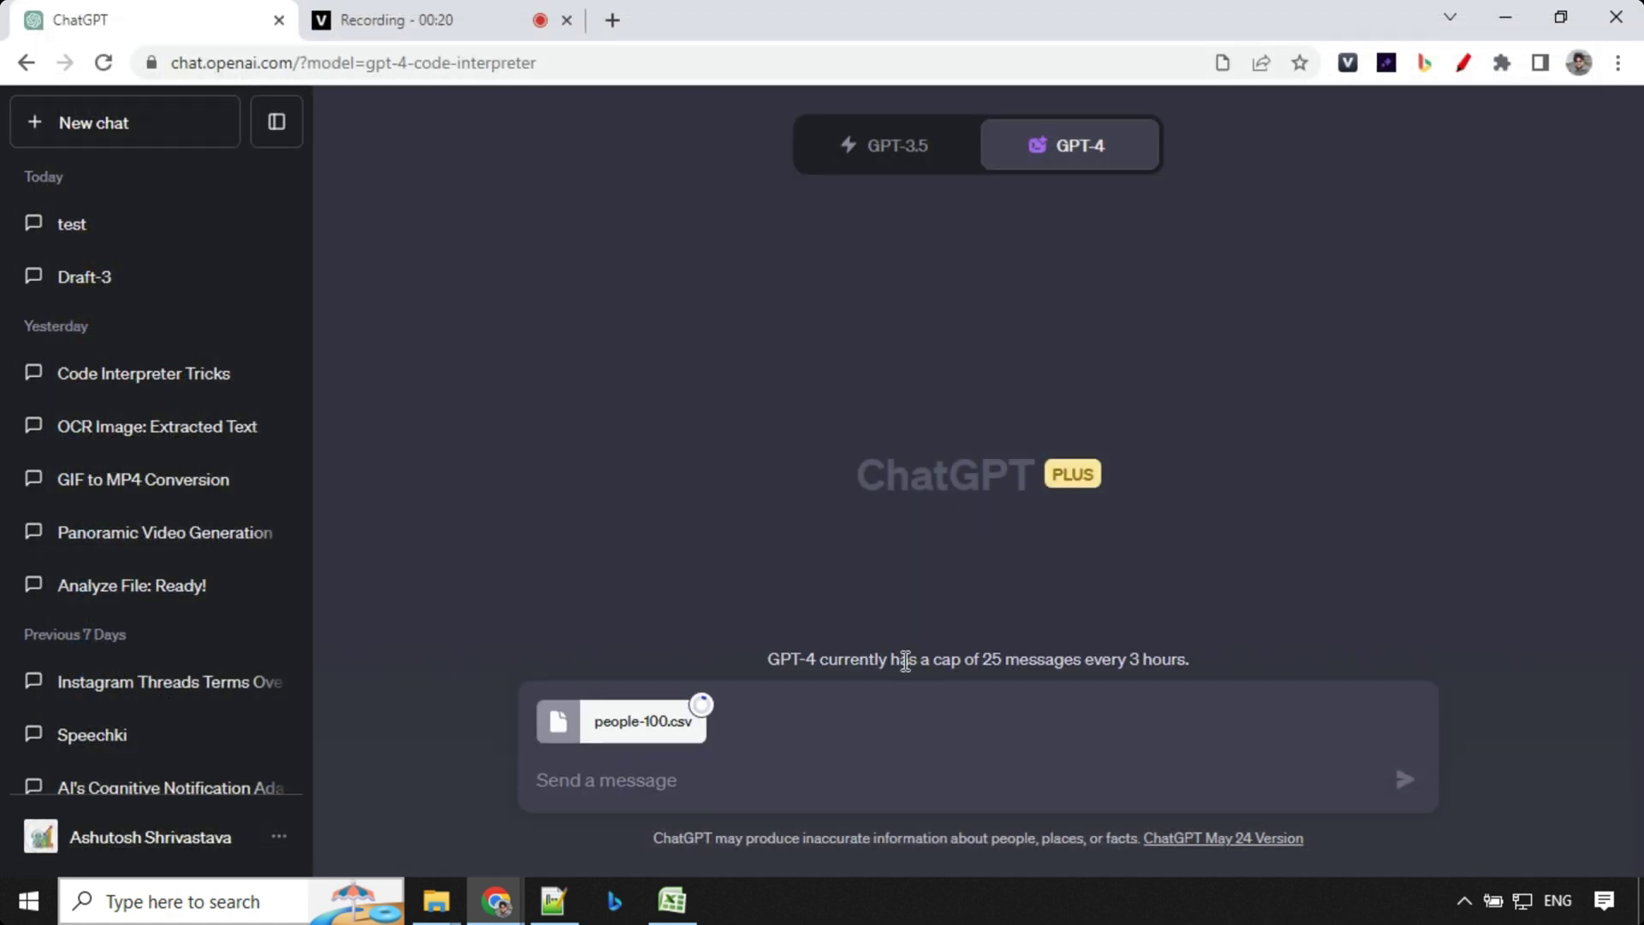
{"action": "left_click", "coordinate": [657, 782]}
{"action": "type", "text": "We will be analyzing this file , are you ready for this ?"}
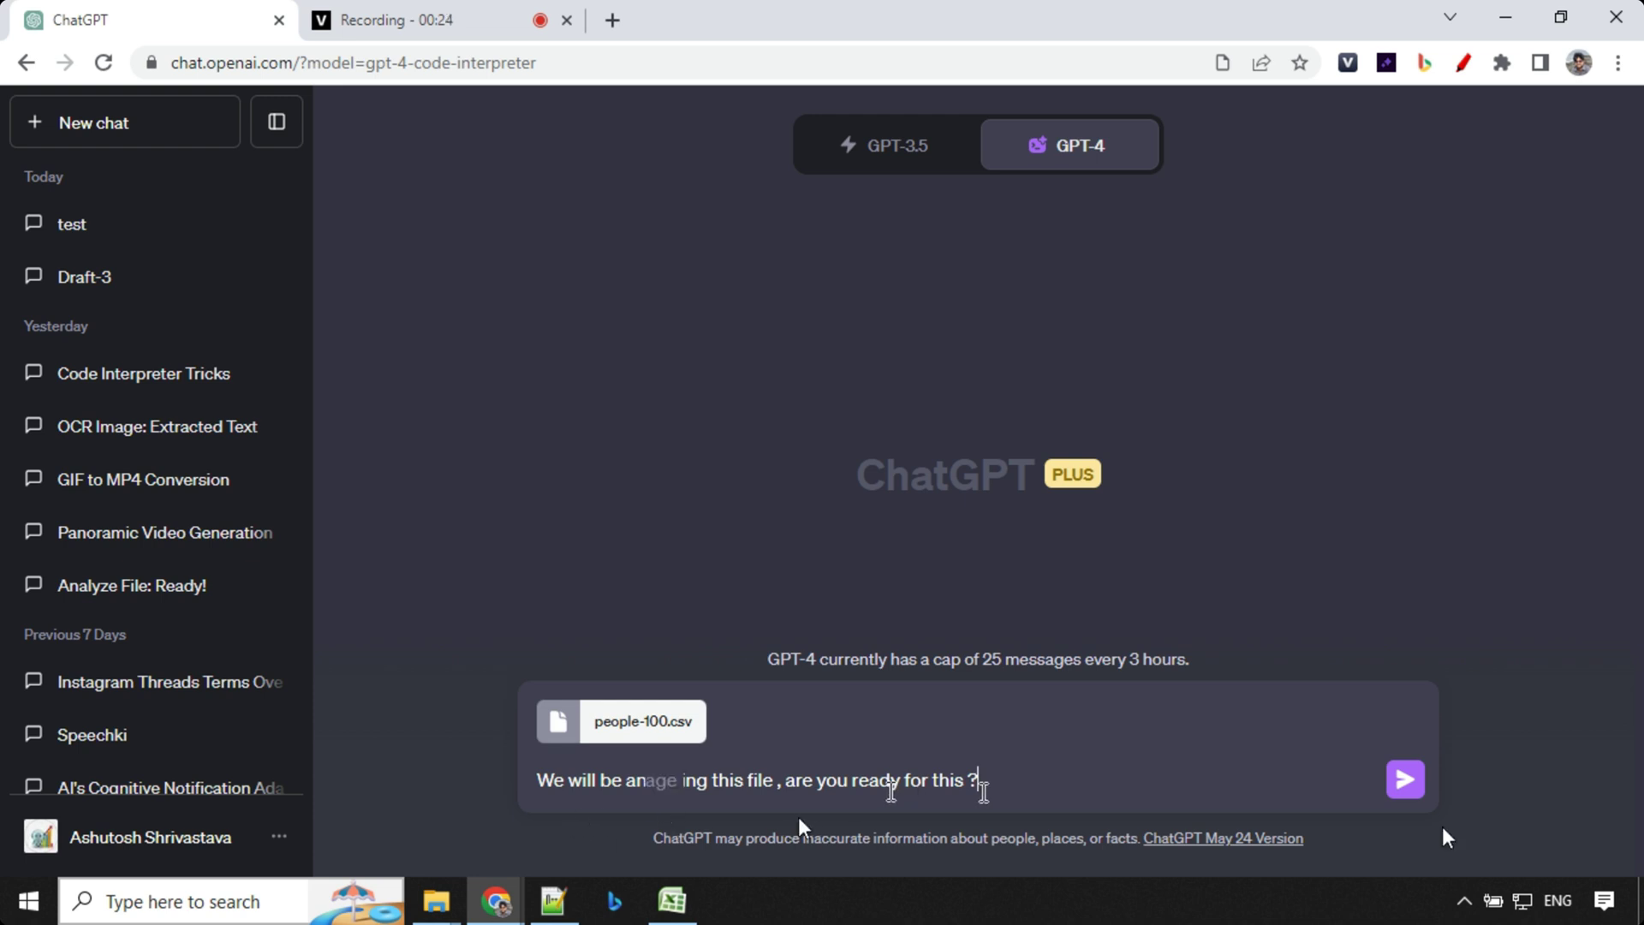
{"action": "left_click", "coordinate": [1405, 779]}
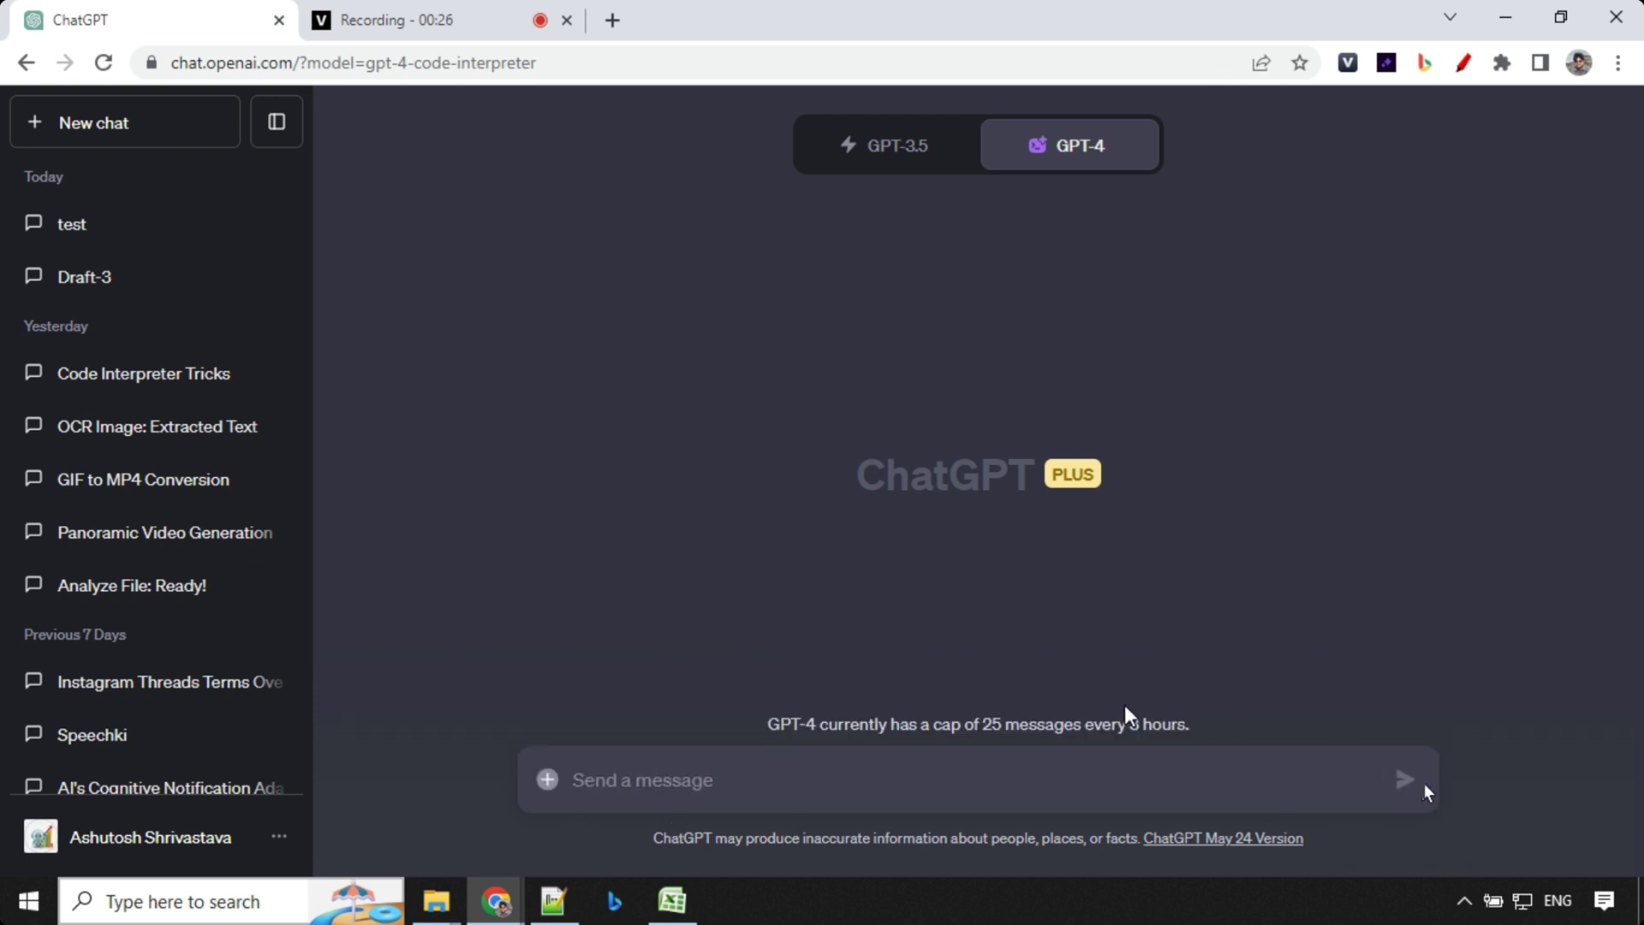
- Bring up the people-100 spreadsheet in Excel and scroll down to row 100
{"action": "left_click", "coordinate": [673, 900]}
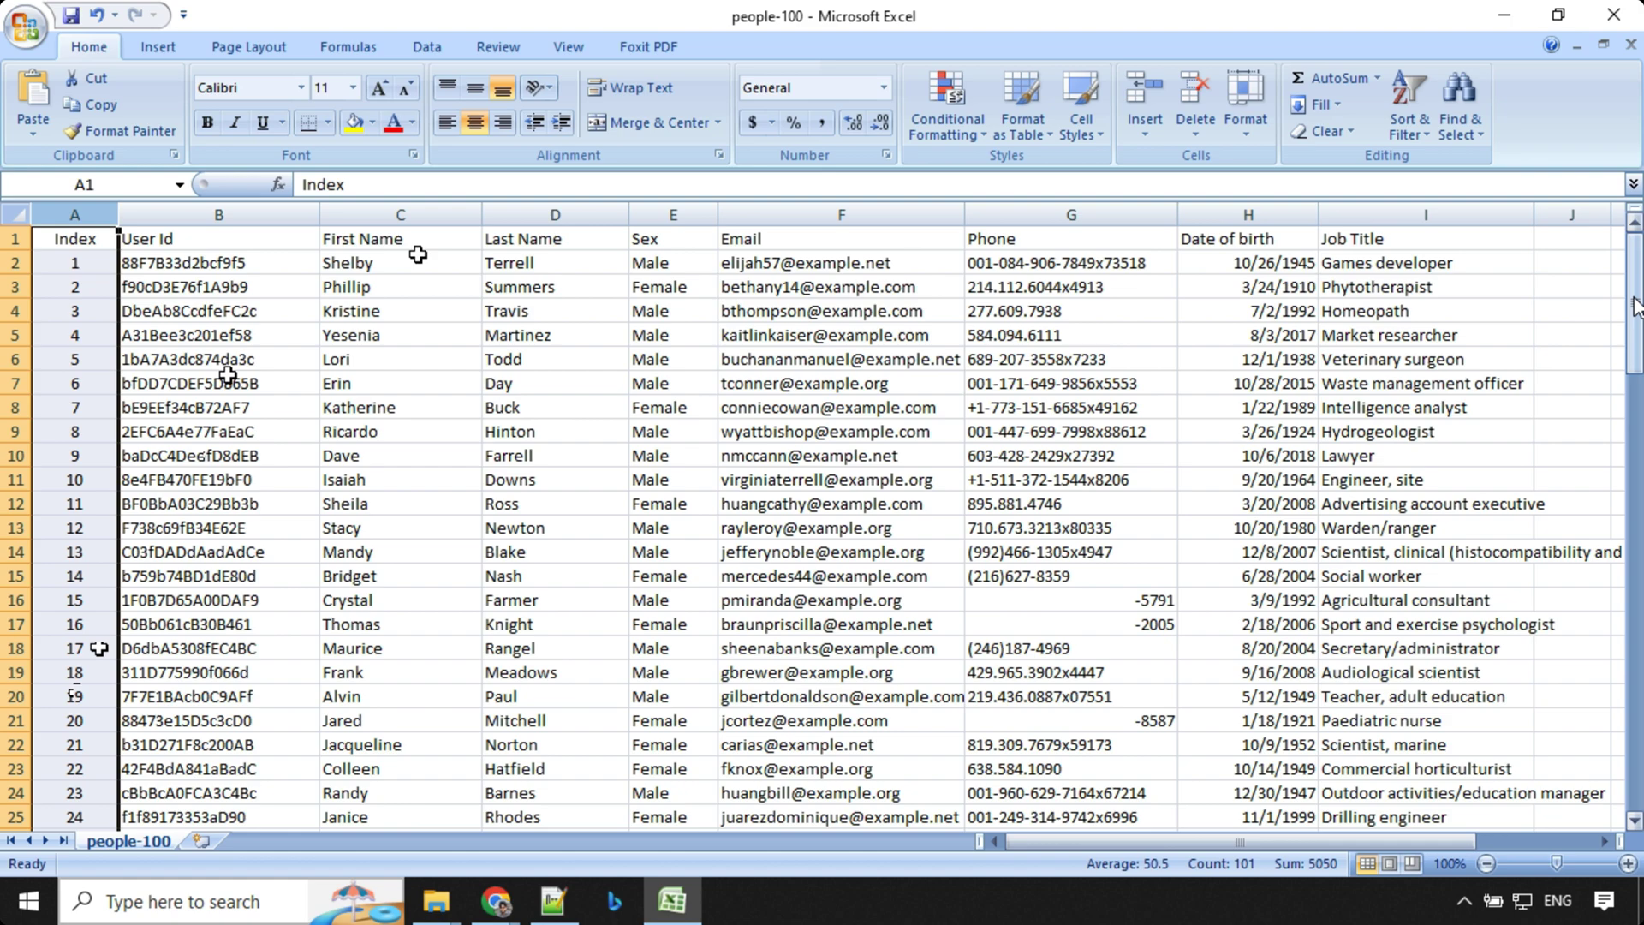
{"action": "left_click_drag", "start_coordinate": [1636, 296], "coordinate": [1638, 752]}
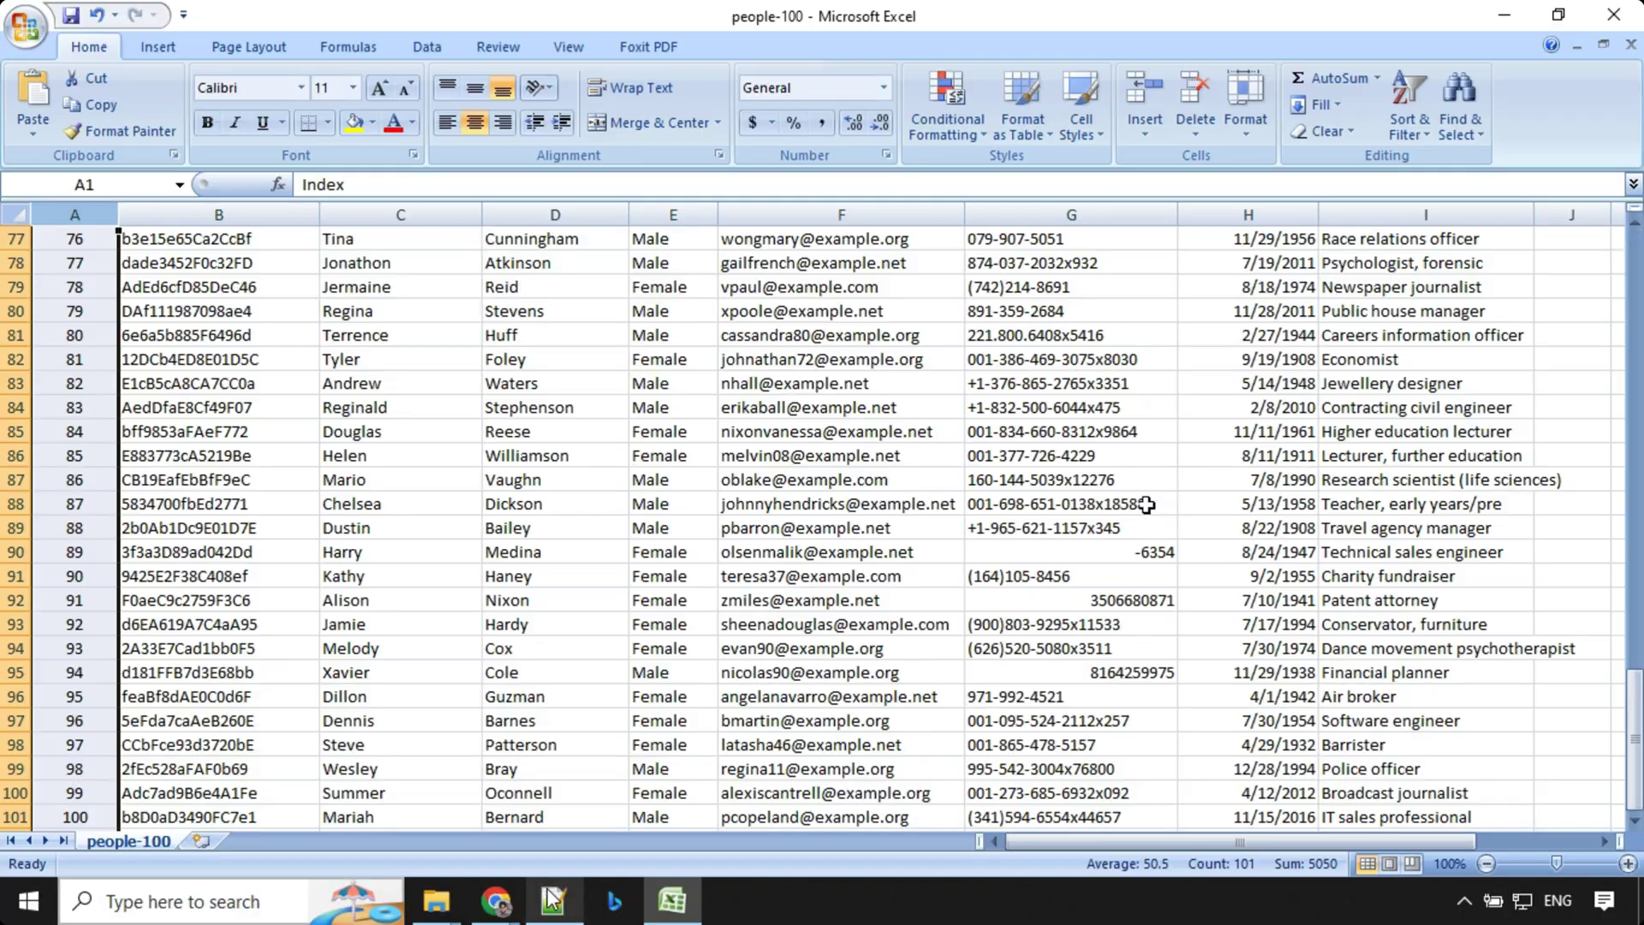
- Return to ChatGPT and review the listed dataset columns
{"action": "key", "text": "alt+Tab"}
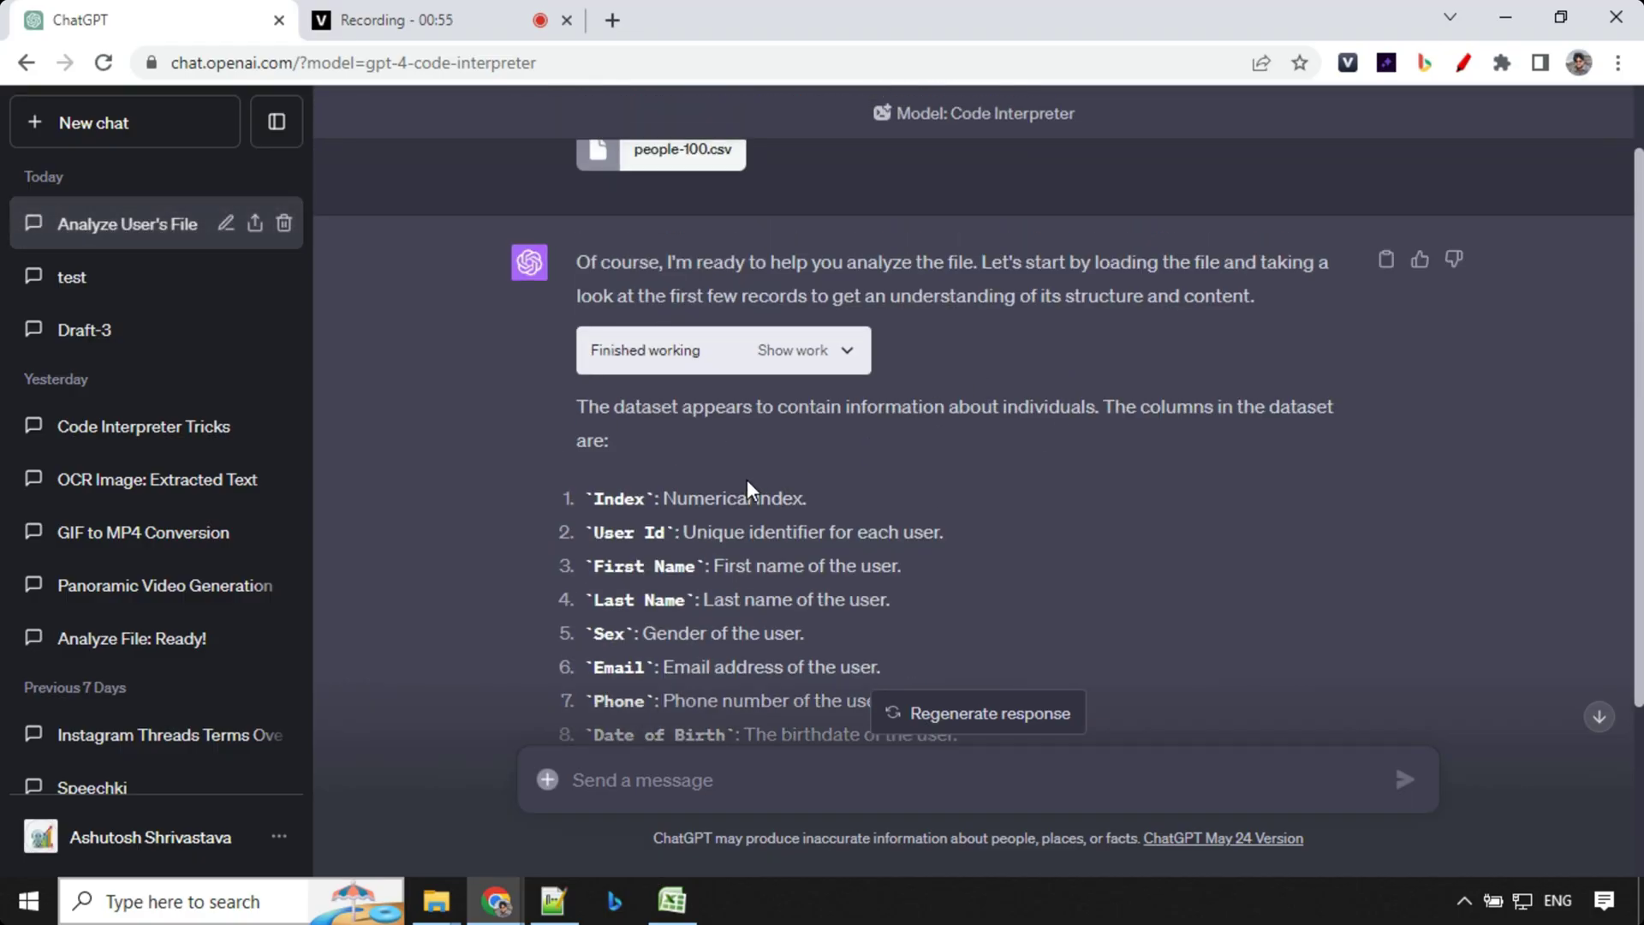
{"action": "scroll", "coordinate": [747, 480], "scroll_direction": "down", "scroll_amount": 1}
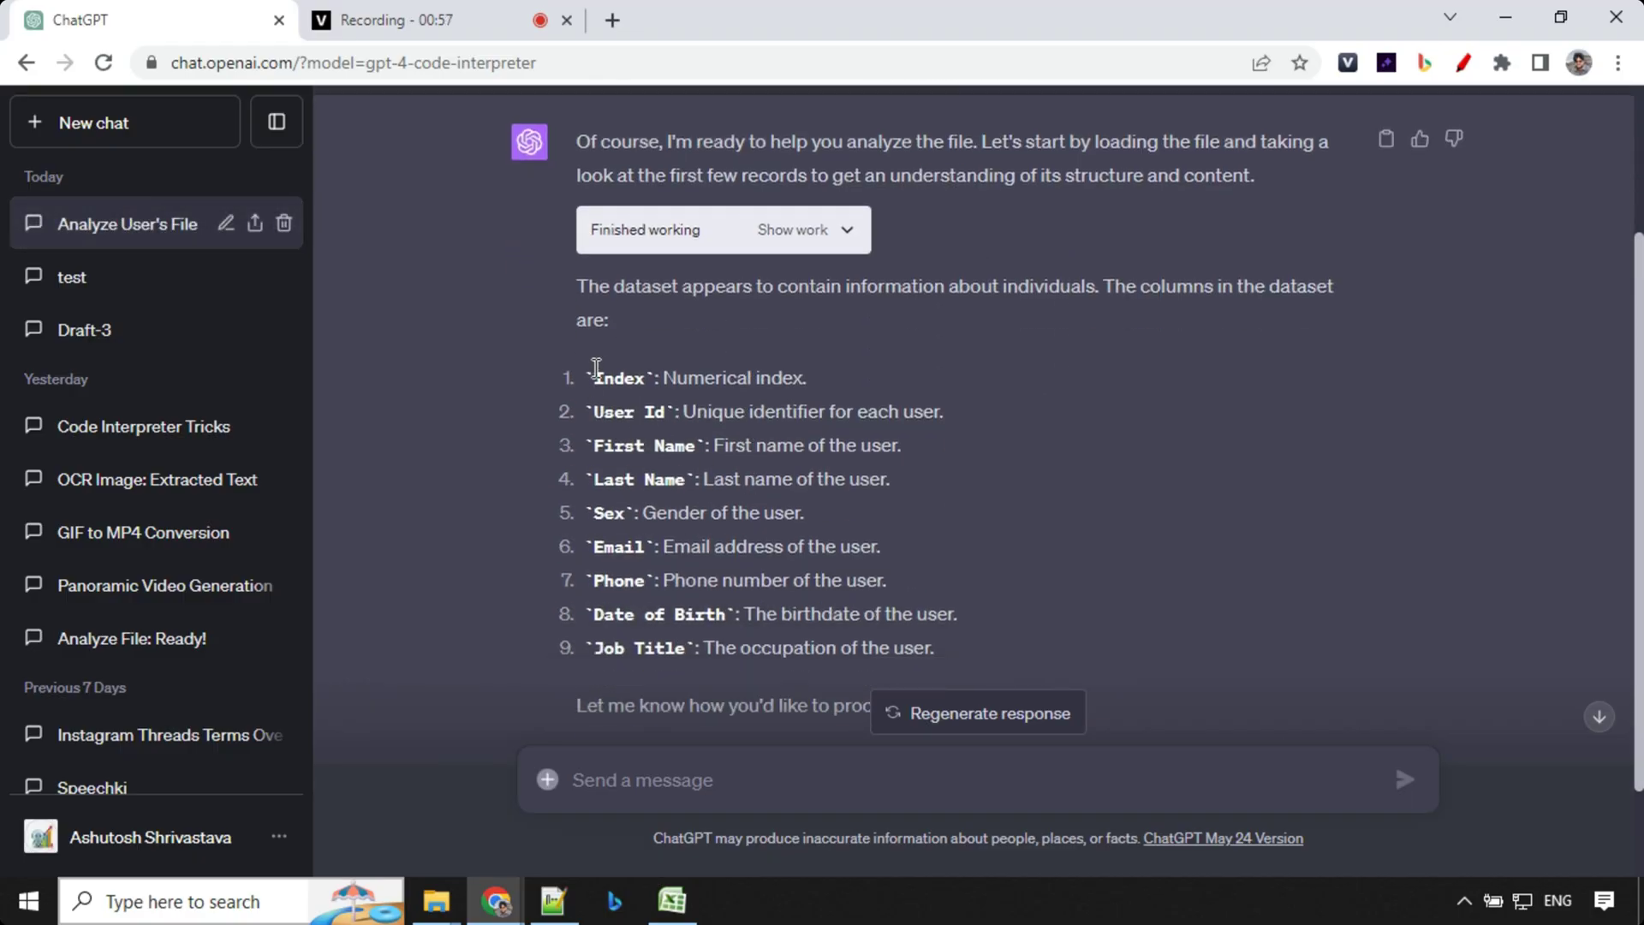
{"action": "left_click_drag", "start_coordinate": [594, 370], "coordinate": [685, 648]}
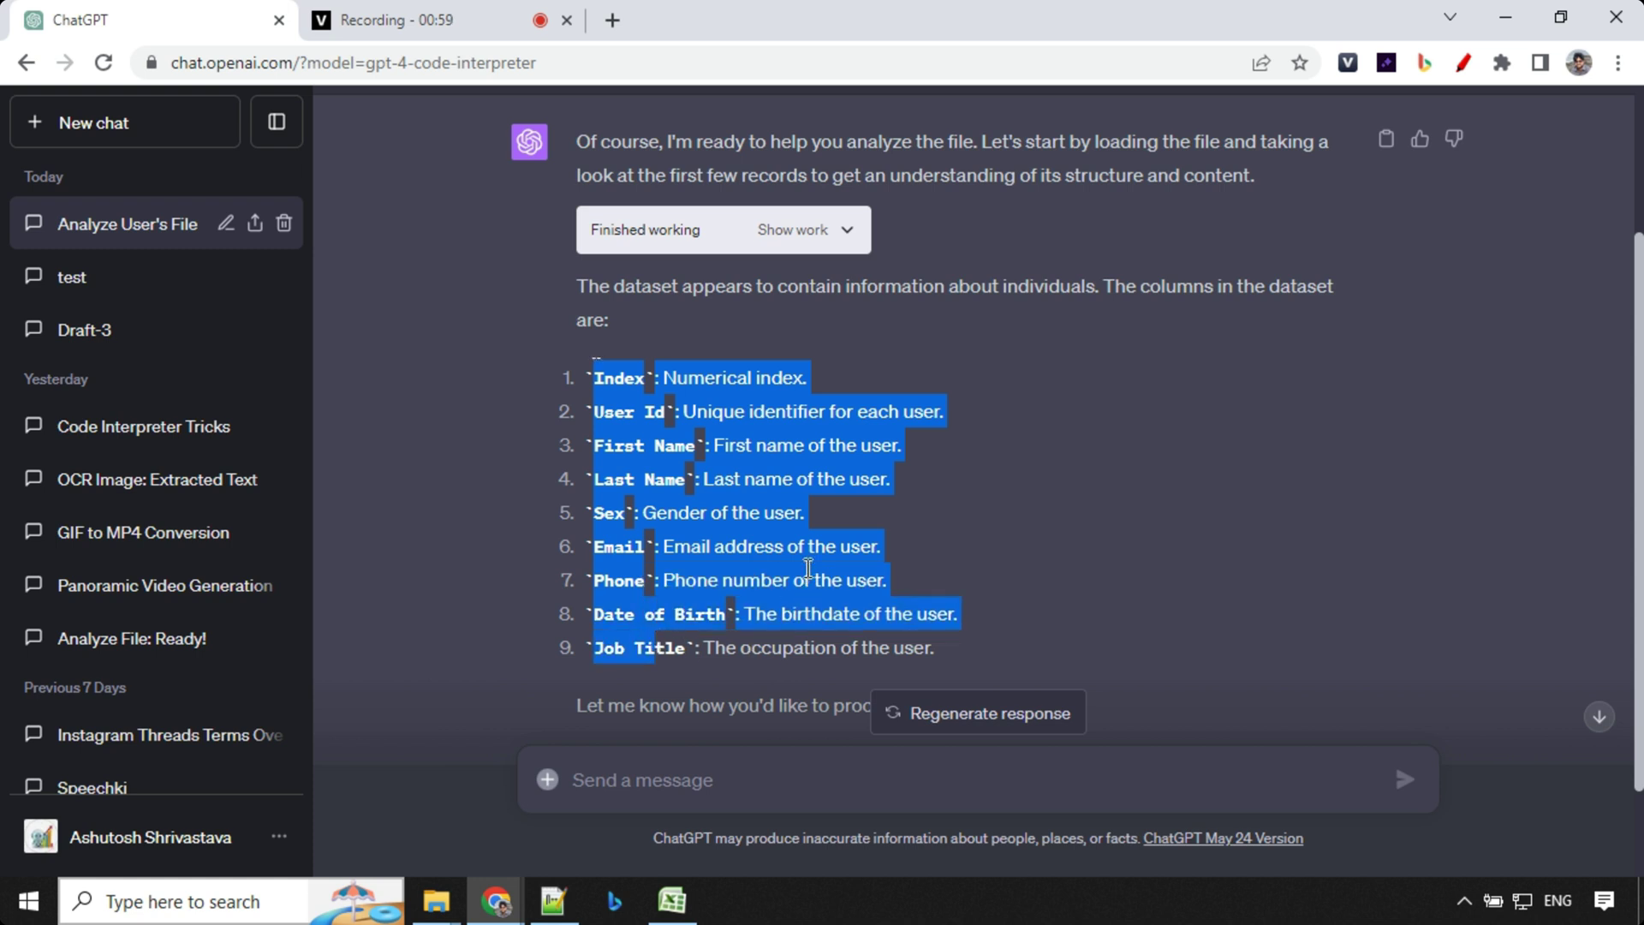
{"action": "scroll", "coordinate": [582, 525], "scroll_direction": "down", "scroll_amount": 1}
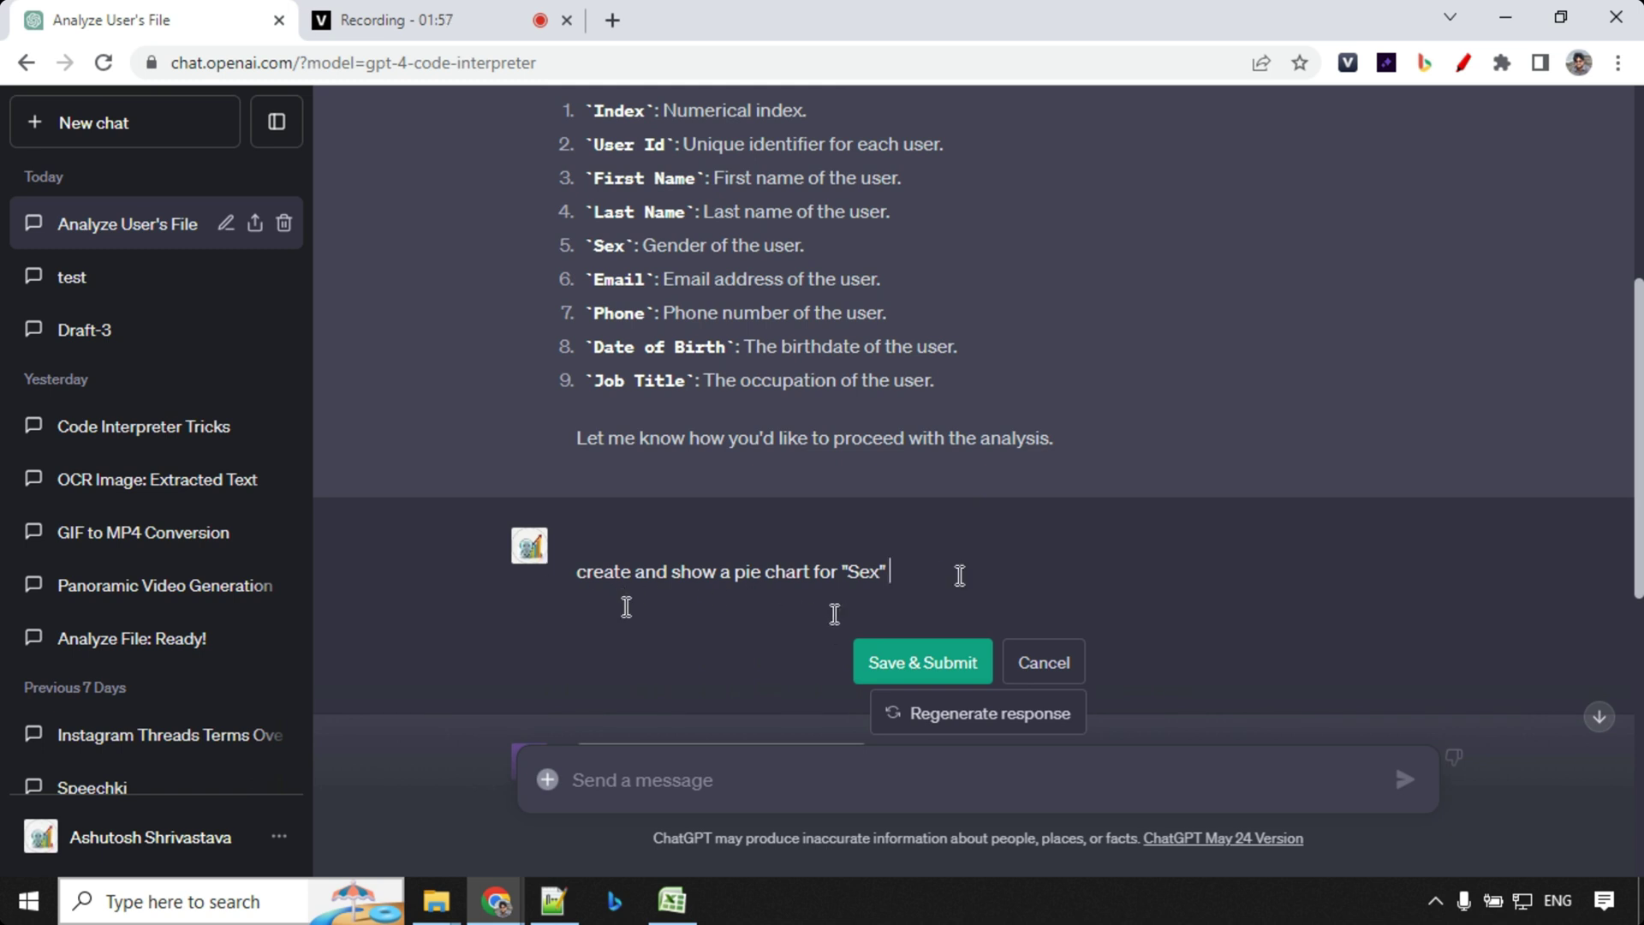
- Submit the edited Sex pie chart prompt and review the 53.0% Female / 47.0% Male chart
{"action": "left_click", "coordinate": [910, 662]}
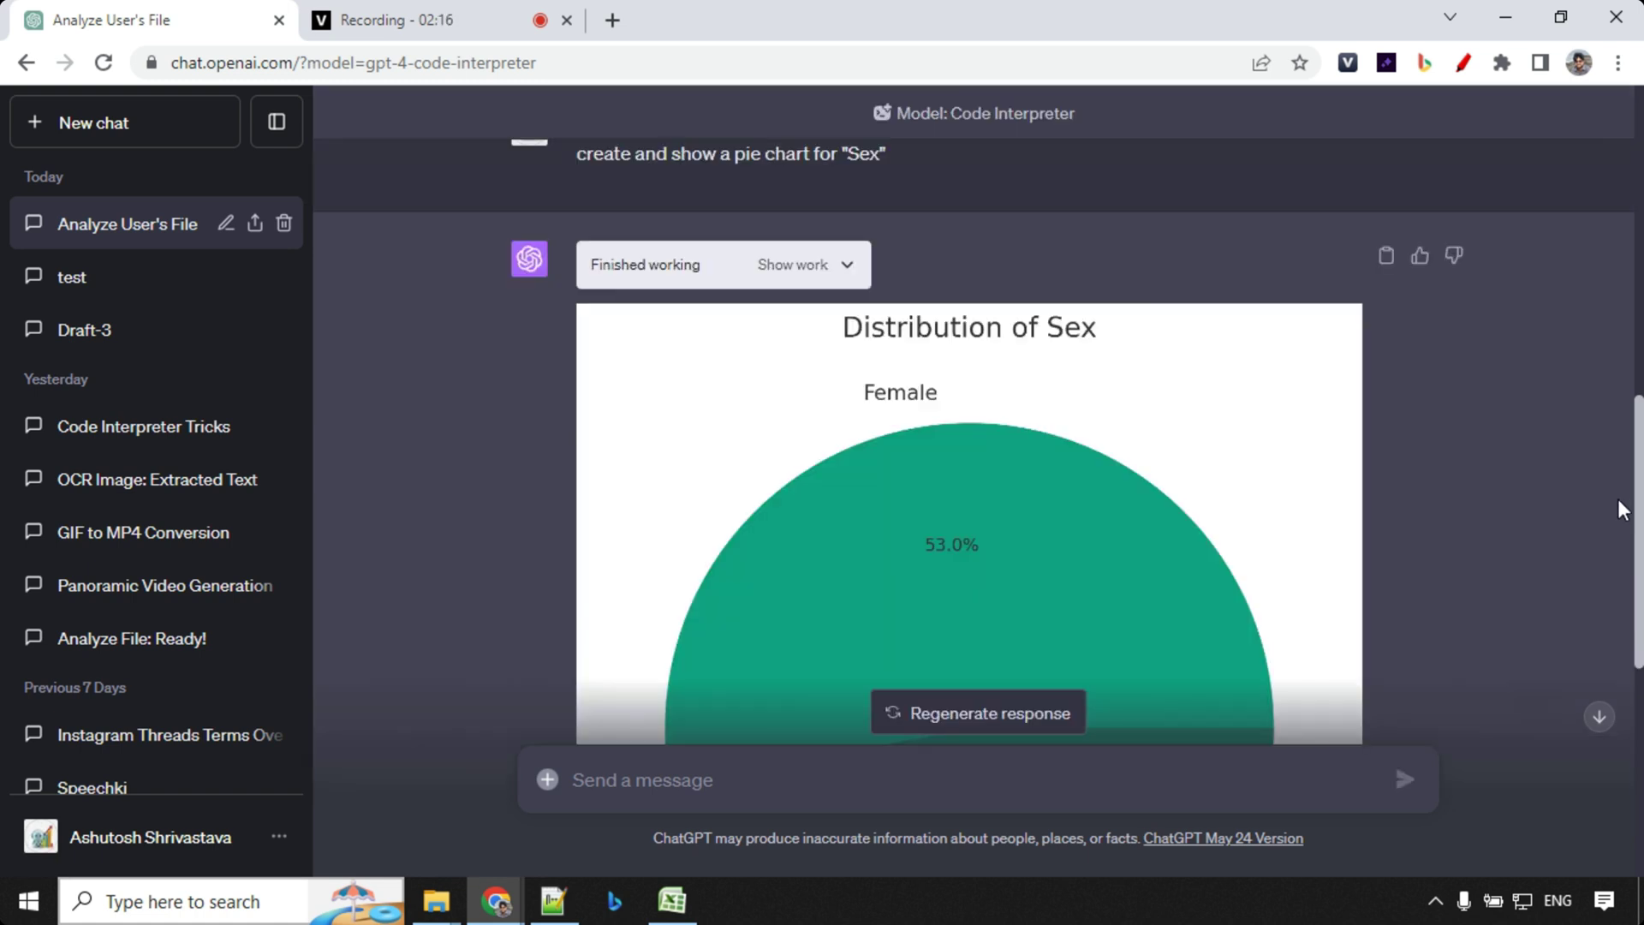
{"action": "scroll", "coordinate": [1617, 498], "scroll_direction": "down", "scroll_amount": 1}
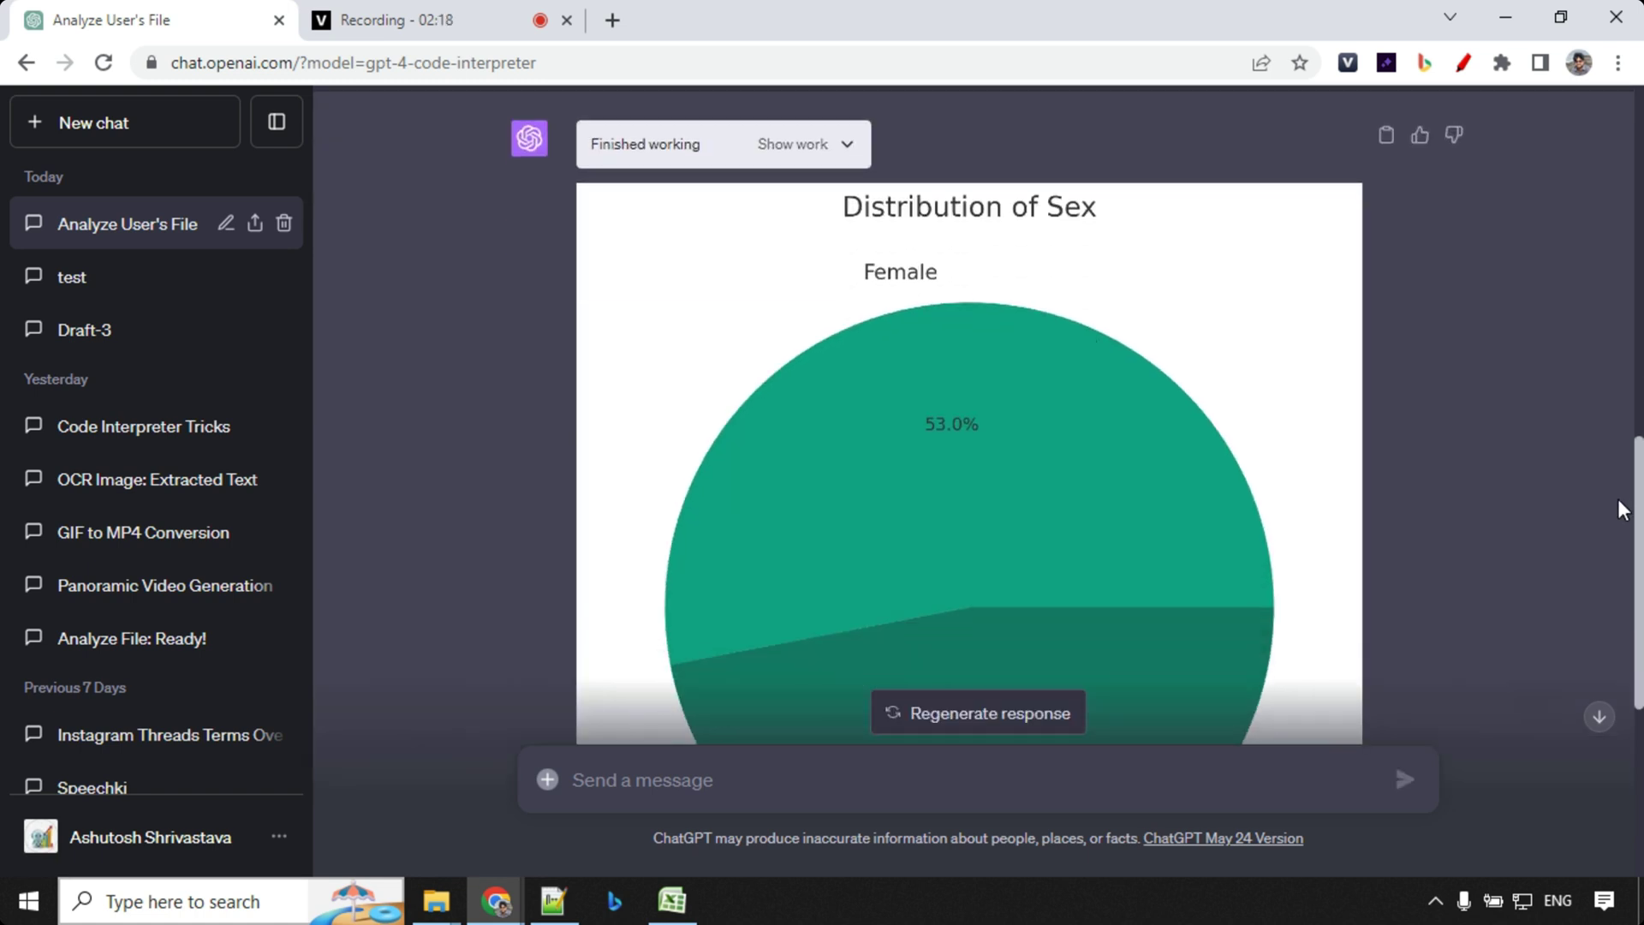
{"action": "scroll", "coordinate": [1618, 499], "scroll_direction": "down", "scroll_amount": 1}
{"action": "scroll", "coordinate": [1042, 286], "scroll_direction": "up", "scroll_amount": 1}
{"action": "scroll", "coordinate": [1086, 295], "scroll_direction": "down", "scroll_amount": 1}
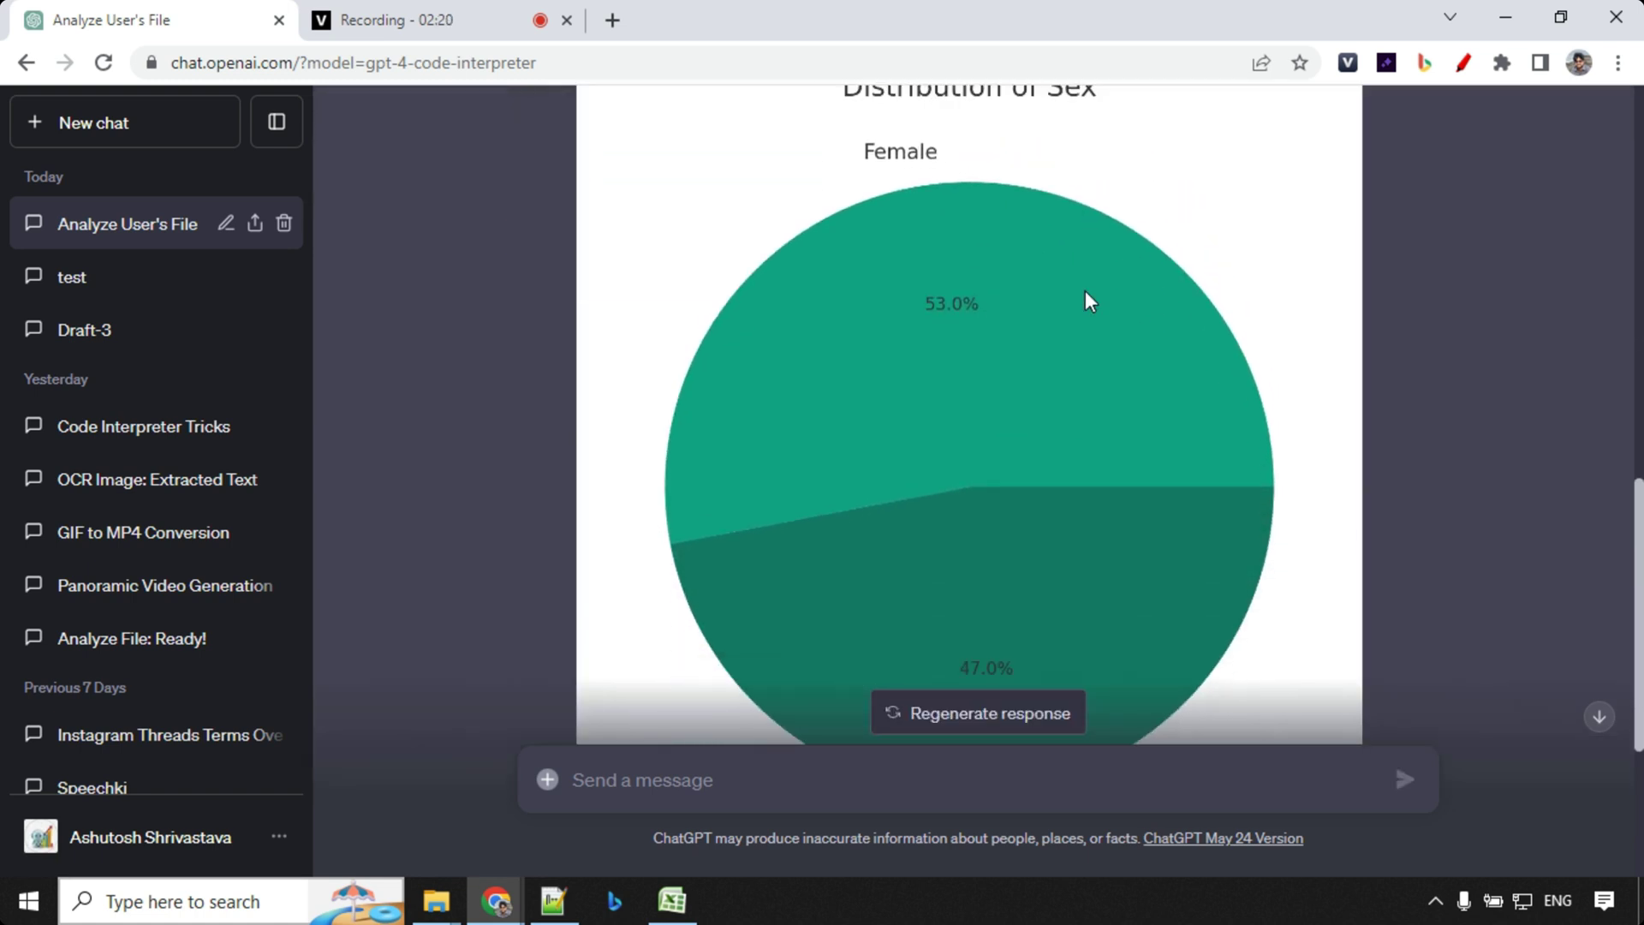
{"action": "scroll", "coordinate": [978, 298], "scroll_direction": "down", "scroll_amount": 1}
{"action": "scroll", "coordinate": [978, 298], "scroll_direction": "down", "scroll_amount": 2}
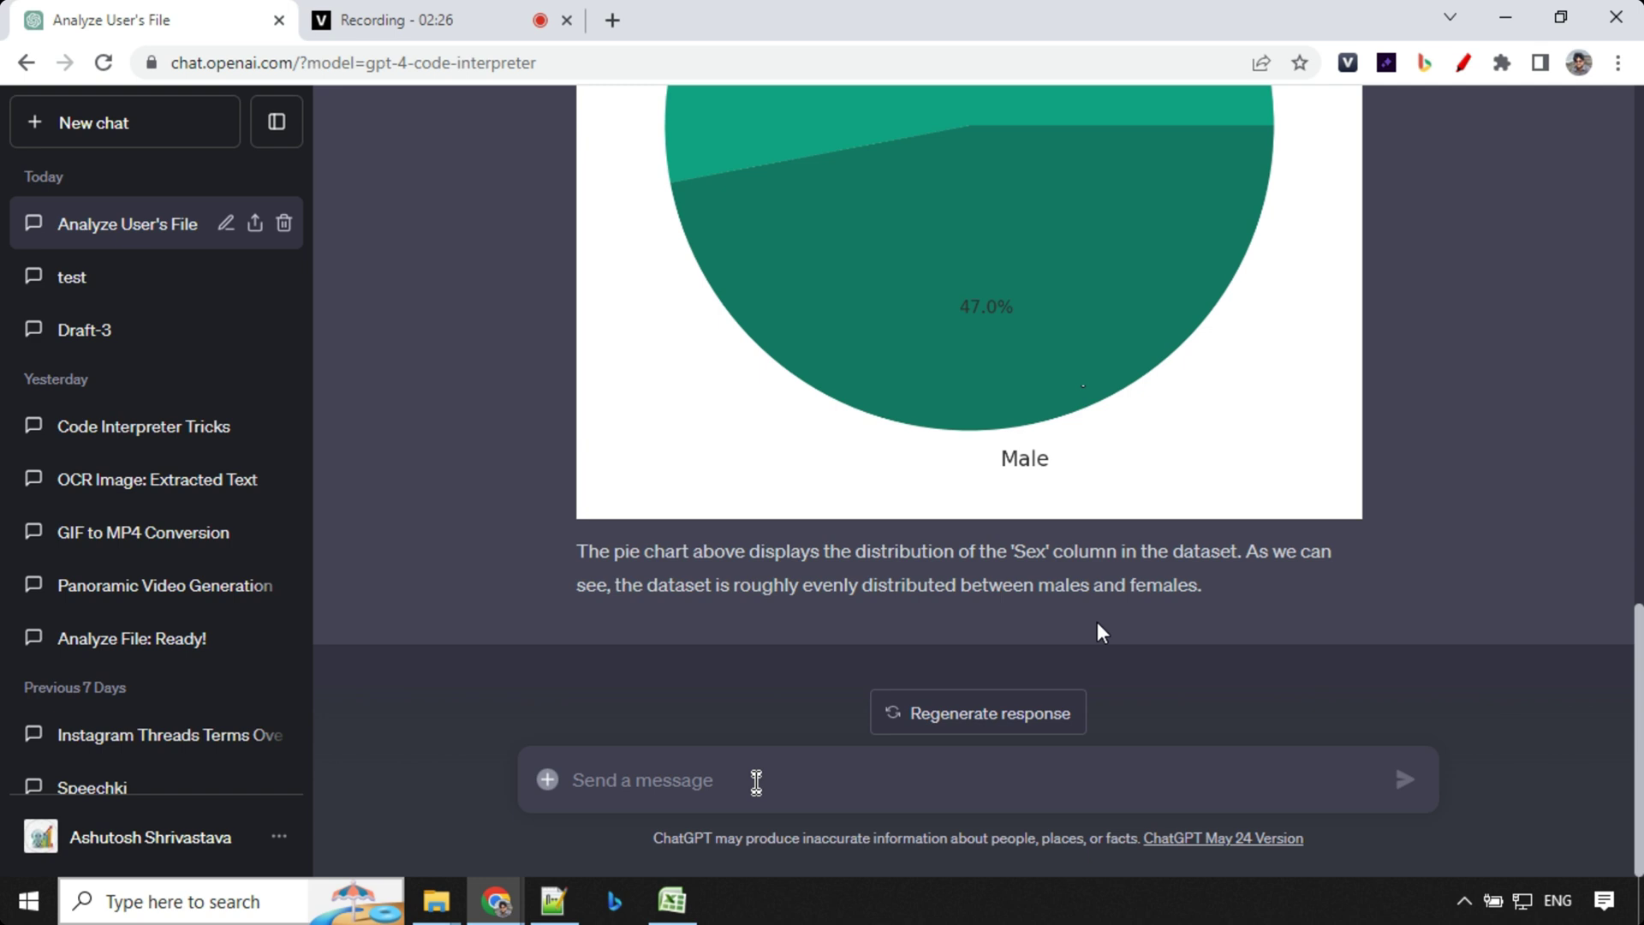
- Send the pasted prompt for a bar chart of birth months from Date of Birth
{"action": "type", "text": "Birth Month Distribution: Extract the month from \"Date of Birth\" and create a bar chart showing the number of people born in each month."}
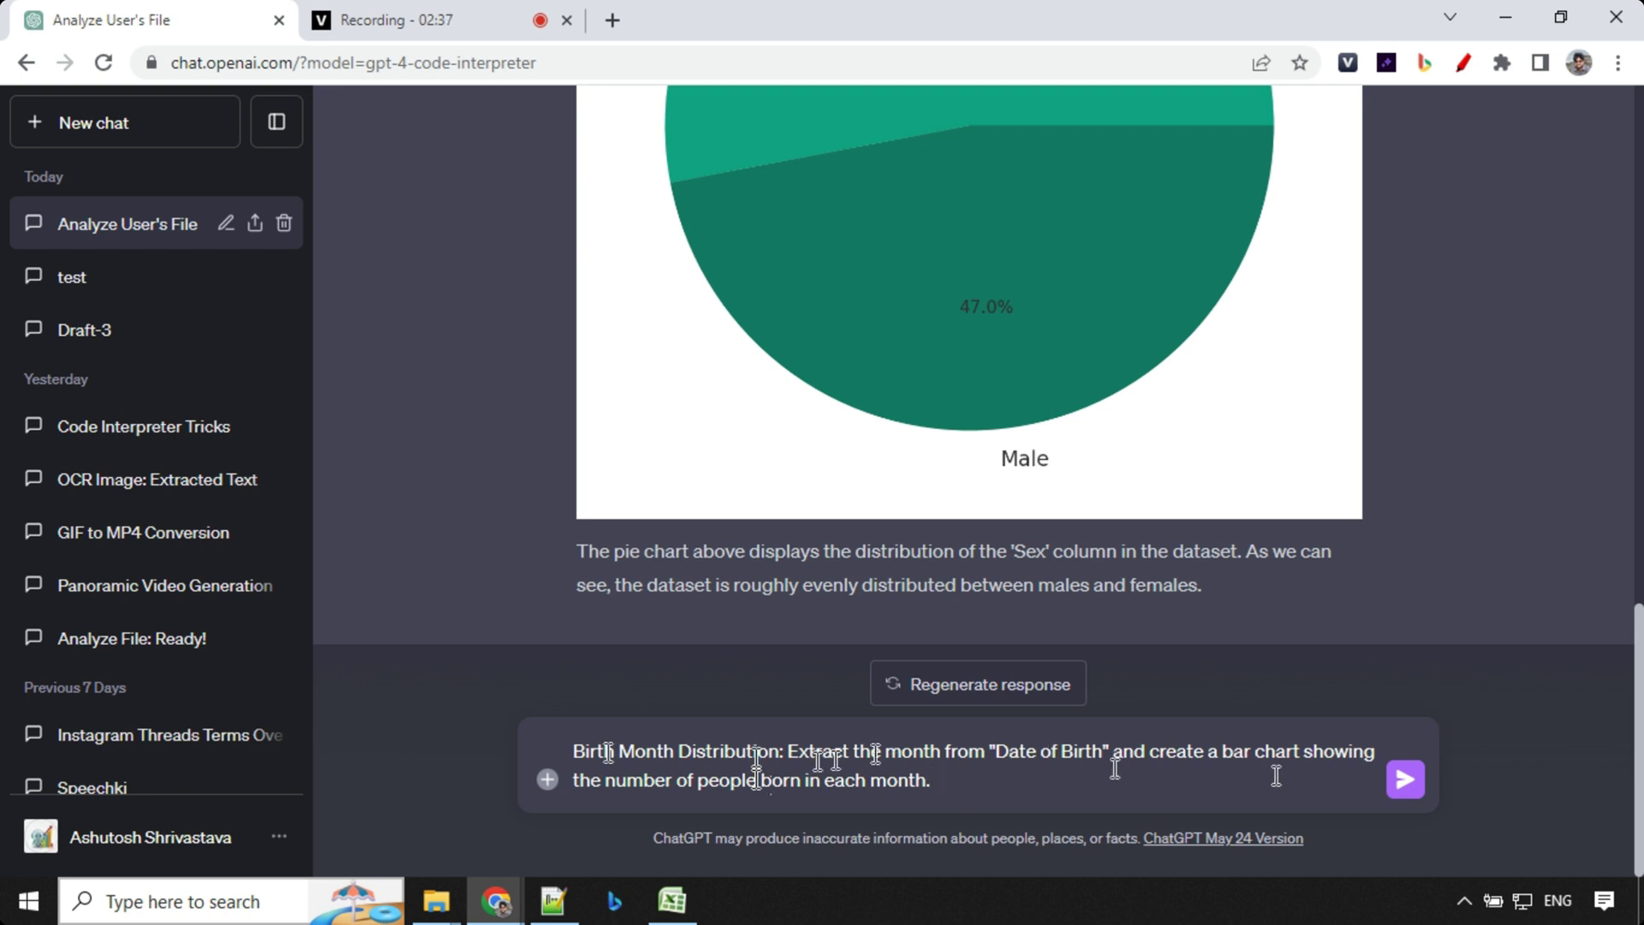
{"action": "left_click", "coordinate": [1409, 781]}
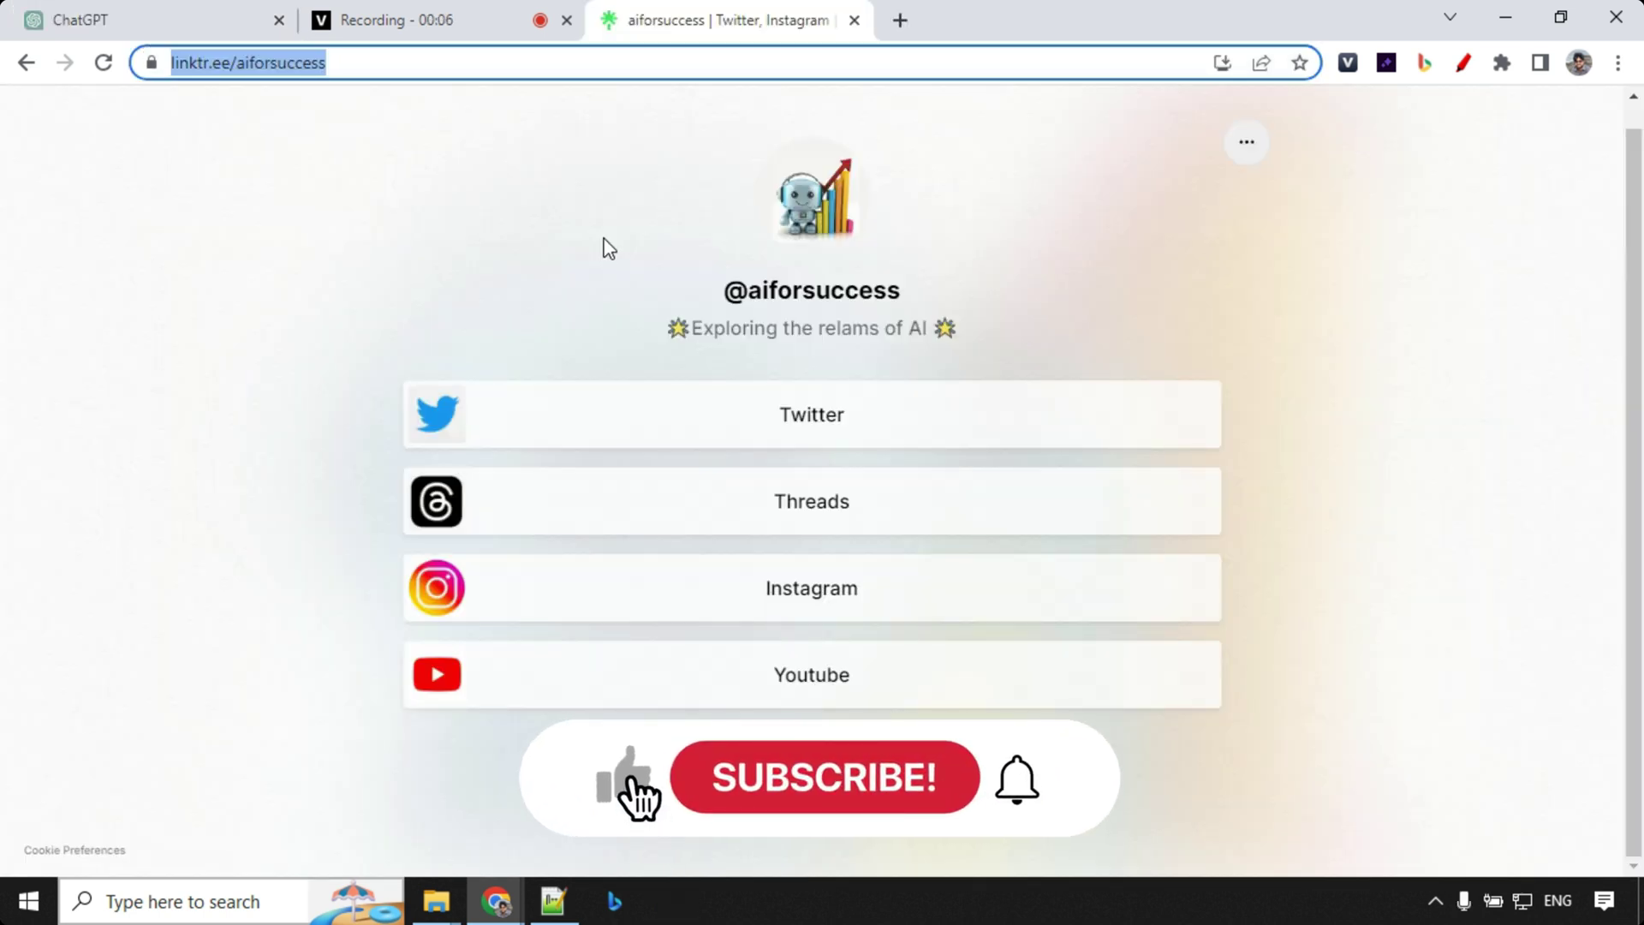
- Copy the linktr.ee page address and send ChatGPT a QR code request for it
{"action": "left_click", "coordinate": [346, 67]}
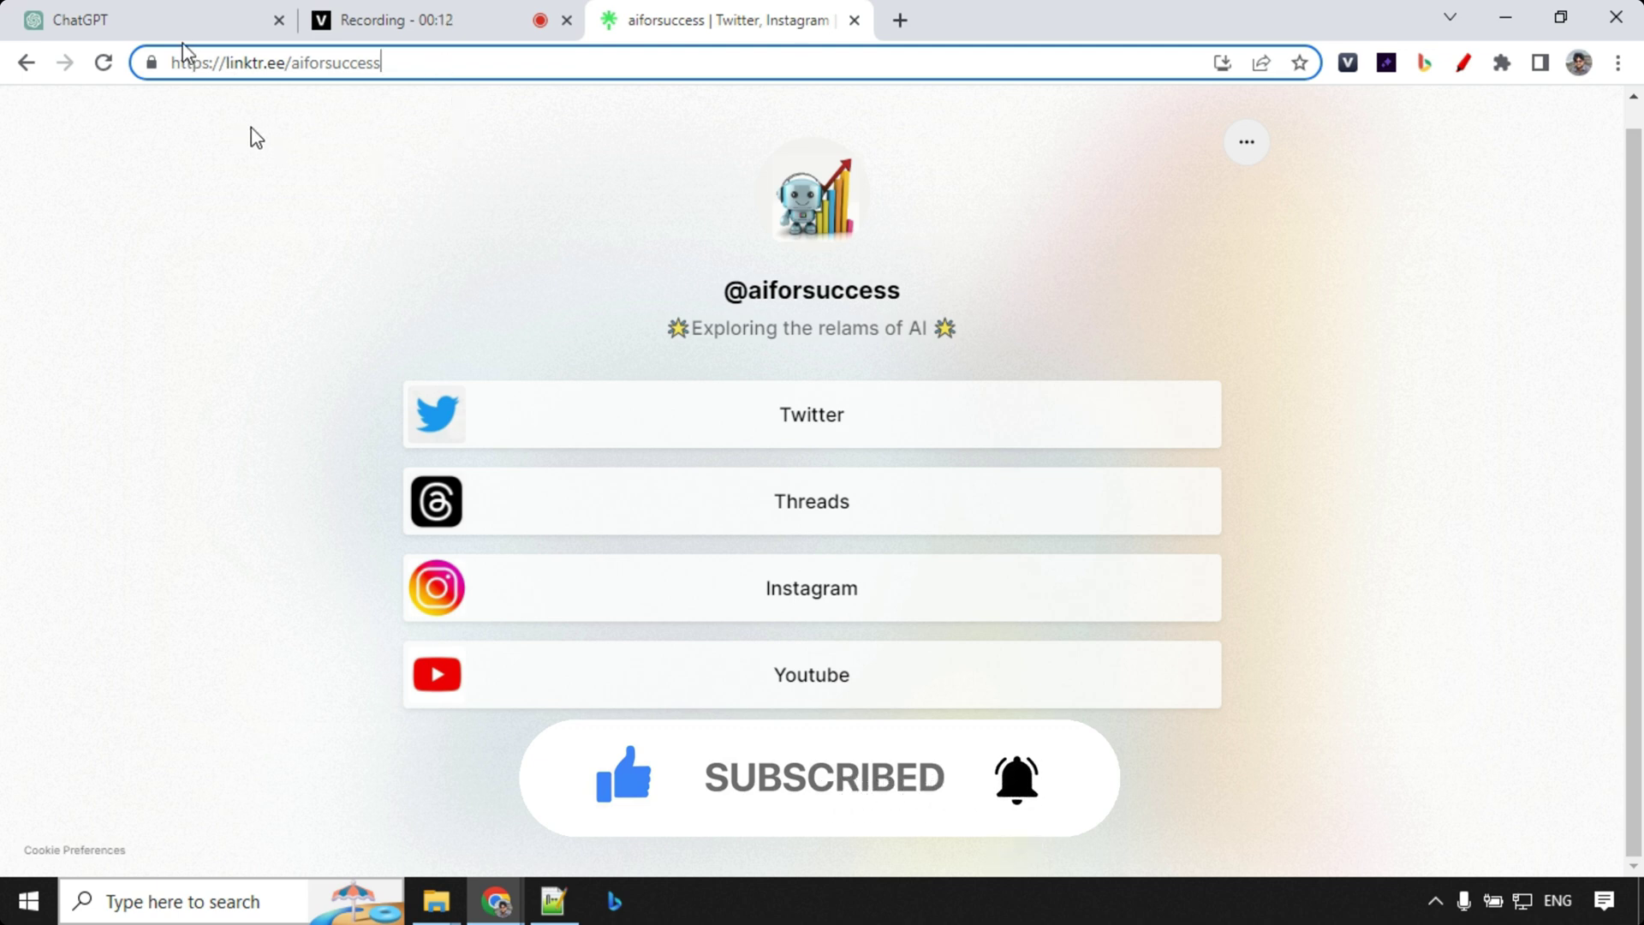
{"action": "left_click", "coordinate": [183, 20]}
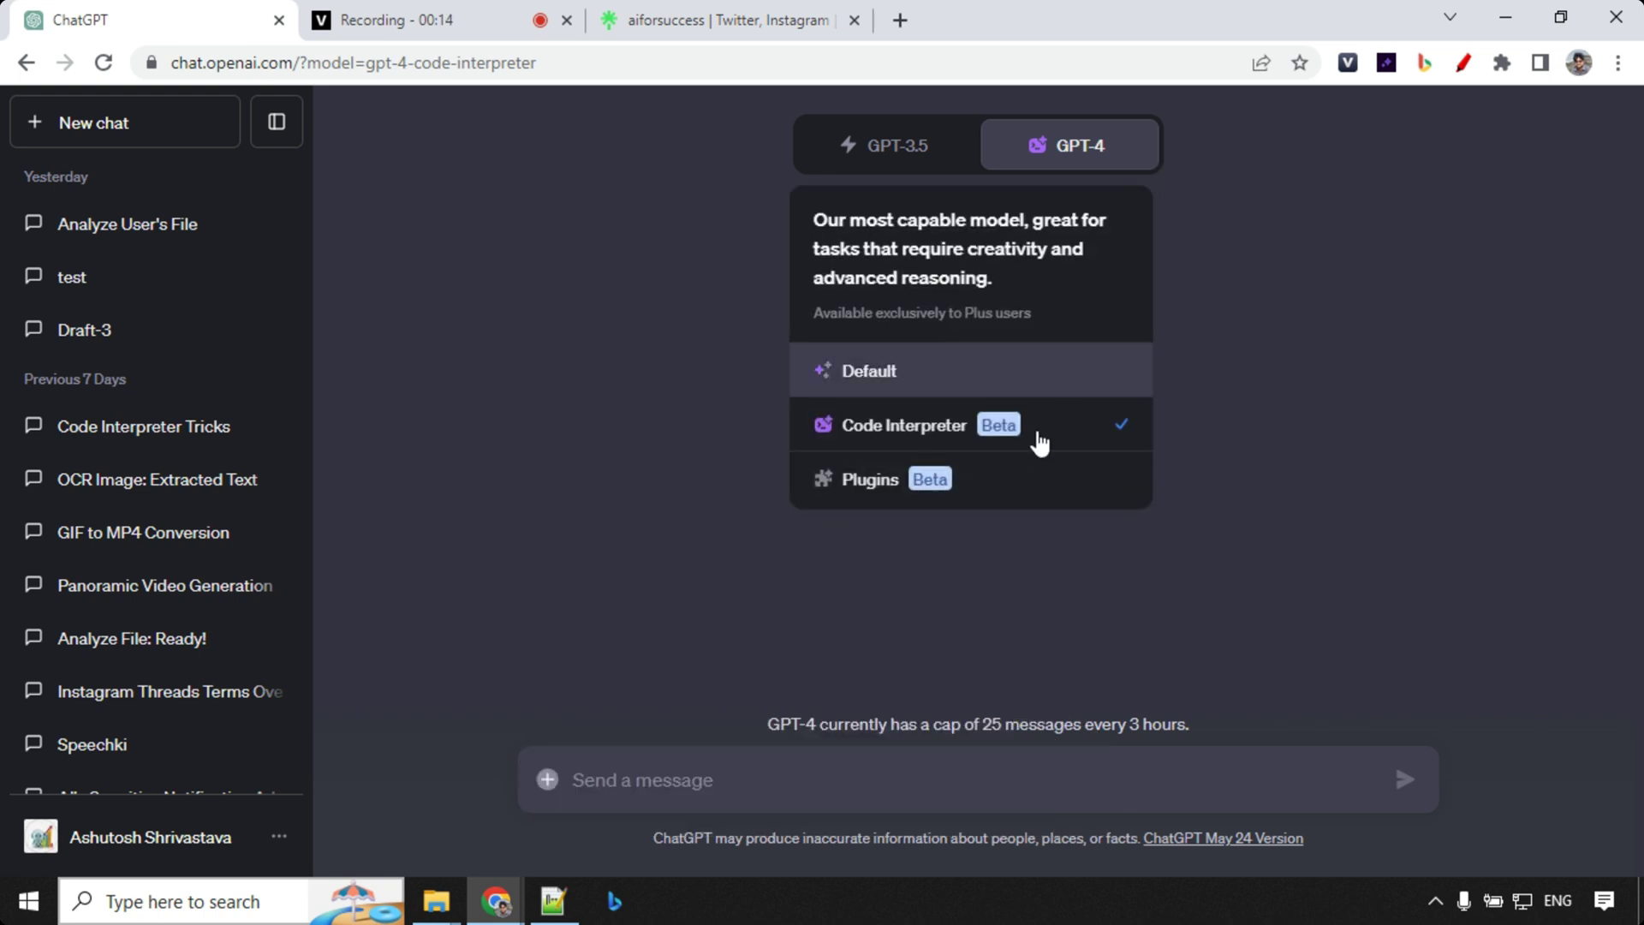
{"action": "type", "text": "can you create a qr code for https://linktr.ee/aiforsuccess"}
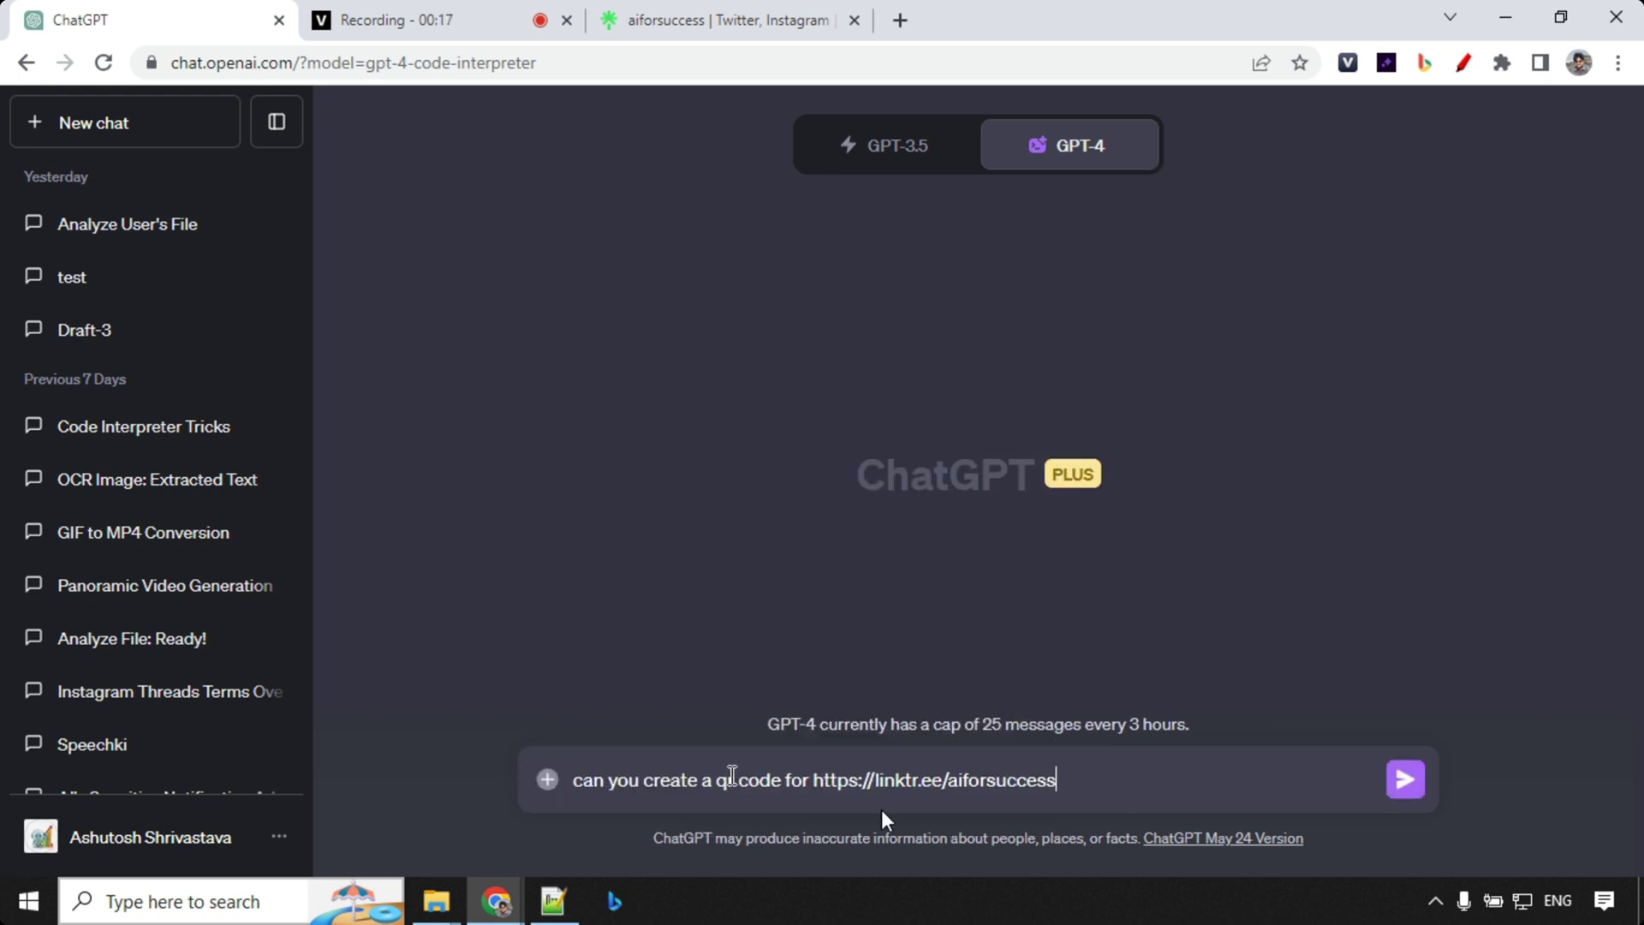
{"action": "left_click", "coordinate": [1409, 781]}
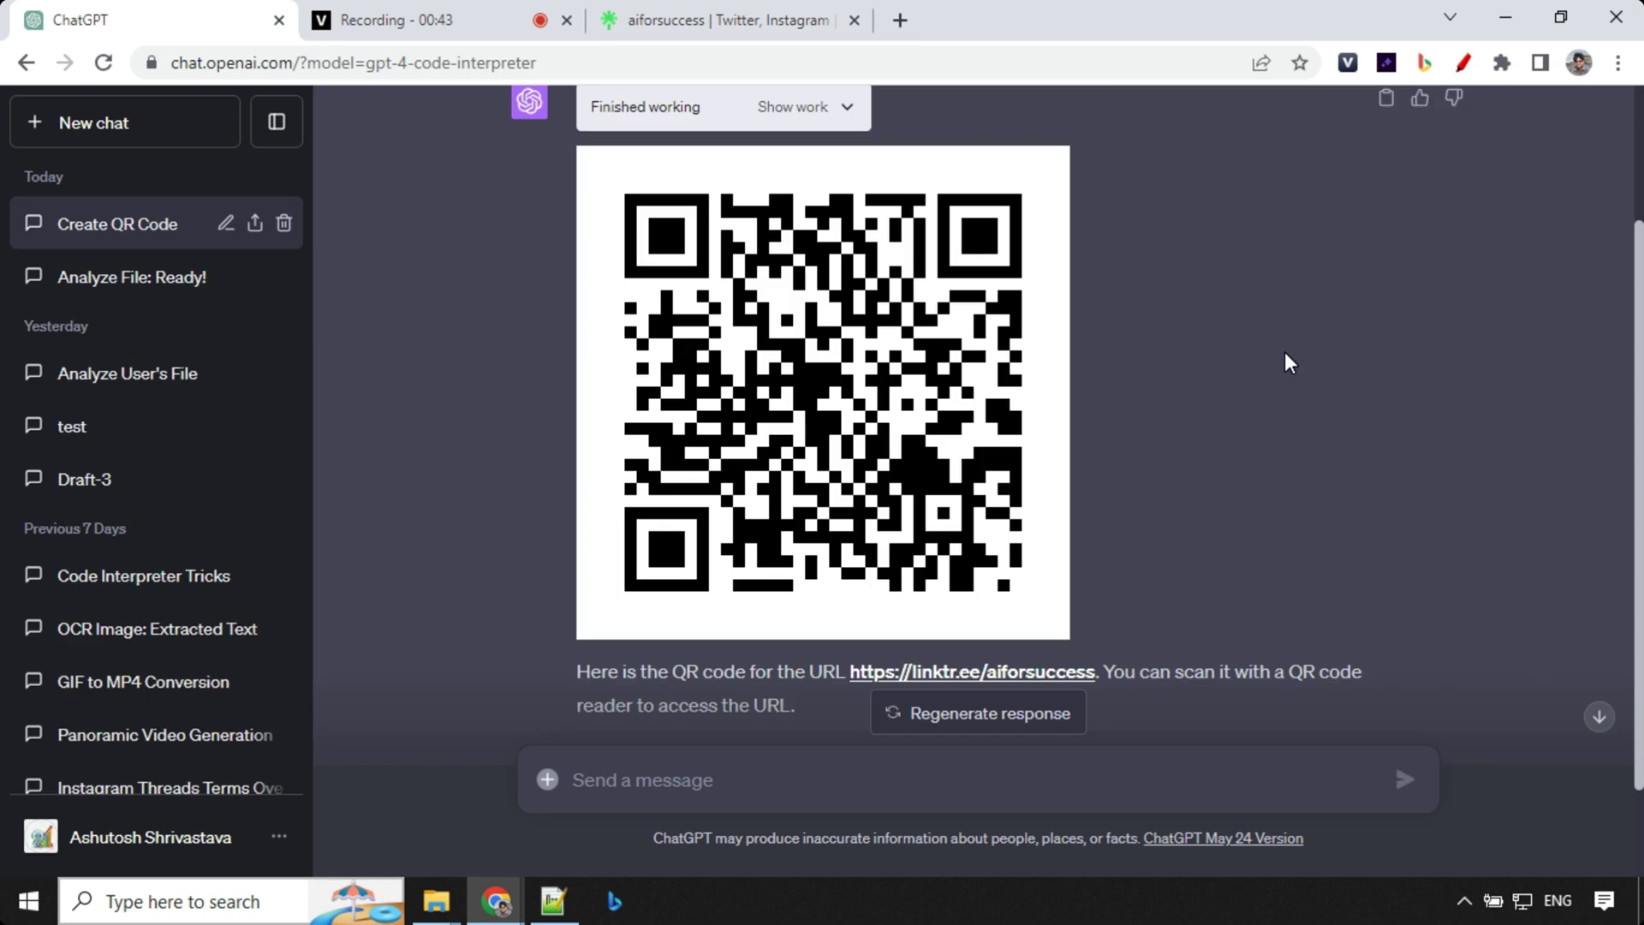
{"action": "scroll", "coordinate": [930, 346], "scroll_direction": "up", "scroll_amount": 2}
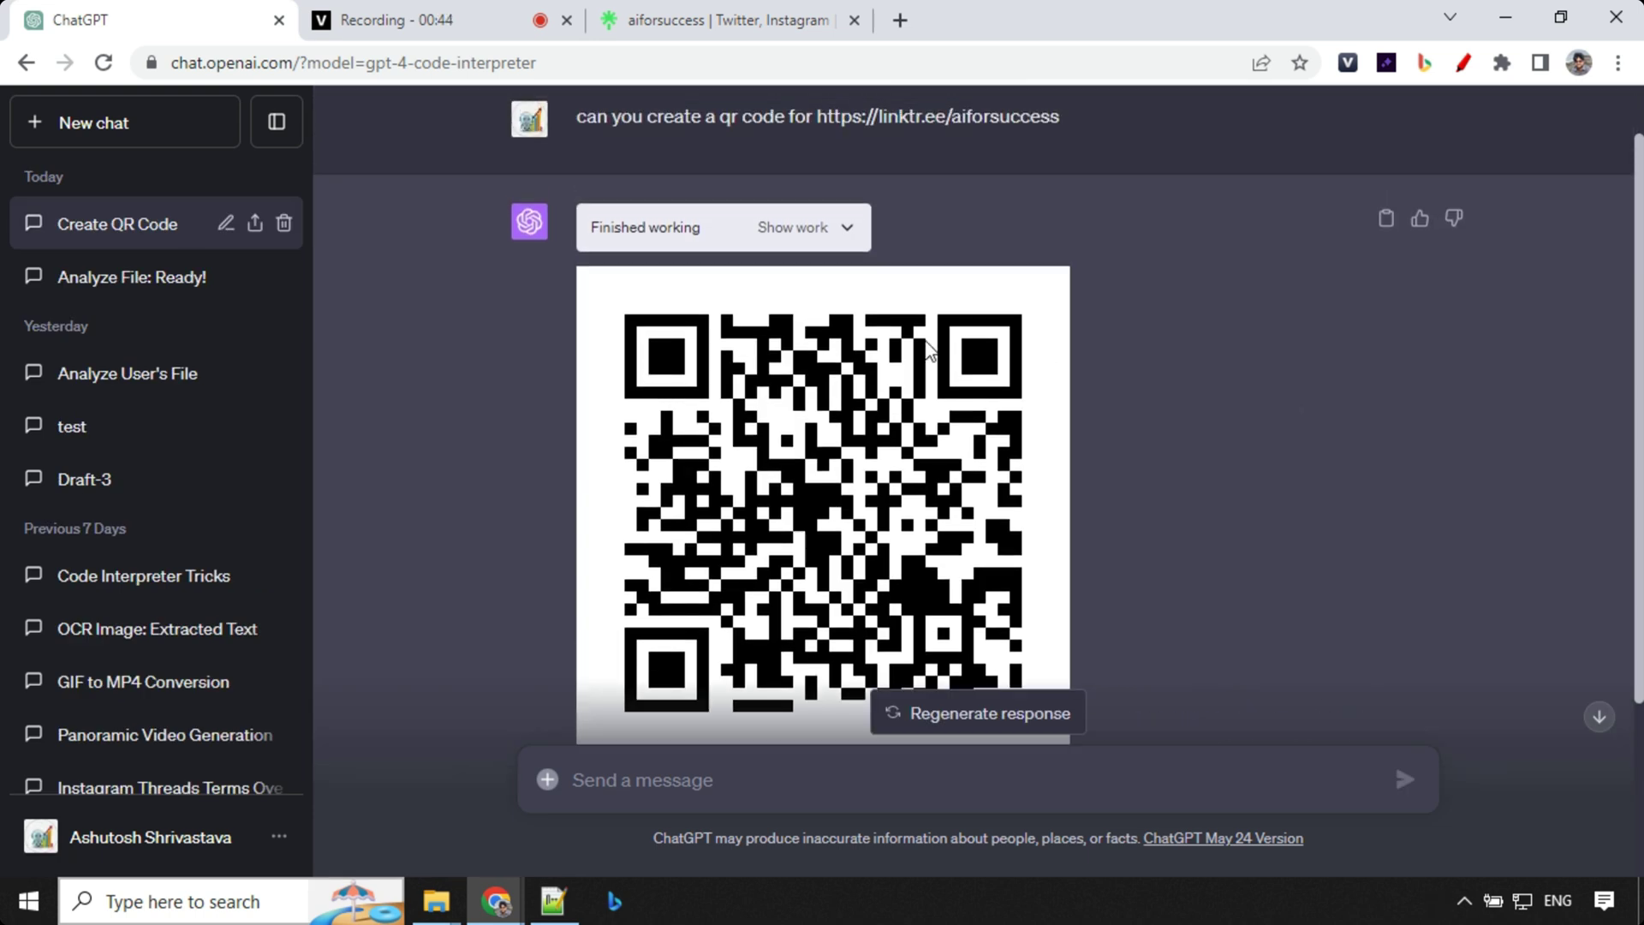
{"action": "scroll", "coordinate": [1044, 343], "scroll_direction": "down", "scroll_amount": 1}
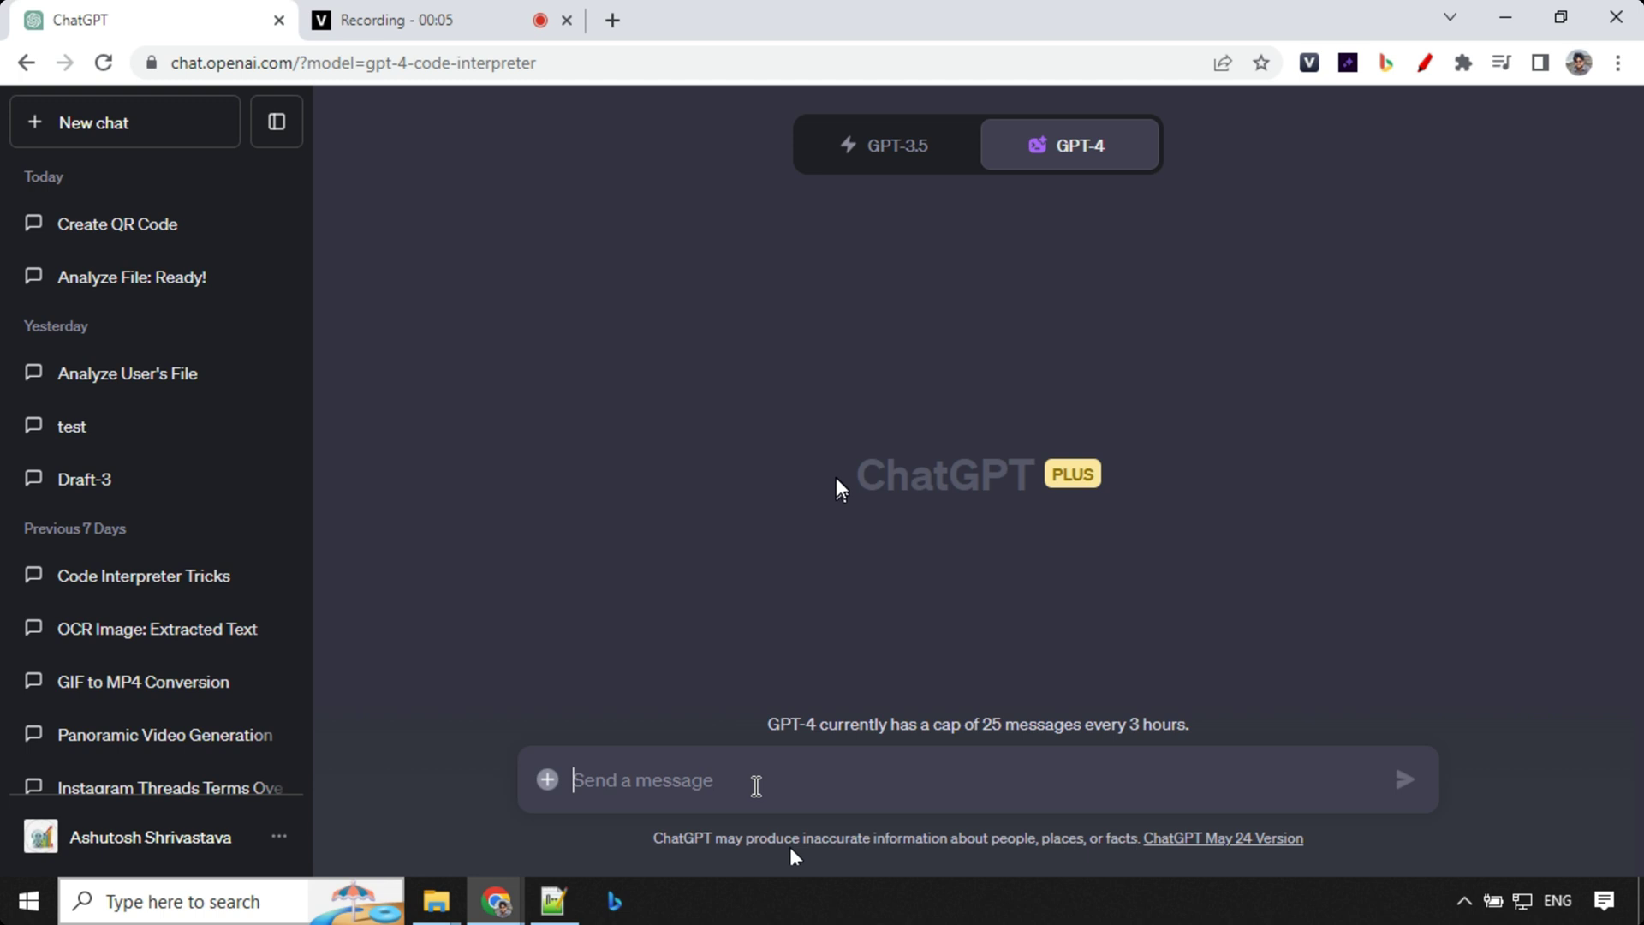
- Send the word-cloud prompt of AI terms and look over the generated image
{"action": "type", "text": "Generate a word cloud using the following words related to Artificial Intelligence: Artificial Intelligence, Machine Learning, Neural Network, Deep Learning, Algorithm, Data Science, Robotics, Automation, Natural Language Processing, Computer Vision, Reinforcement Learning, Predictive Analytics, Supervised Learning, Unsupervised Learning, Neural Network. Display the word cloud"}
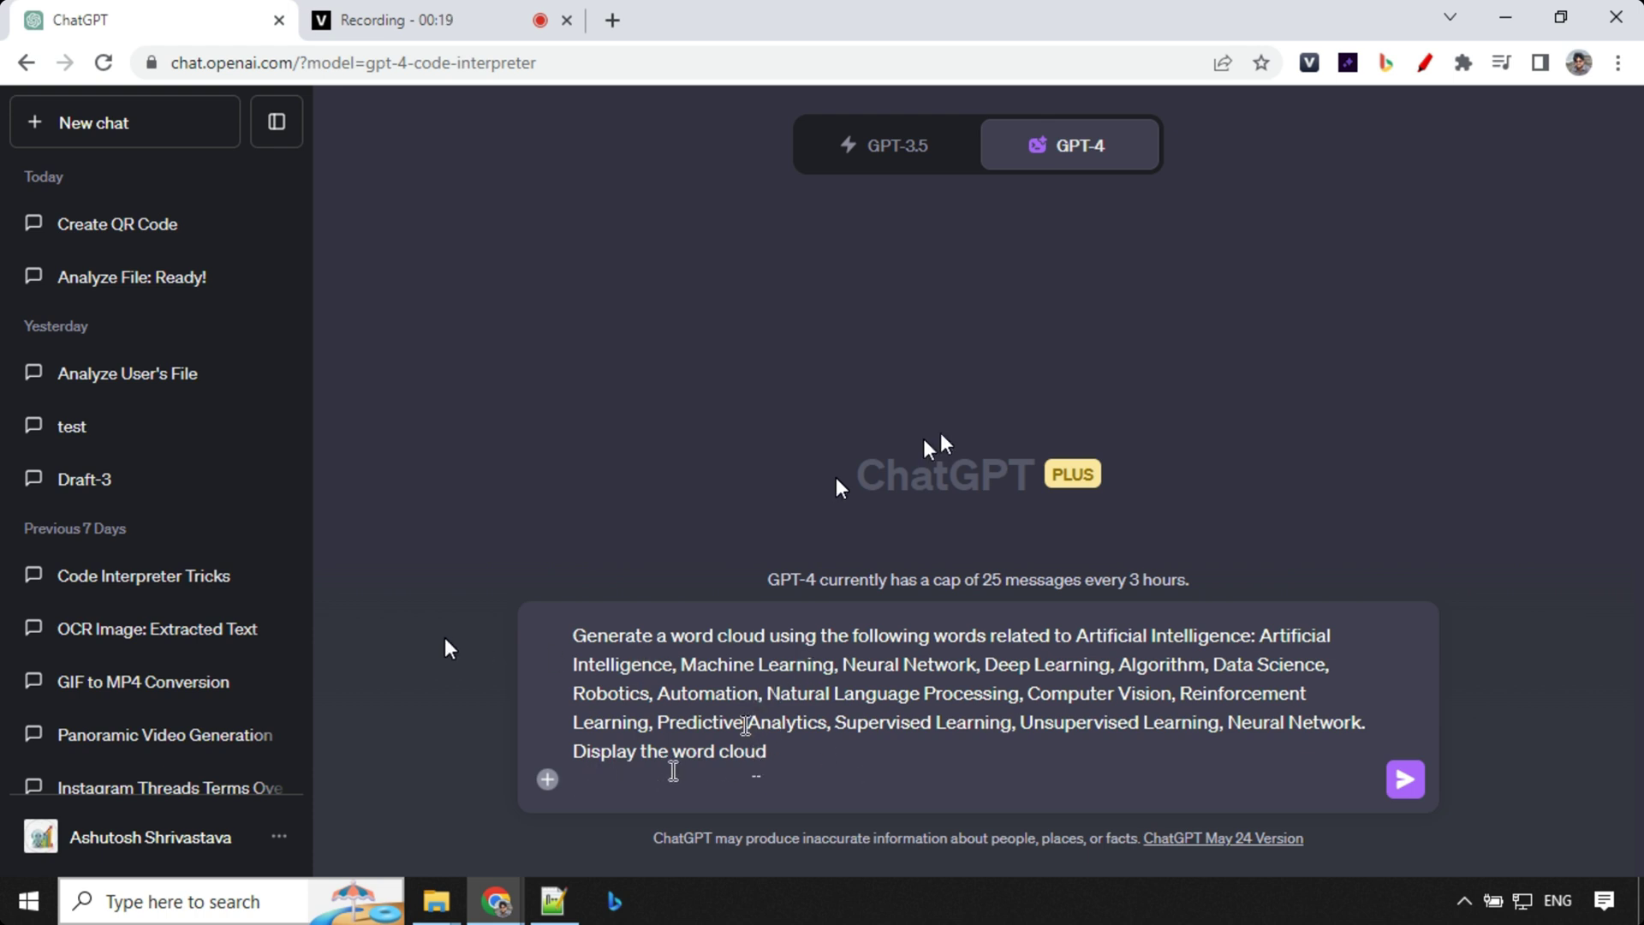
{"action": "left_click", "coordinate": [1390, 787]}
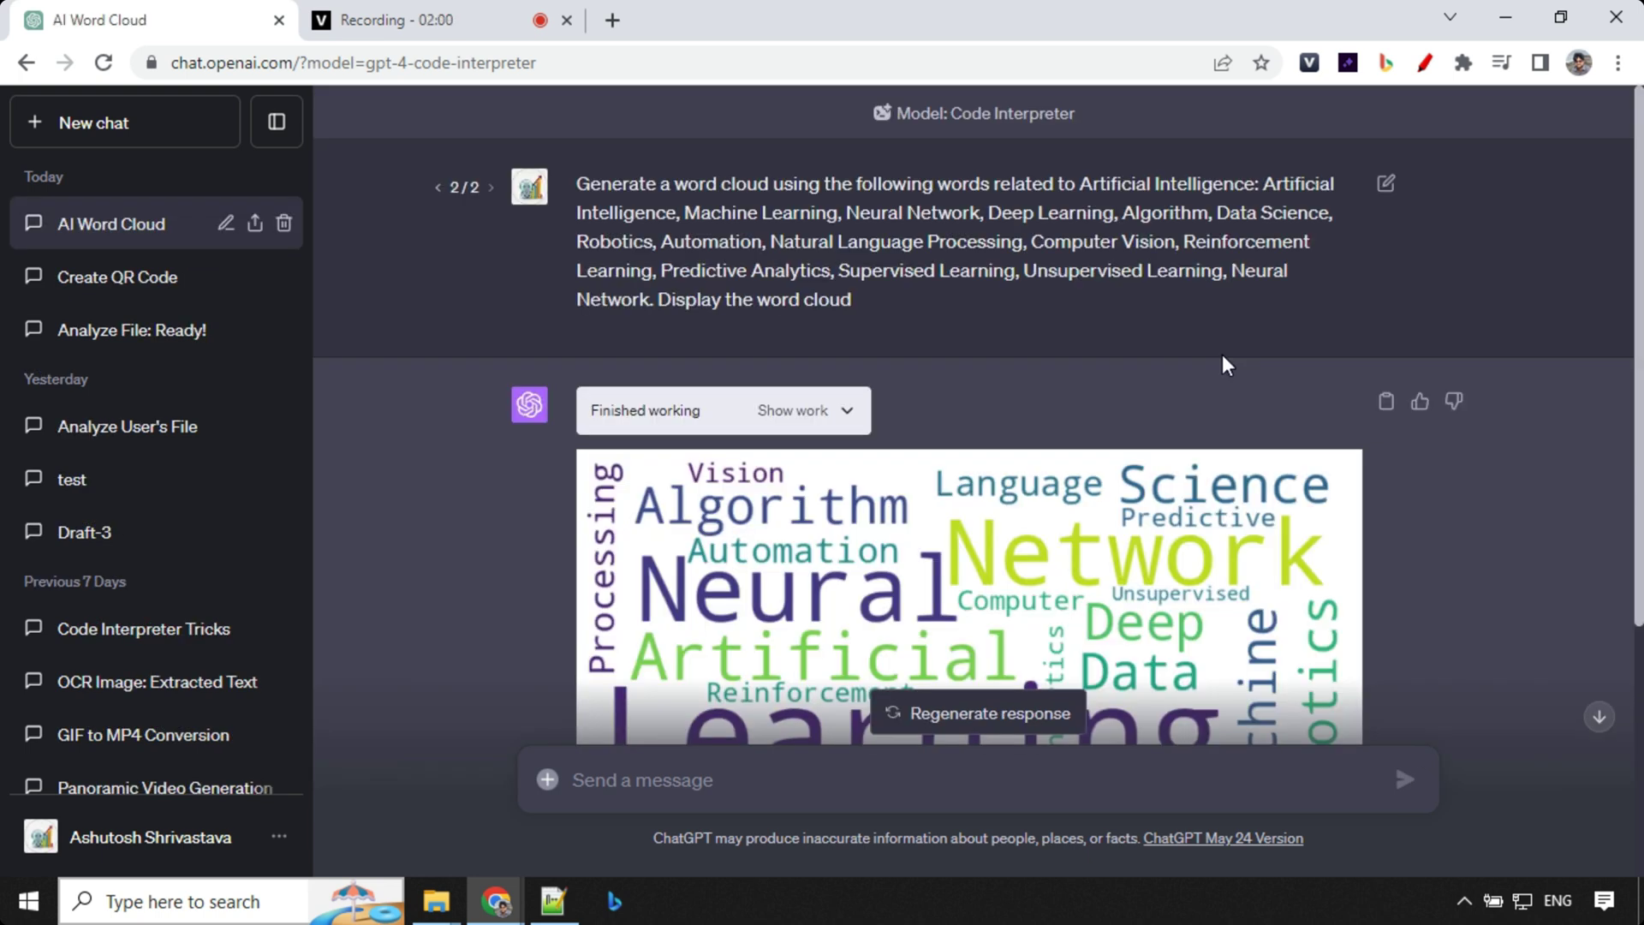
{"action": "scroll", "coordinate": [1221, 353], "scroll_direction": "down", "scroll_amount": 2}
{"action": "scroll", "coordinate": [1222, 353], "scroll_direction": "up", "scroll_amount": 2}
{"action": "scroll", "coordinate": [985, 253], "scroll_direction": "down", "scroll_amount": 3}
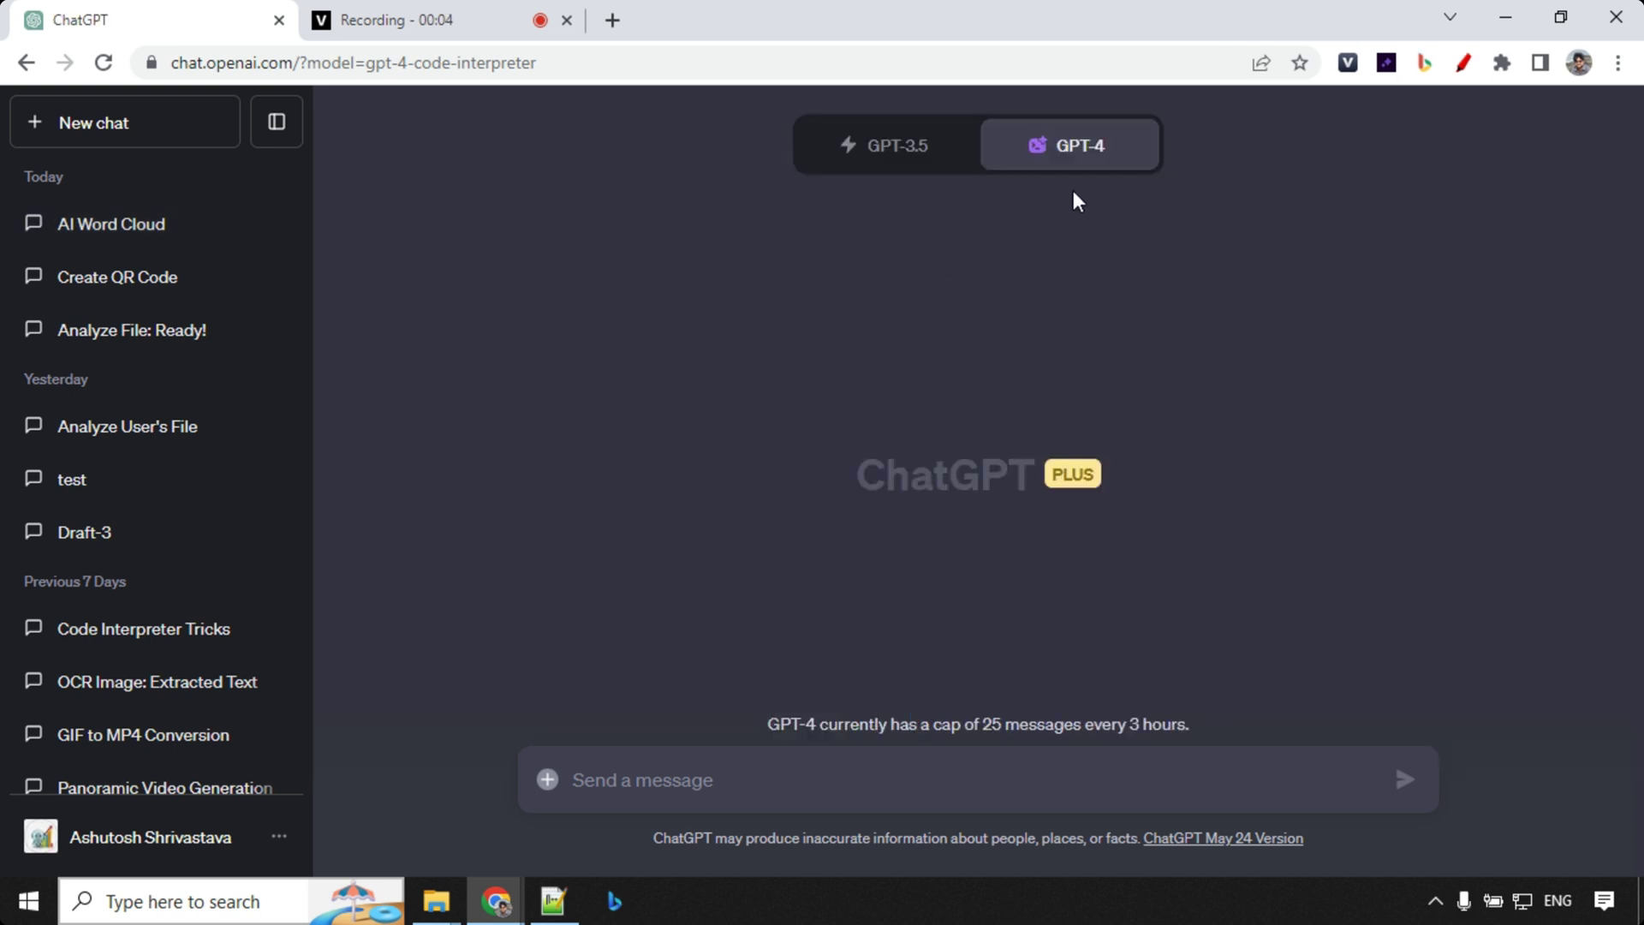
- Attach portrait photo 1 and enter the grayscale conversion request
{"action": "mouse_move", "coordinate": [1085, 152]}
{"action": "left_click", "coordinate": [546, 780]}
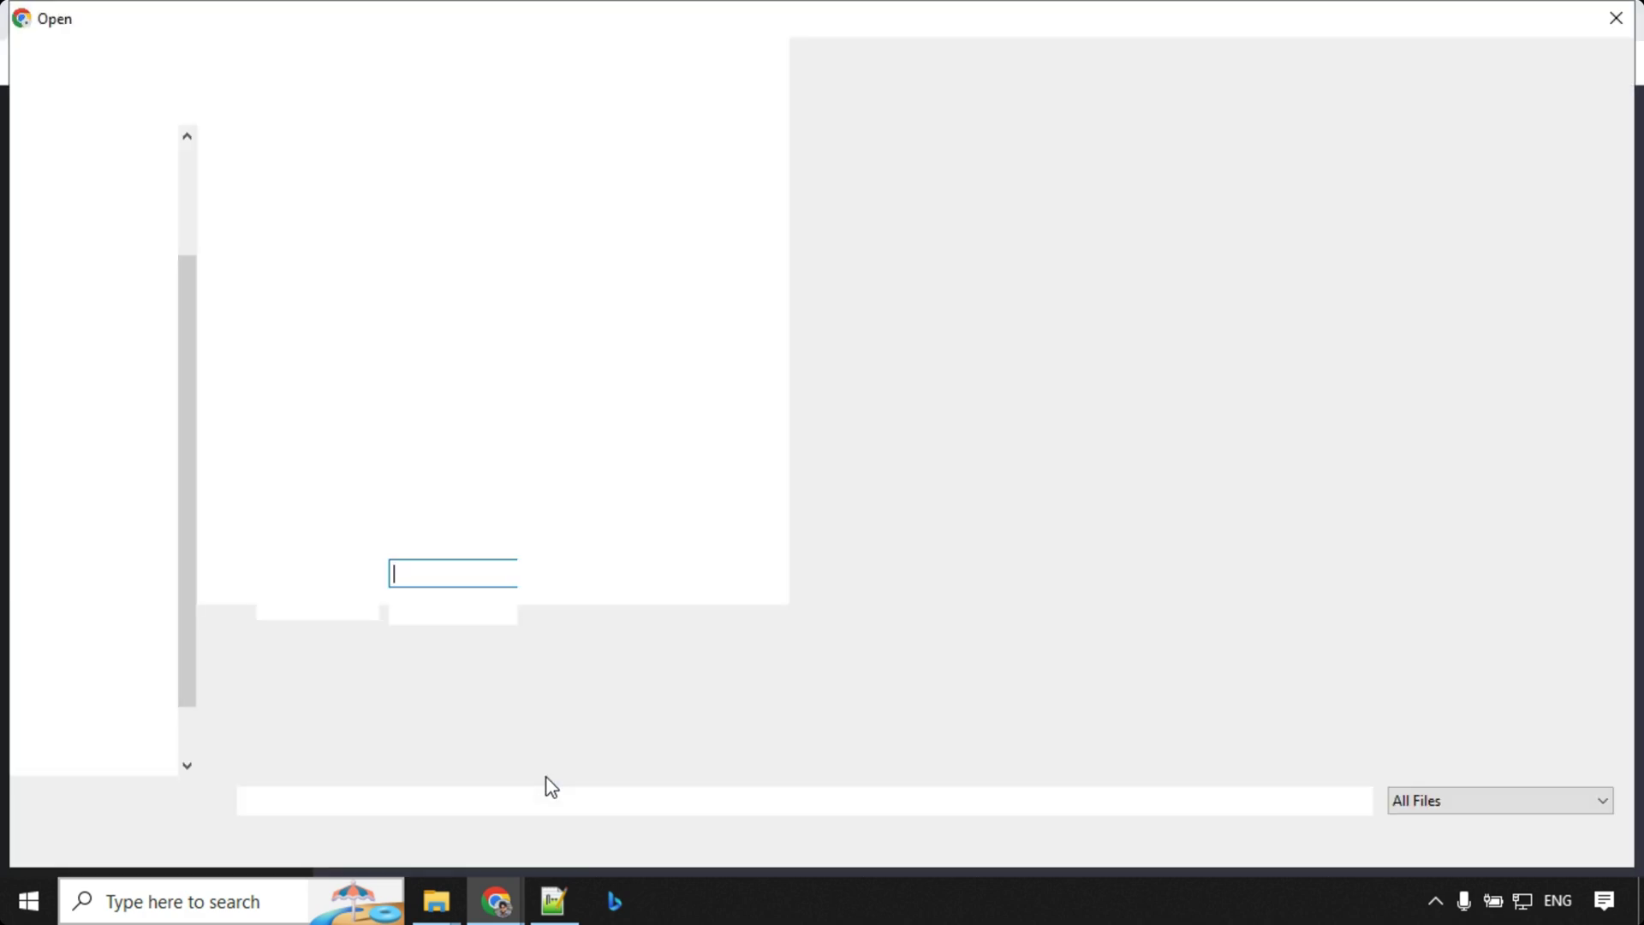
{"action": "left_click", "coordinate": [531, 209]}
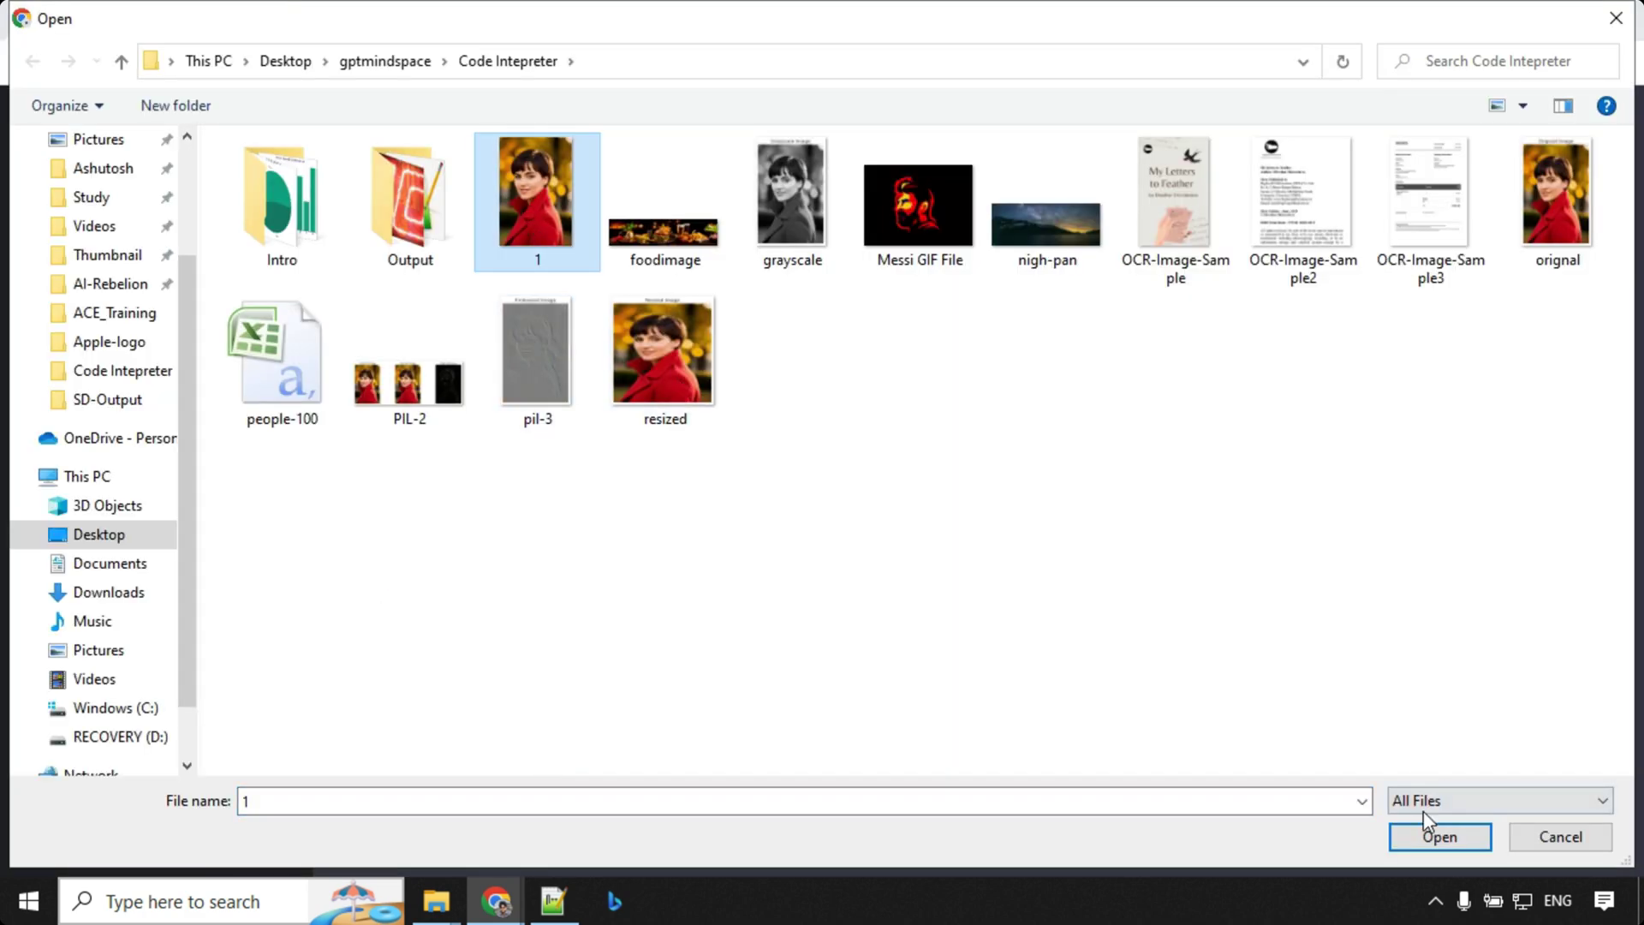
{"action": "left_click", "coordinate": [1432, 841]}
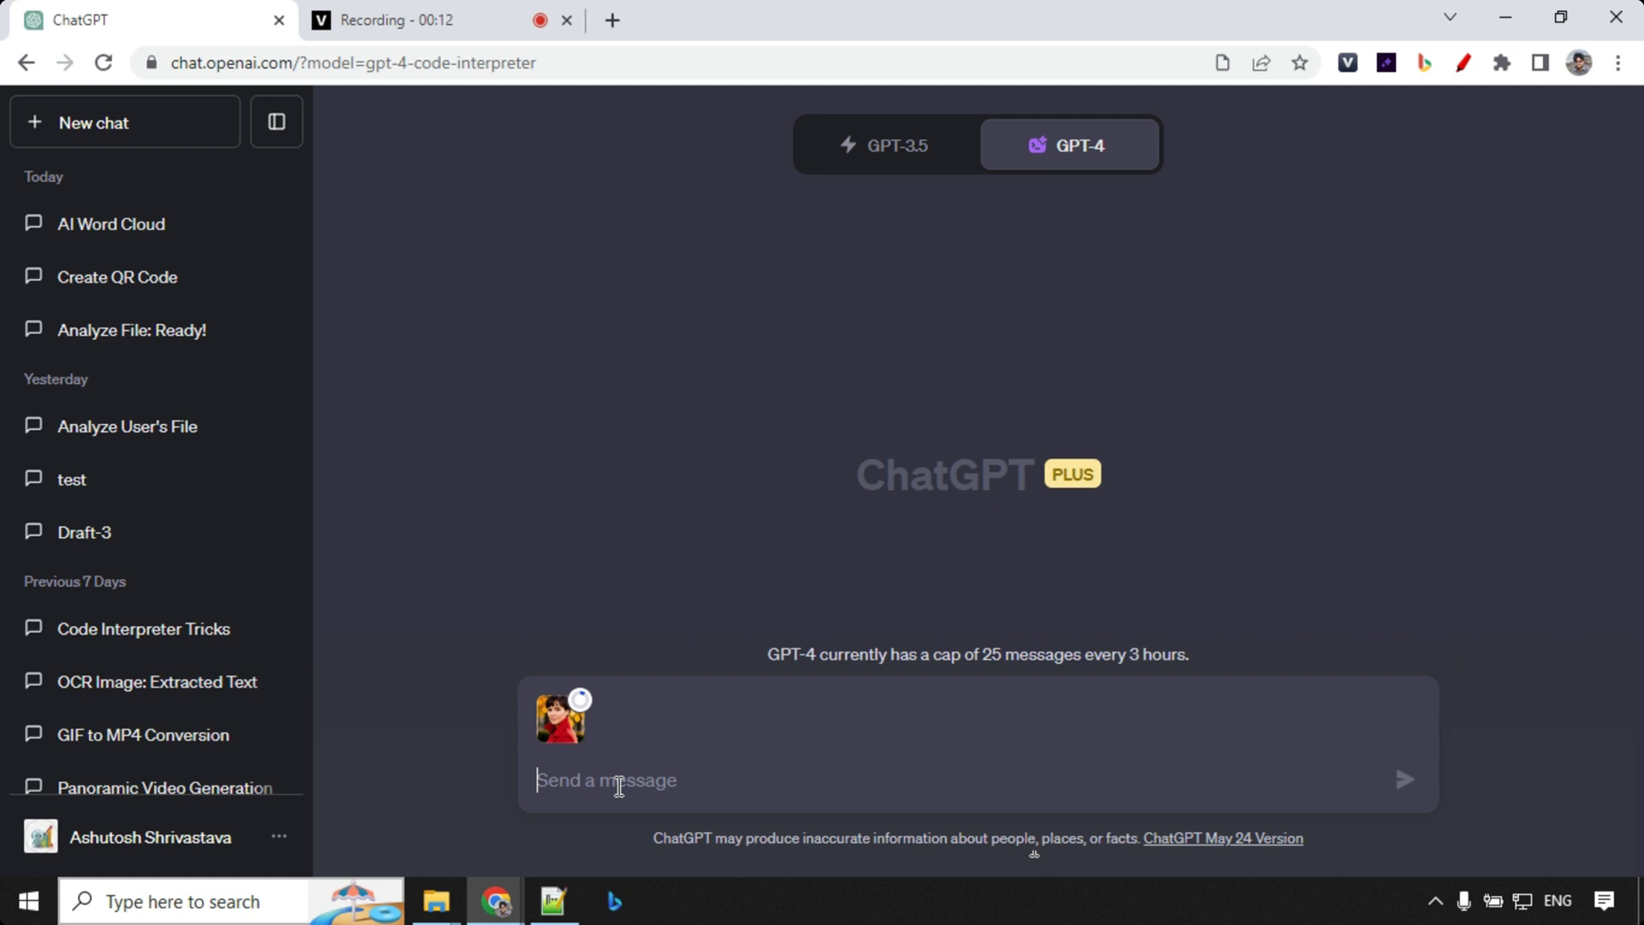
{"action": "left_click", "coordinate": [618, 782]}
{"action": "type", "text": "I am going to provide you image and i would like you to performs image processing for this image Converted the original image to grayscale."}
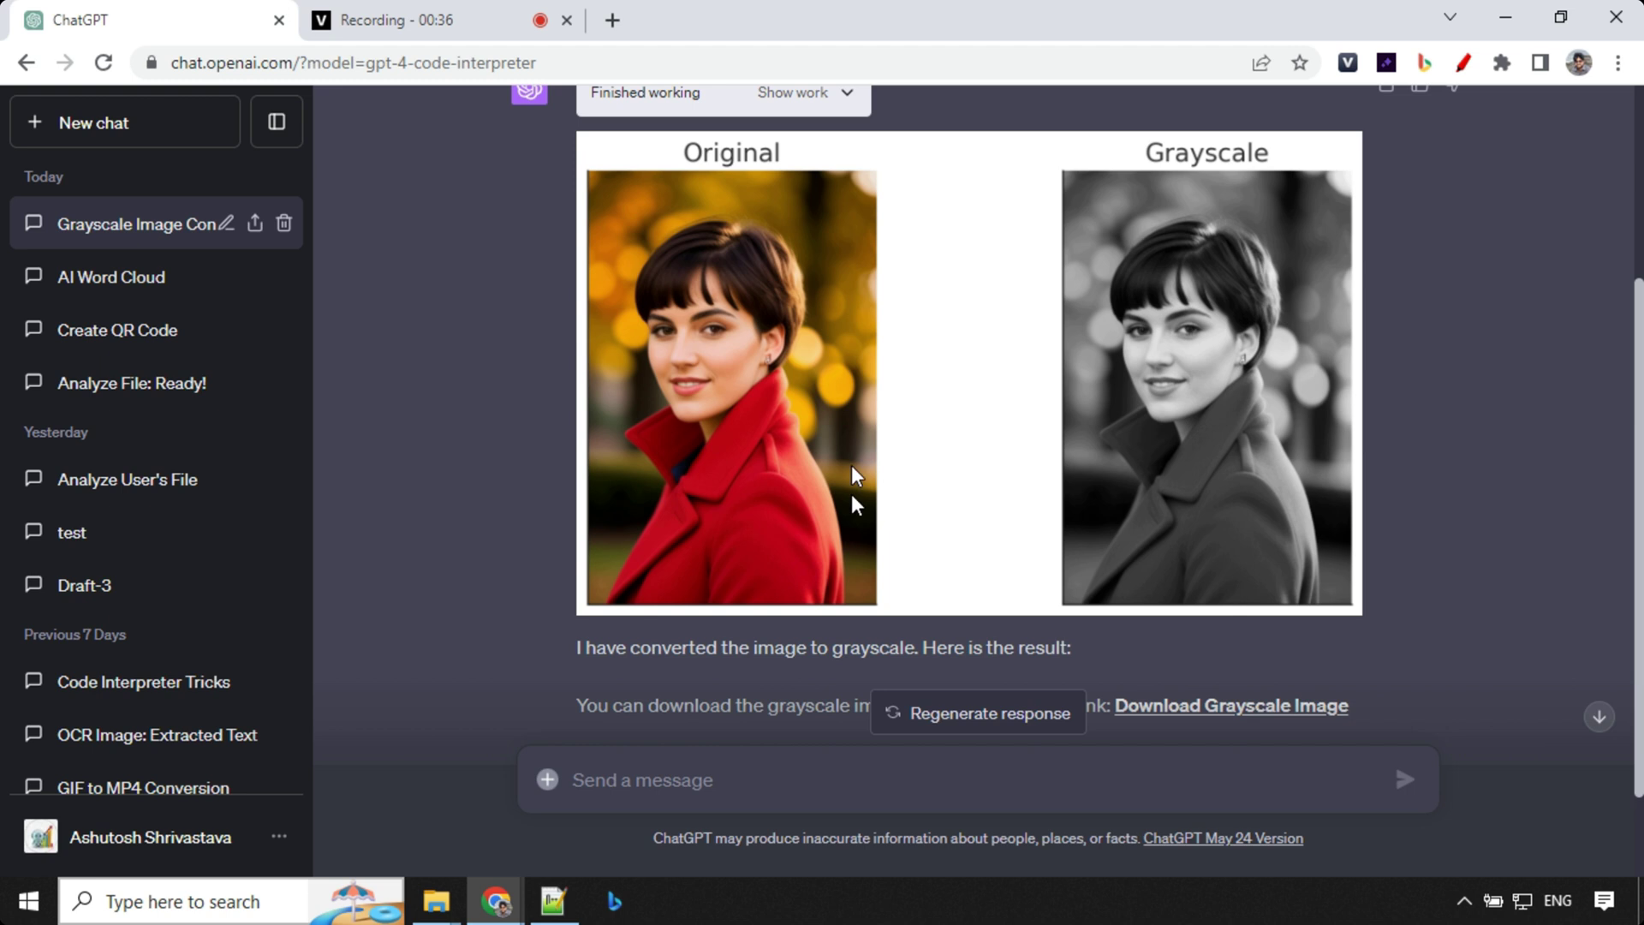
{"action": "scroll", "coordinate": [848, 472], "scroll_direction": "up", "scroll_amount": 2}
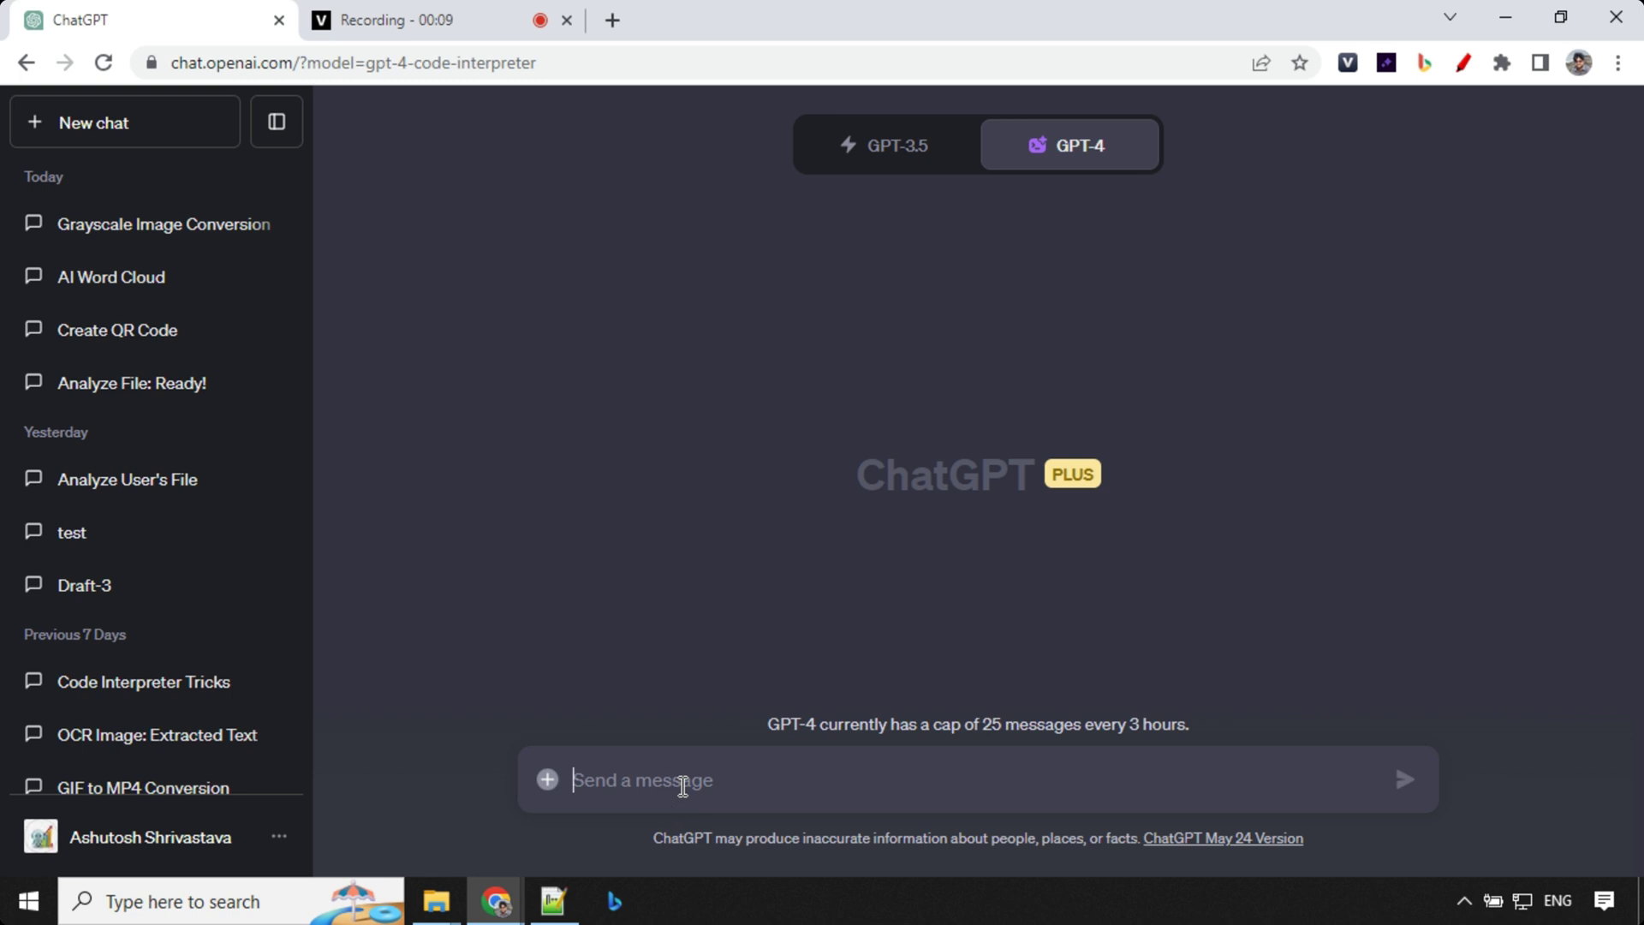
- Paste the top-5 colour palette prompt and attach photo 1
{"action": "type", "text": "Use this image and create a script that extract top 5 color from picture and then turn them in to palette.png to download , add color hexcode to be part of the palette.png ."}
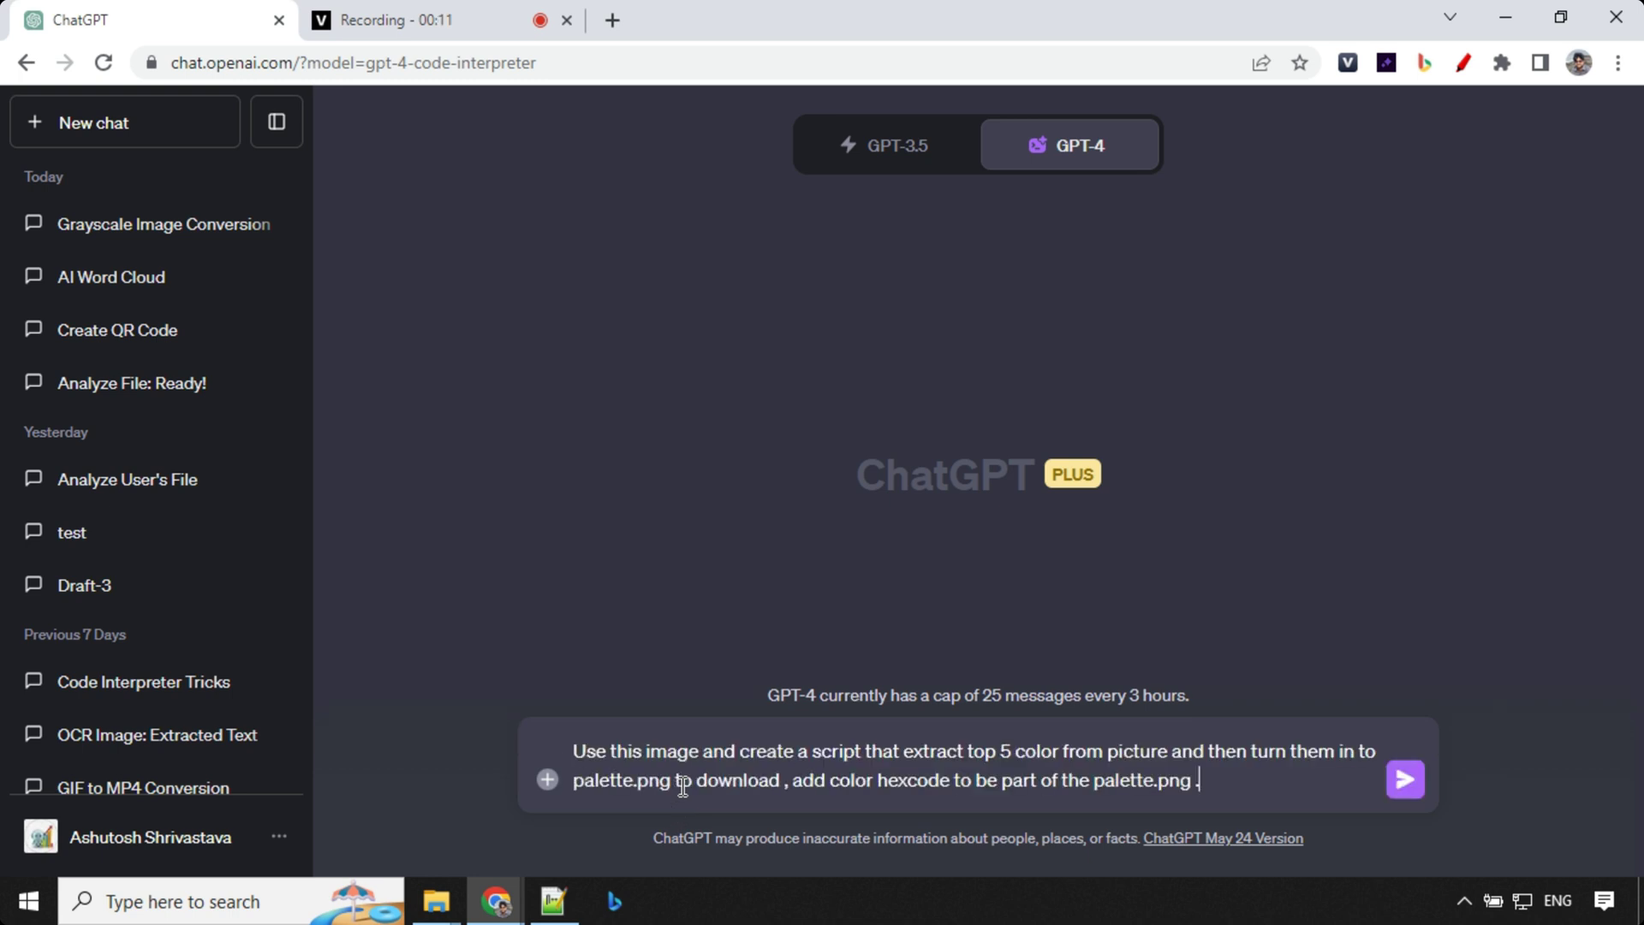
{"action": "left_click", "coordinate": [550, 786]}
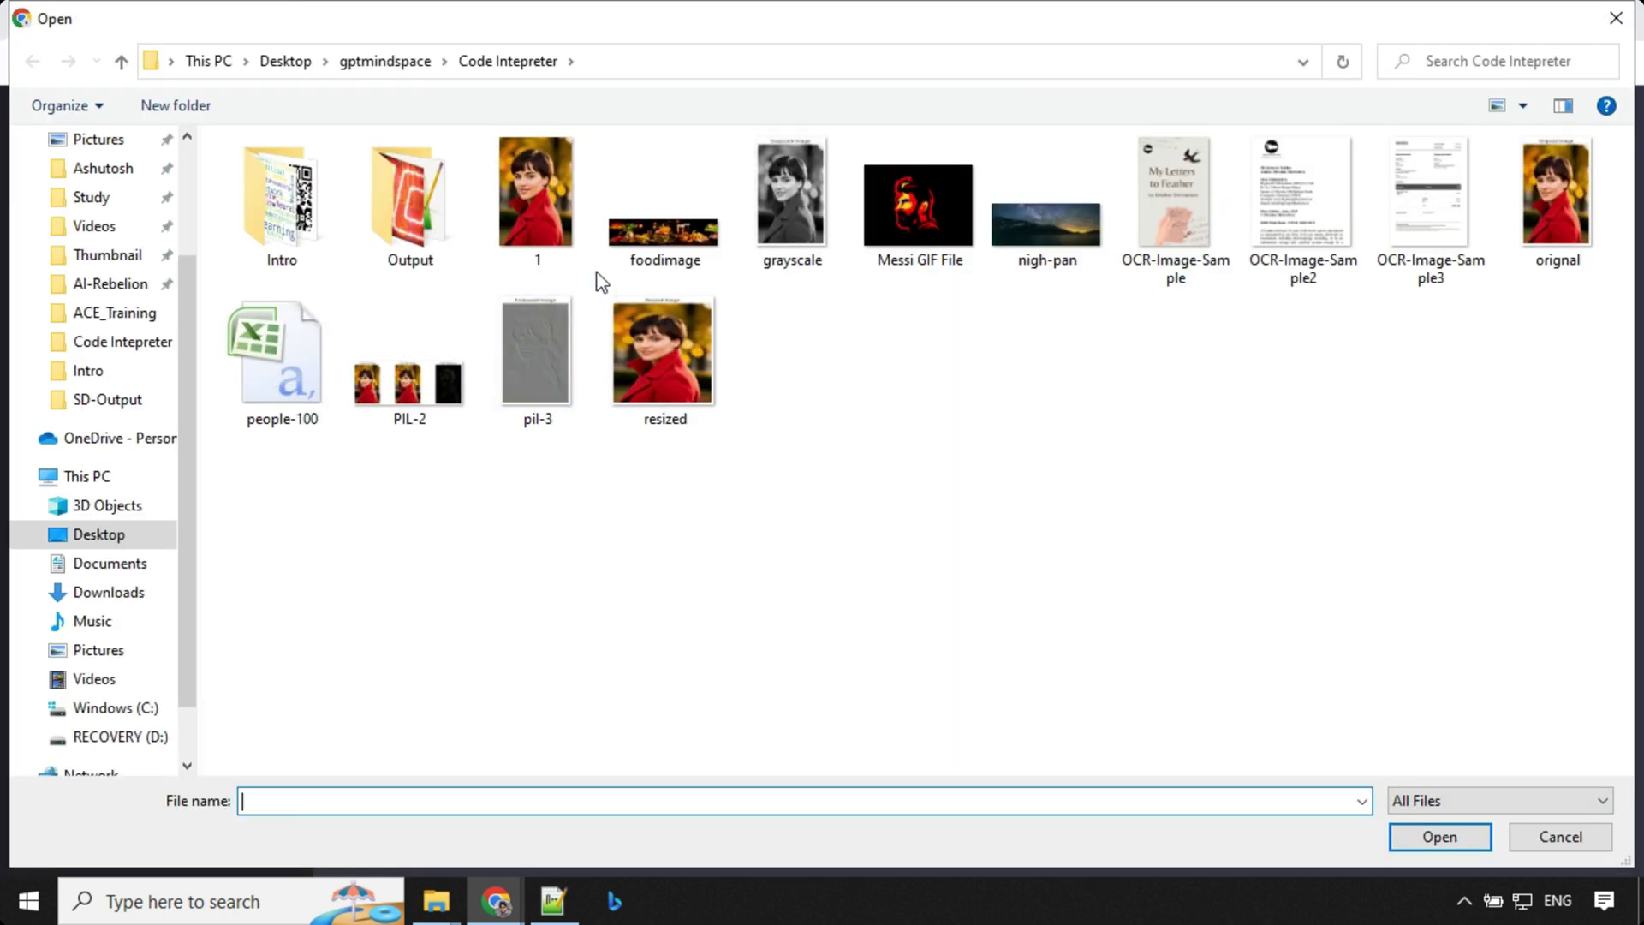
{"action": "left_click", "coordinate": [595, 277]}
{"action": "left_click", "coordinate": [1447, 837]}
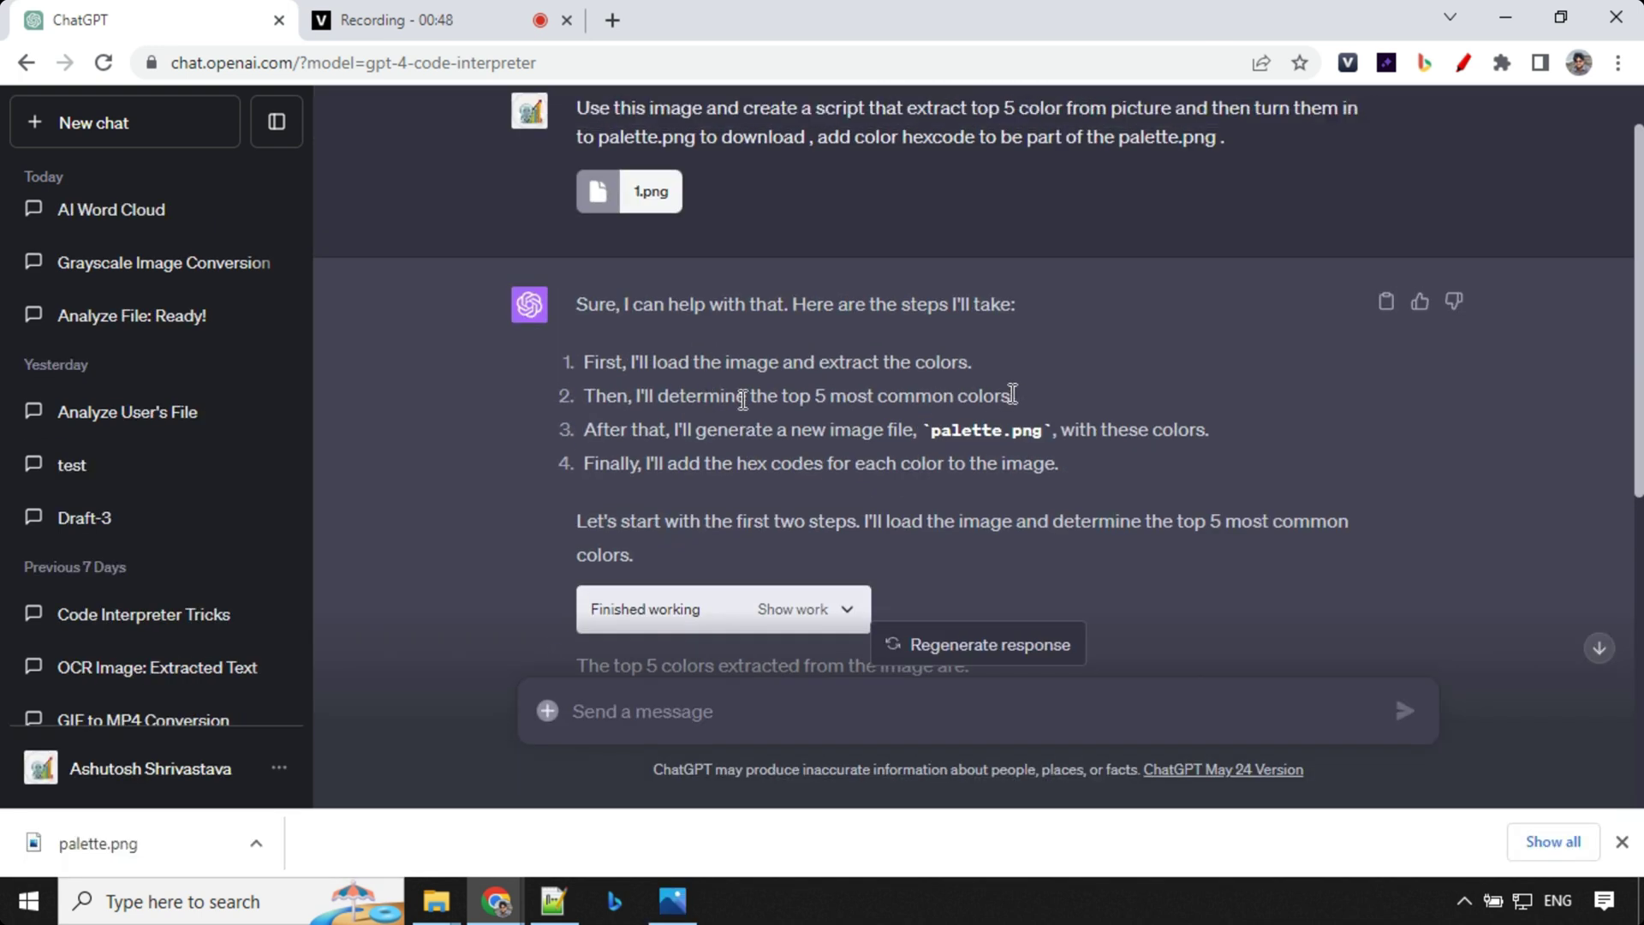
- Scroll down to the five hex codes and open the downloaded palette.png in Photos
{"action": "scroll", "coordinate": [728, 428], "scroll_direction": "down", "scroll_amount": 2}
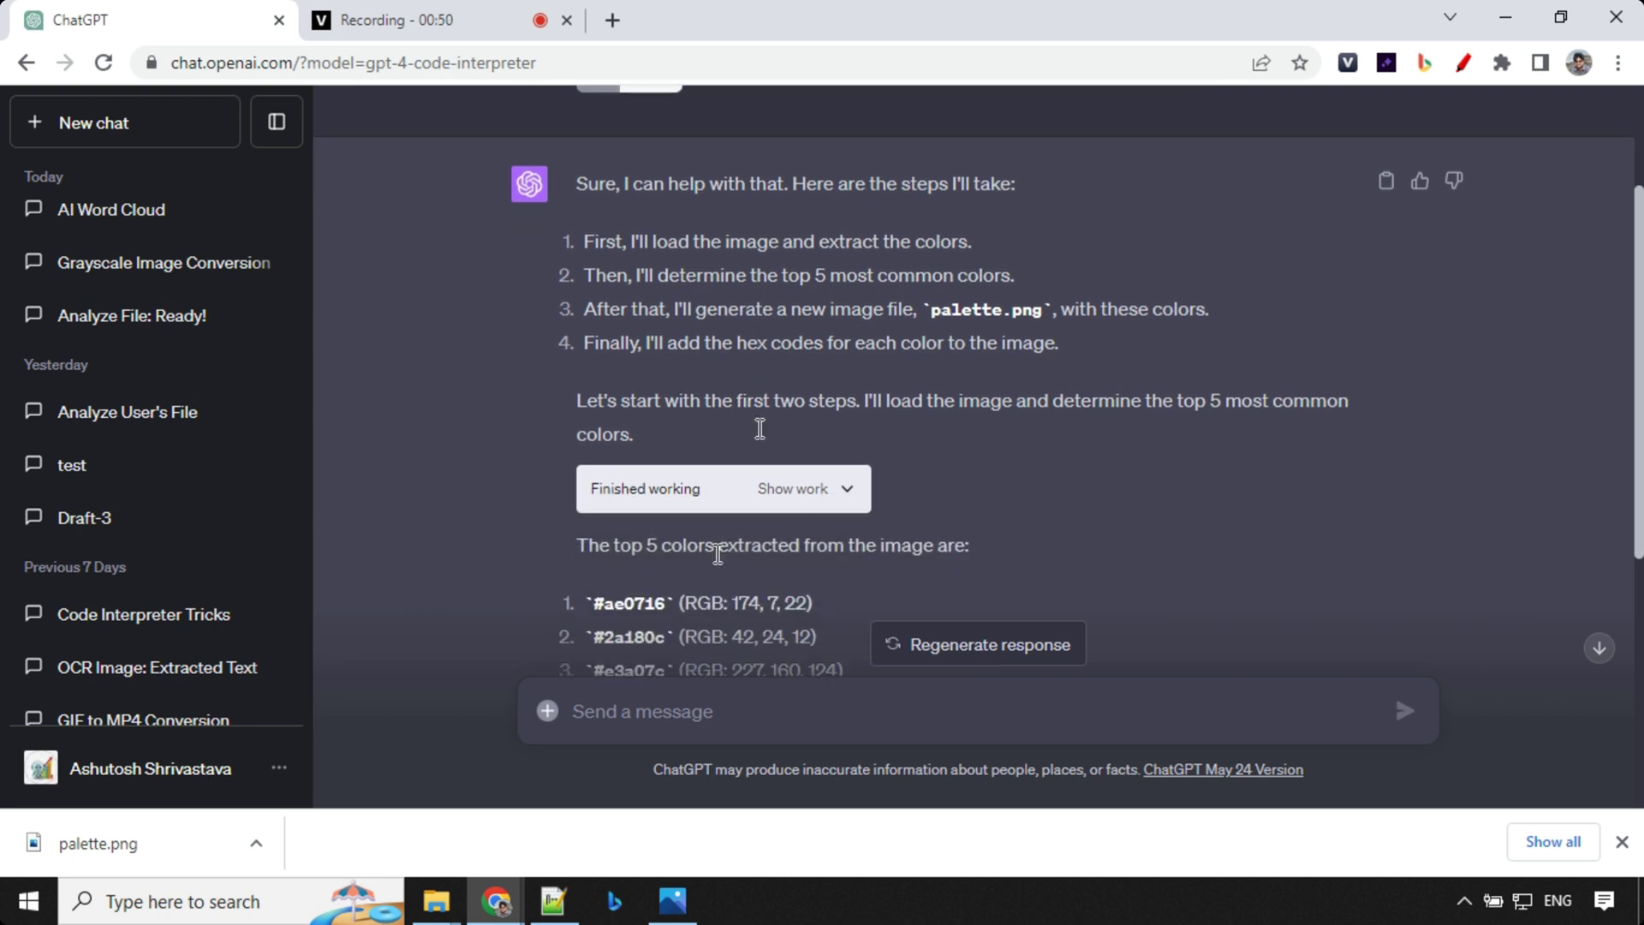
{"action": "scroll", "coordinate": [724, 532], "scroll_direction": "down", "scroll_amount": 3}
{"action": "scroll", "coordinate": [713, 497], "scroll_direction": "down", "scroll_amount": 1}
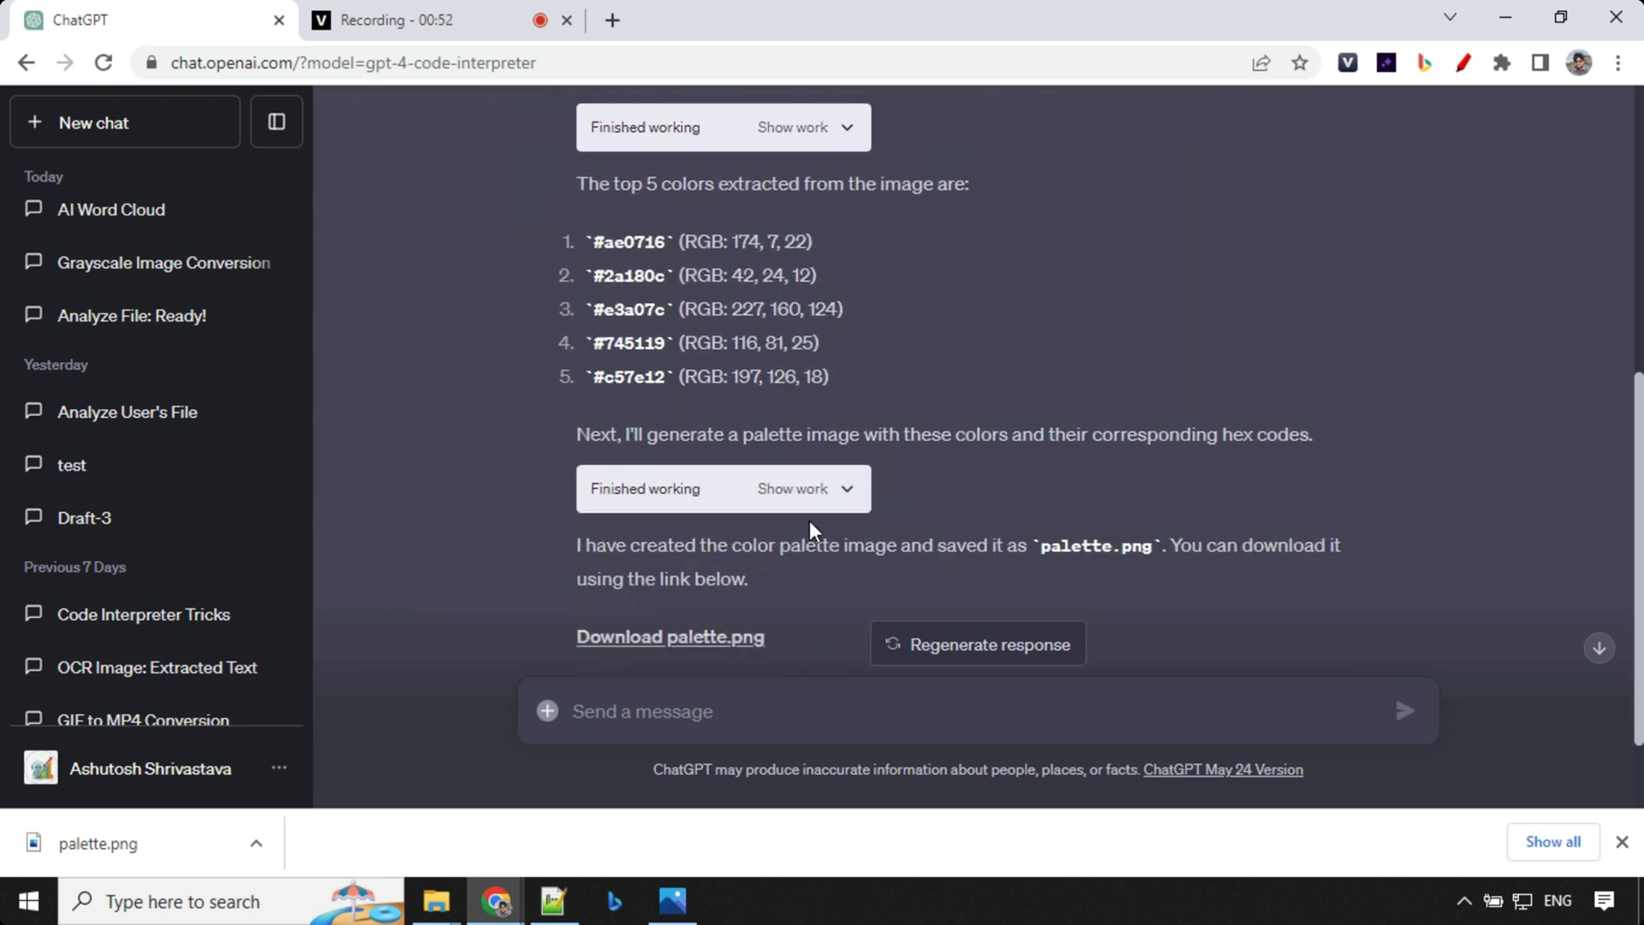
{"action": "scroll", "coordinate": [777, 495], "scroll_direction": "down", "scroll_amount": 1}
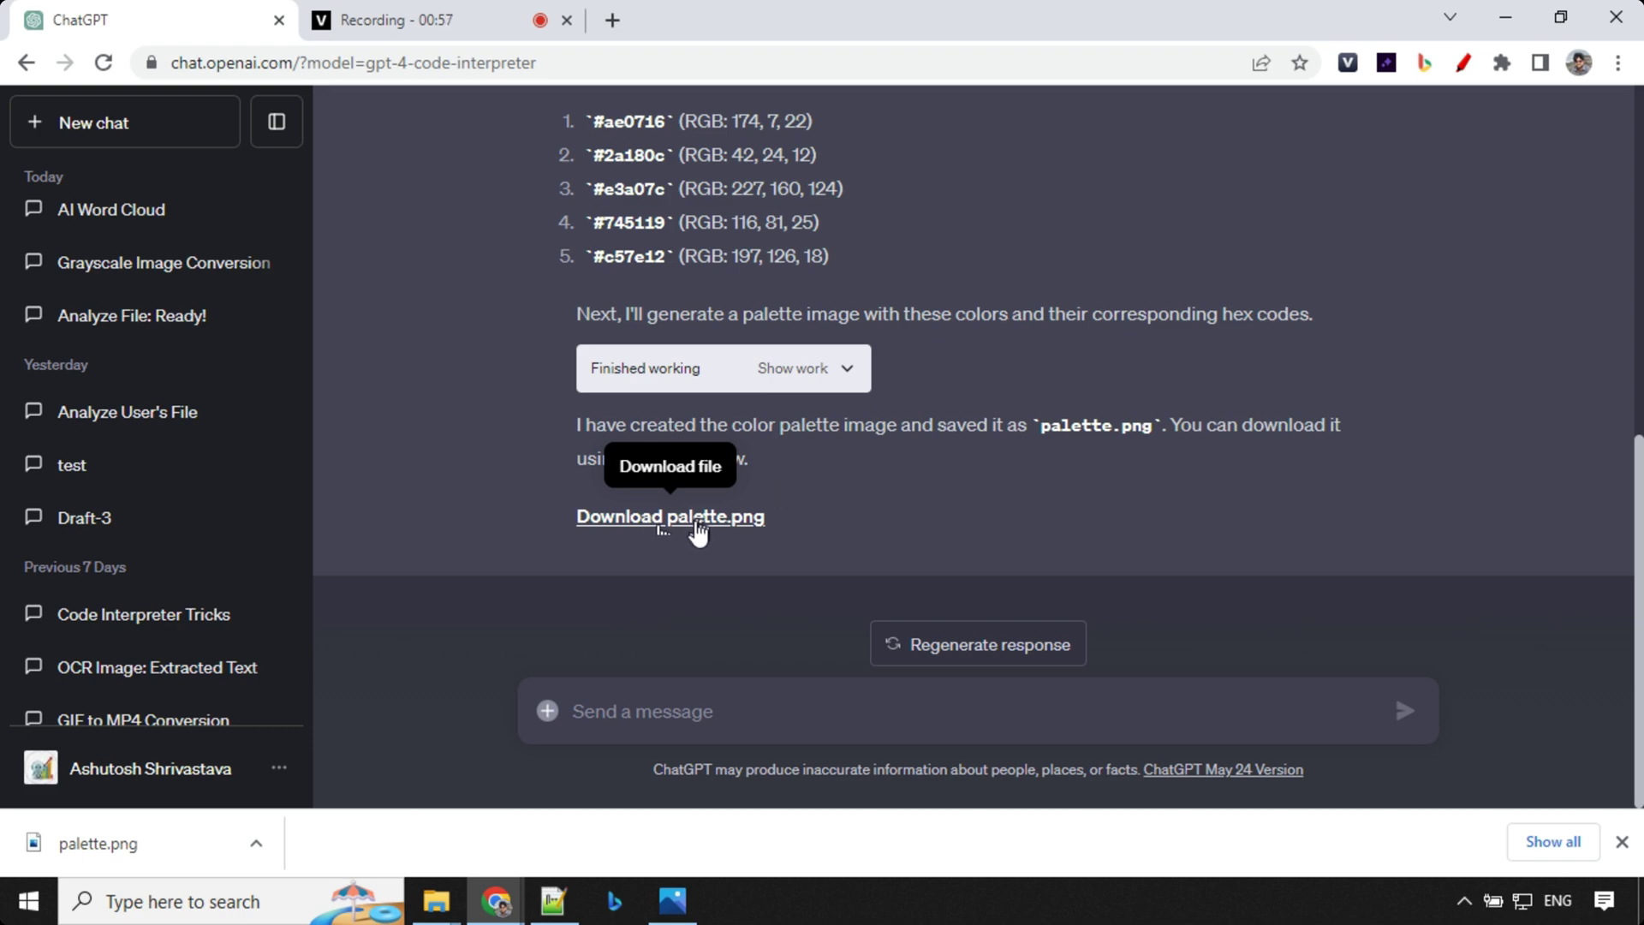
{"action": "left_click", "coordinate": [681, 909]}
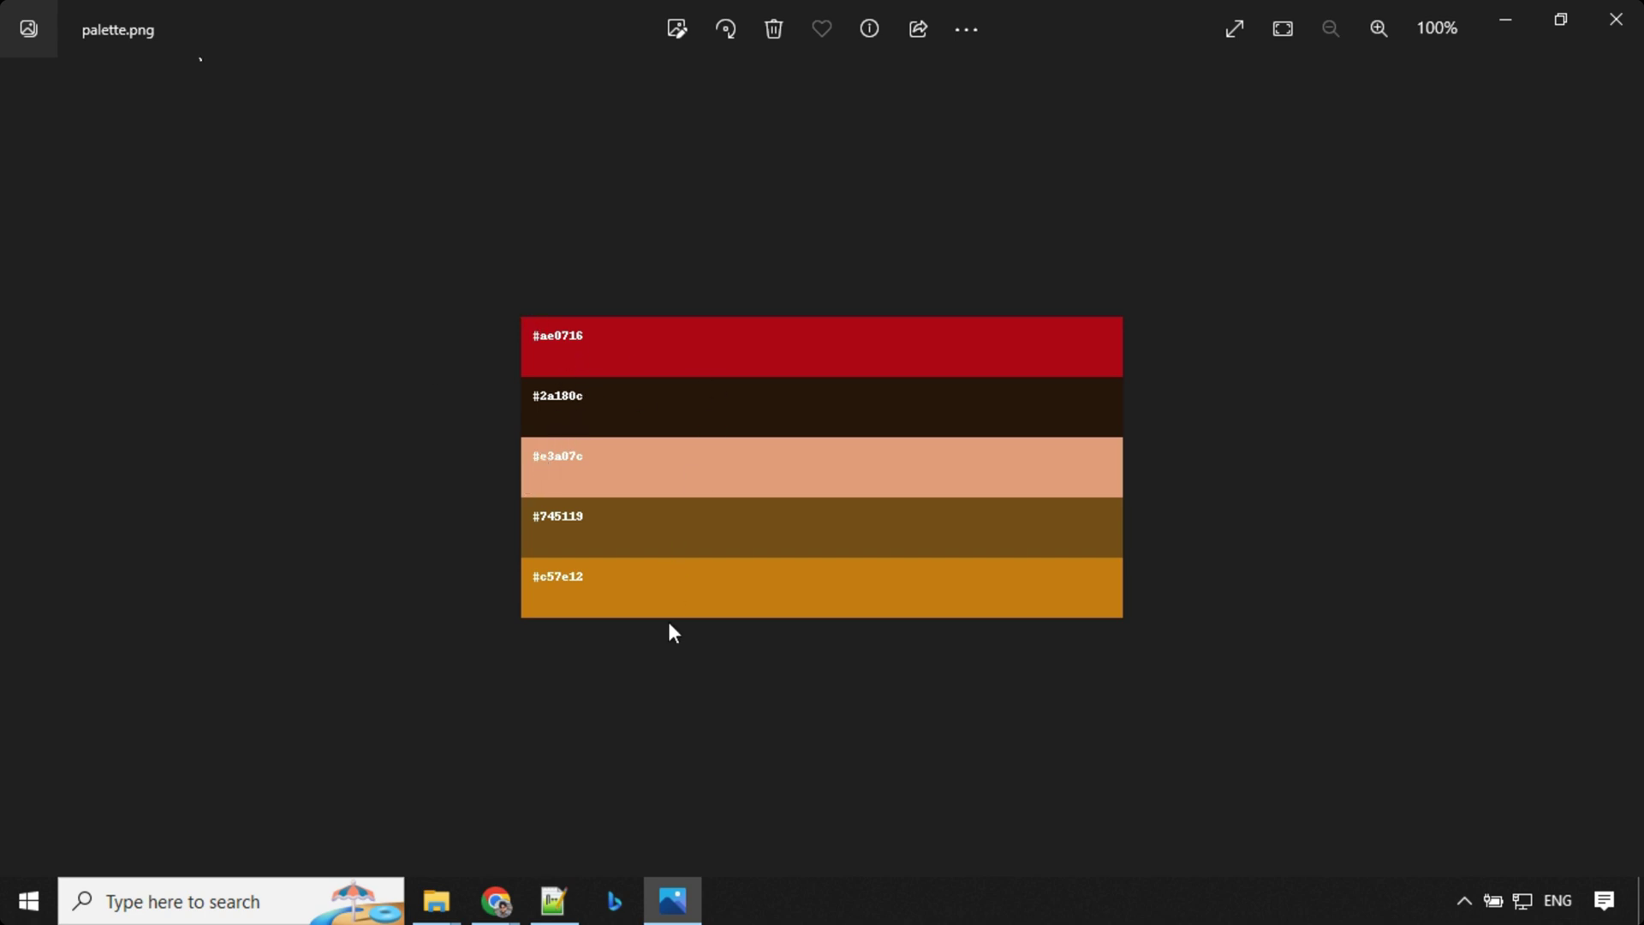
- Switch from the Photos palette view back to ChatGPT in Chrome
{"action": "key", "text": "alt+Tab"}
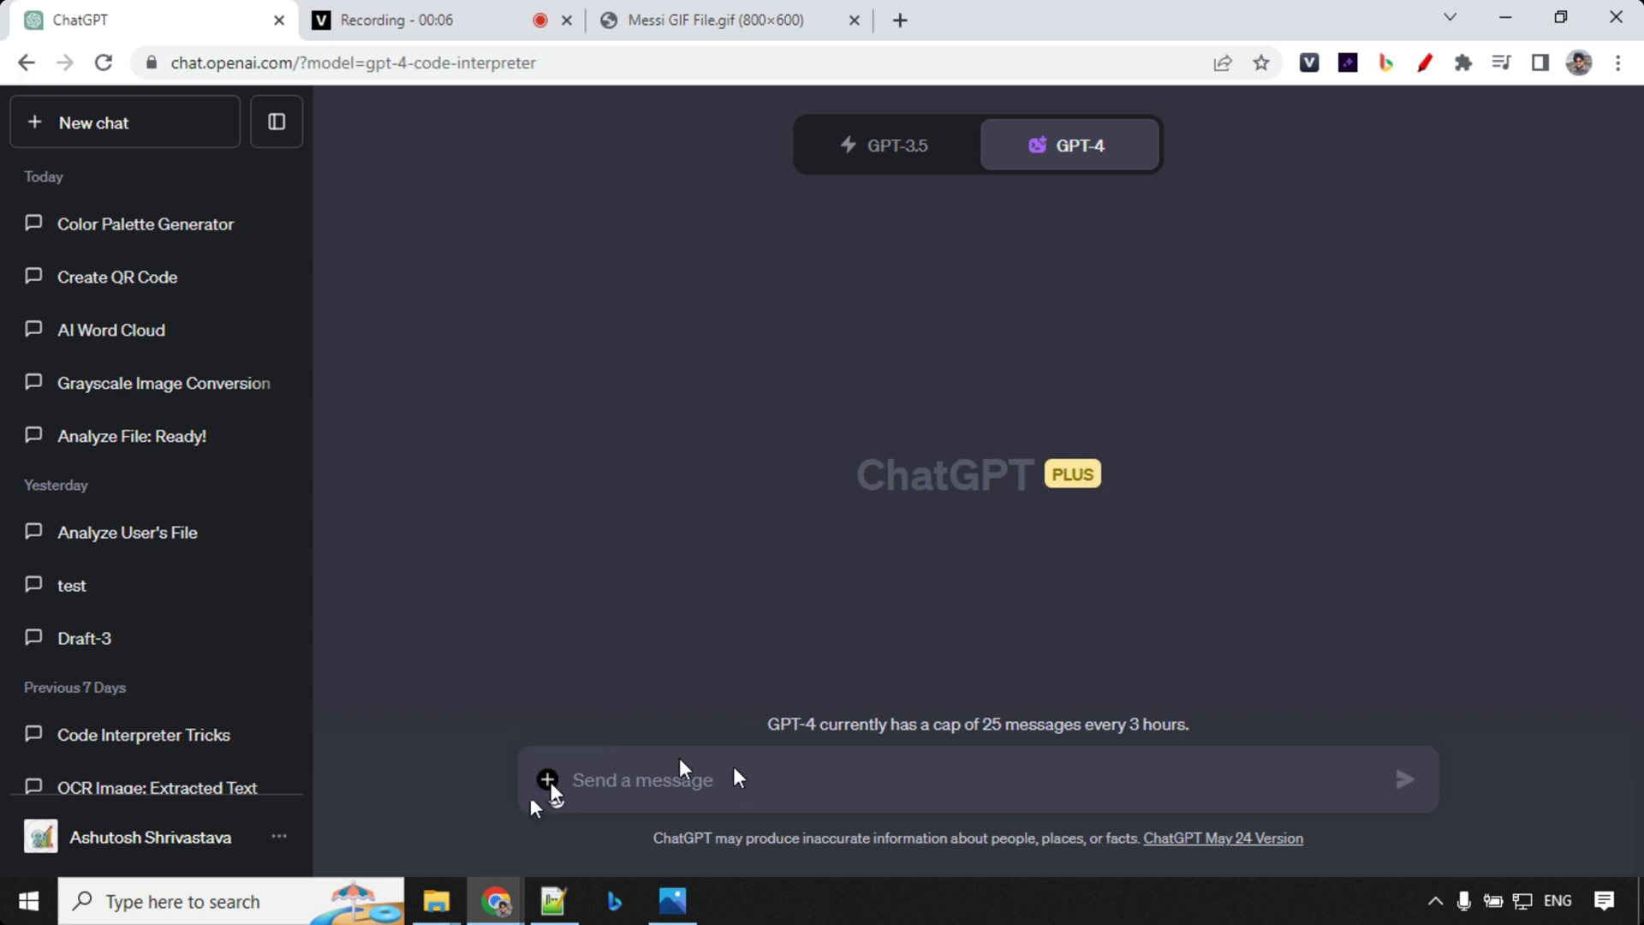
- Attach Messi GIF File and send the request for a 5-second slow zoom-in MP4 with download link
{"action": "left_click", "coordinate": [548, 781]}
{"action": "left_click", "coordinate": [932, 257]}
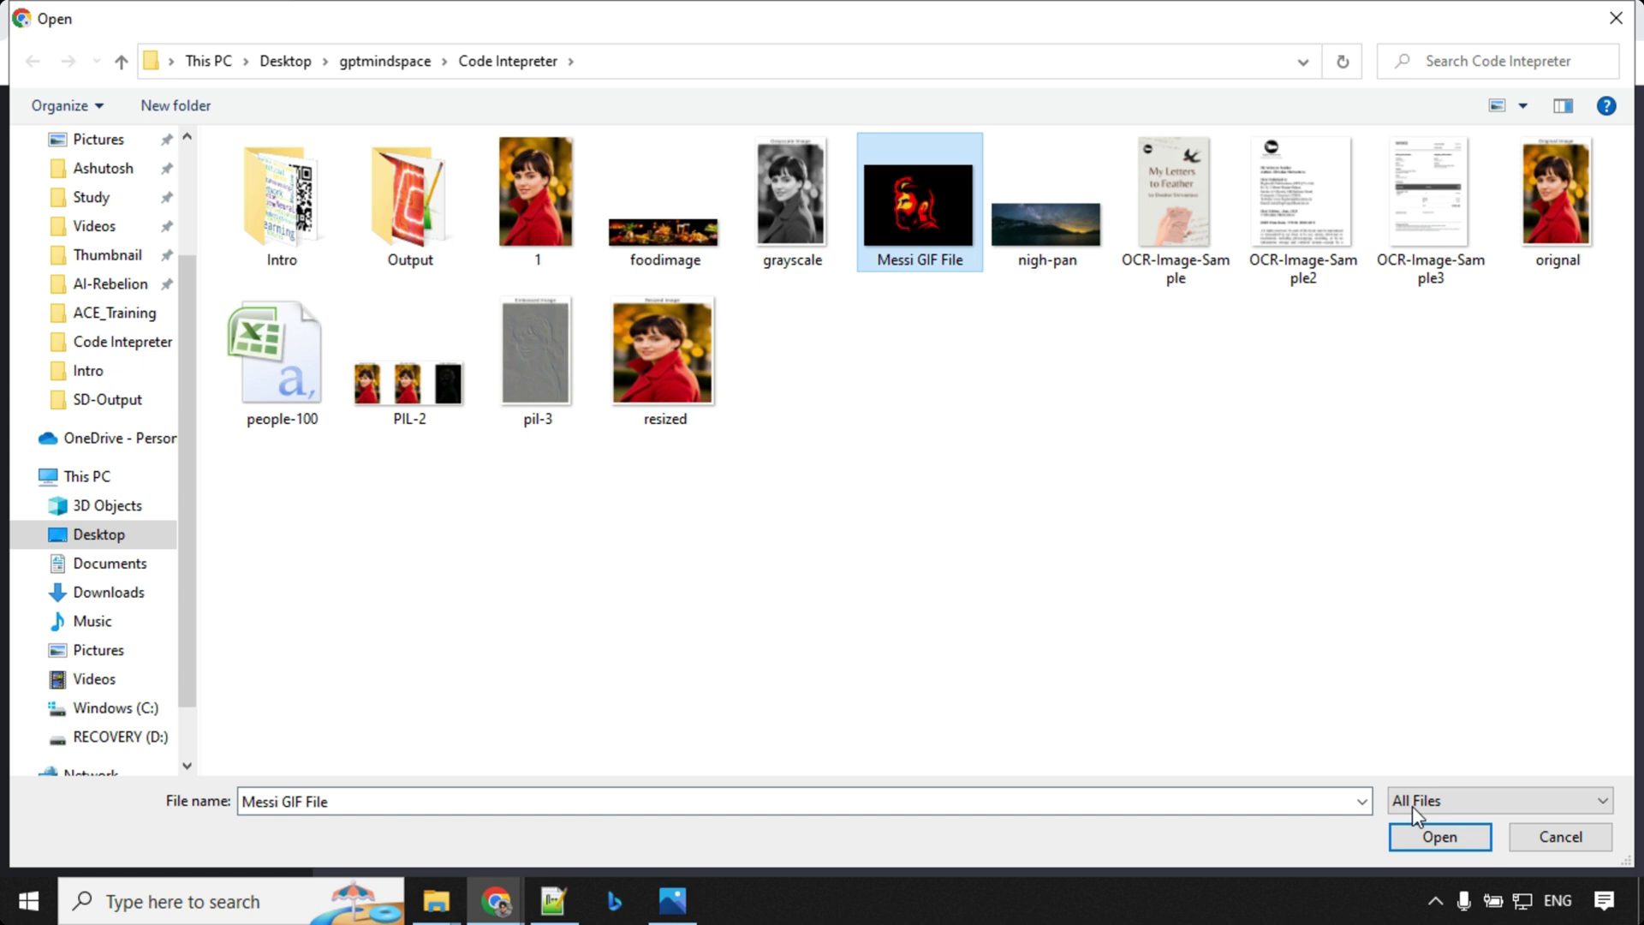
{"action": "left_click", "coordinate": [1448, 845]}
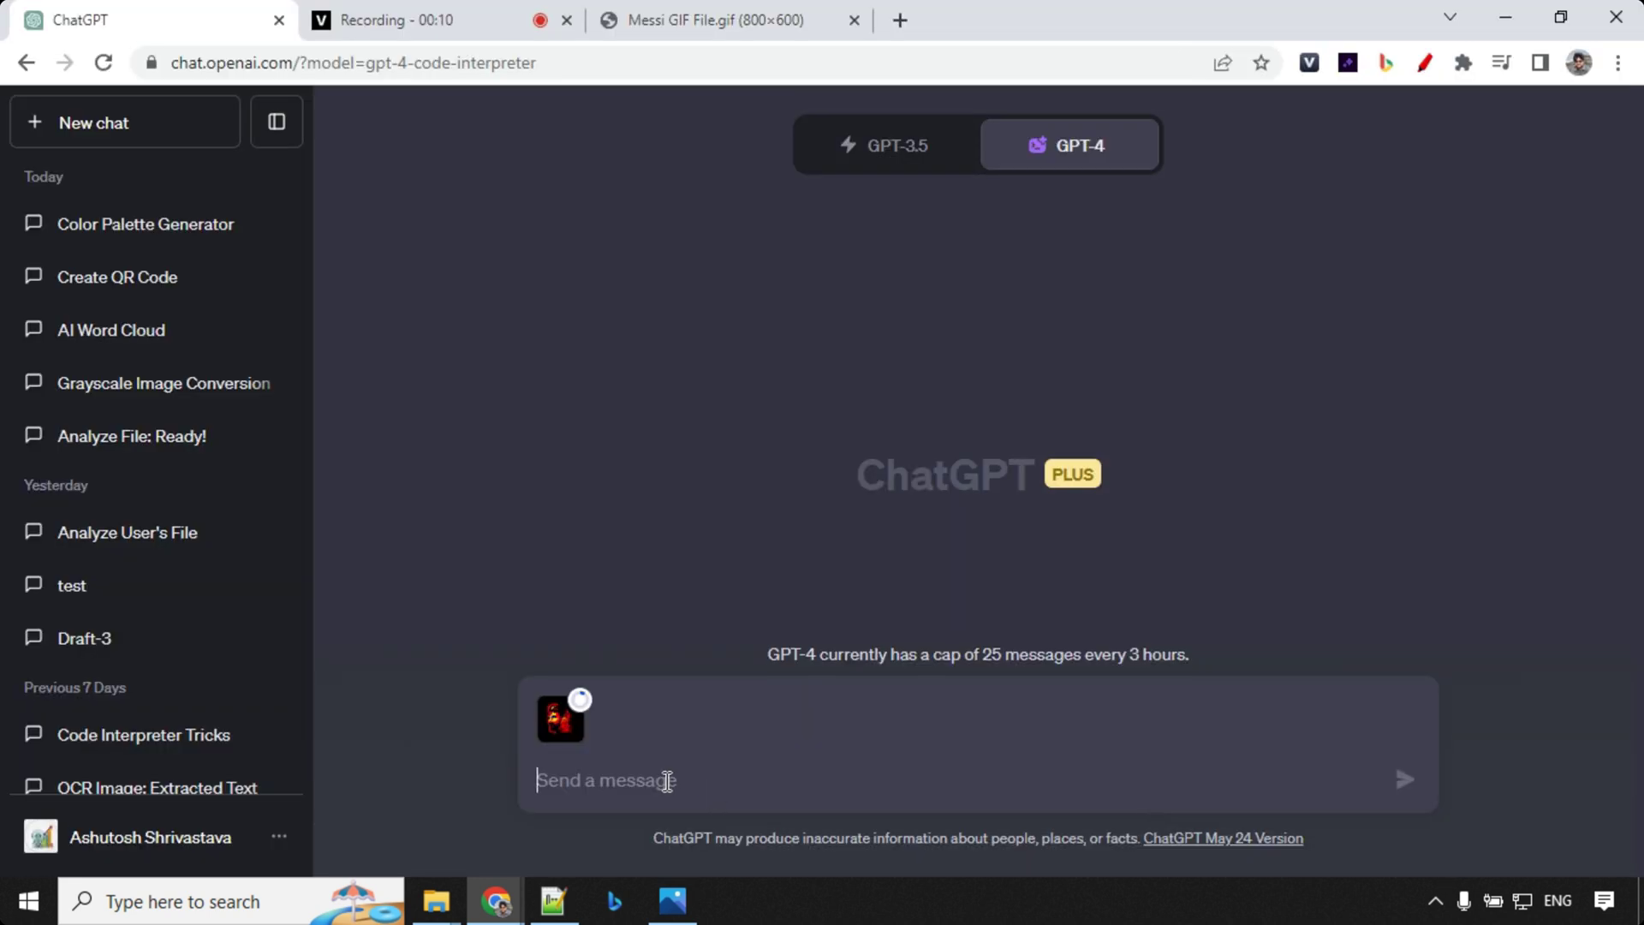
{"action": "type", "text": "convert that gif to 5s mp4 video with slow zoom-in effect and give me link to download file"}
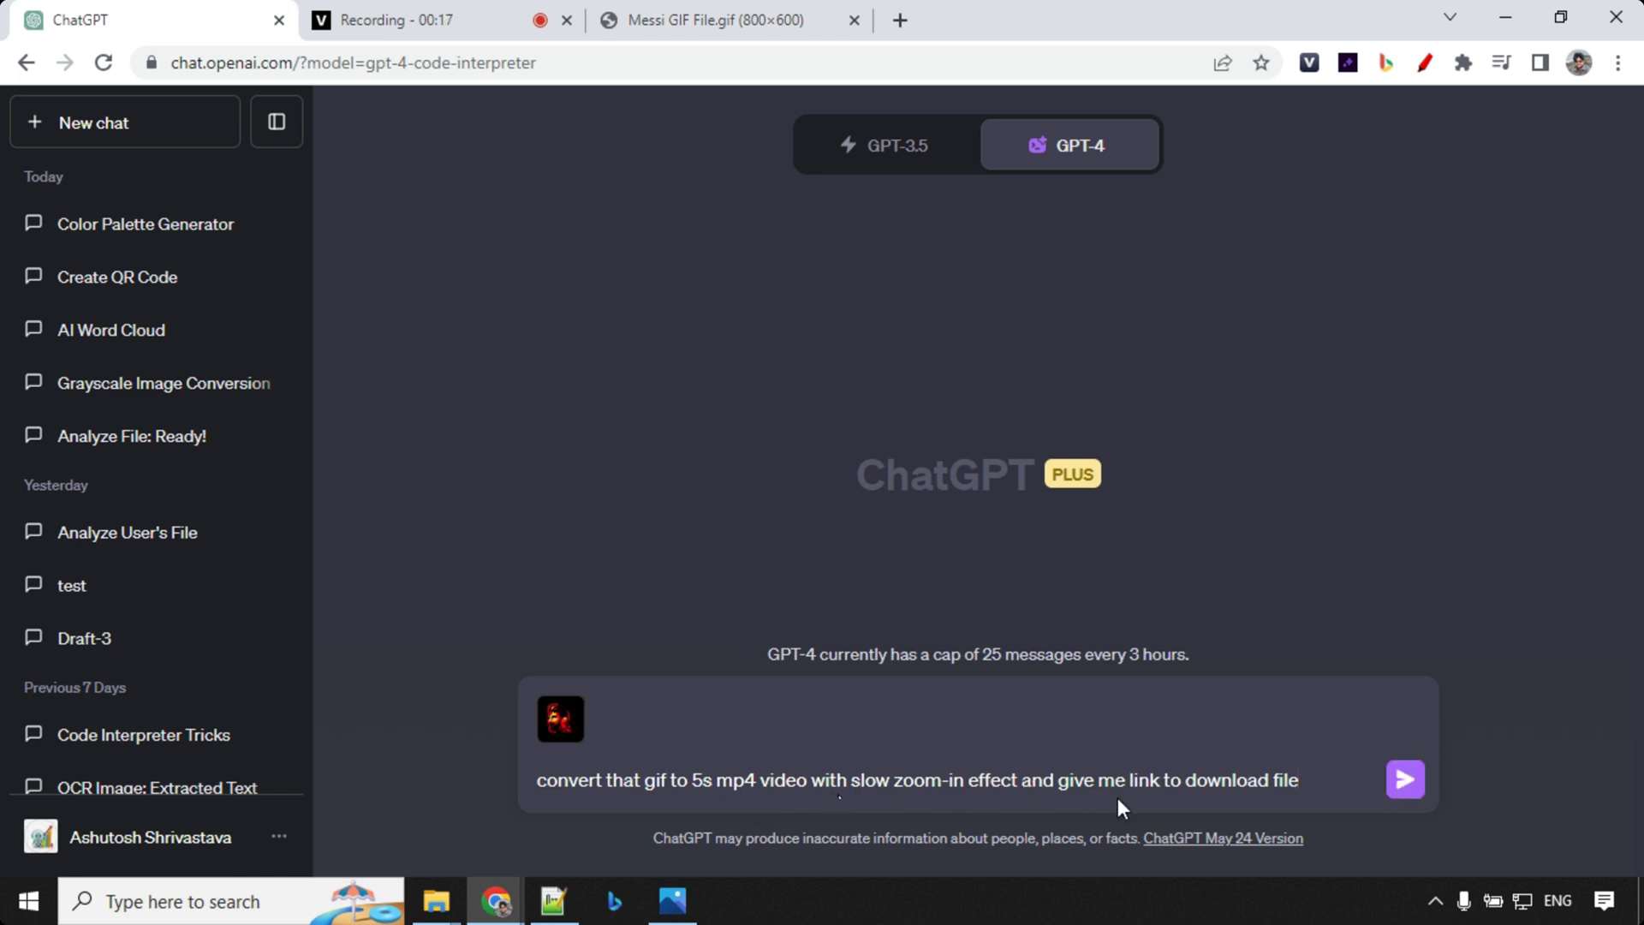
{"action": "left_click", "coordinate": [1413, 790]}
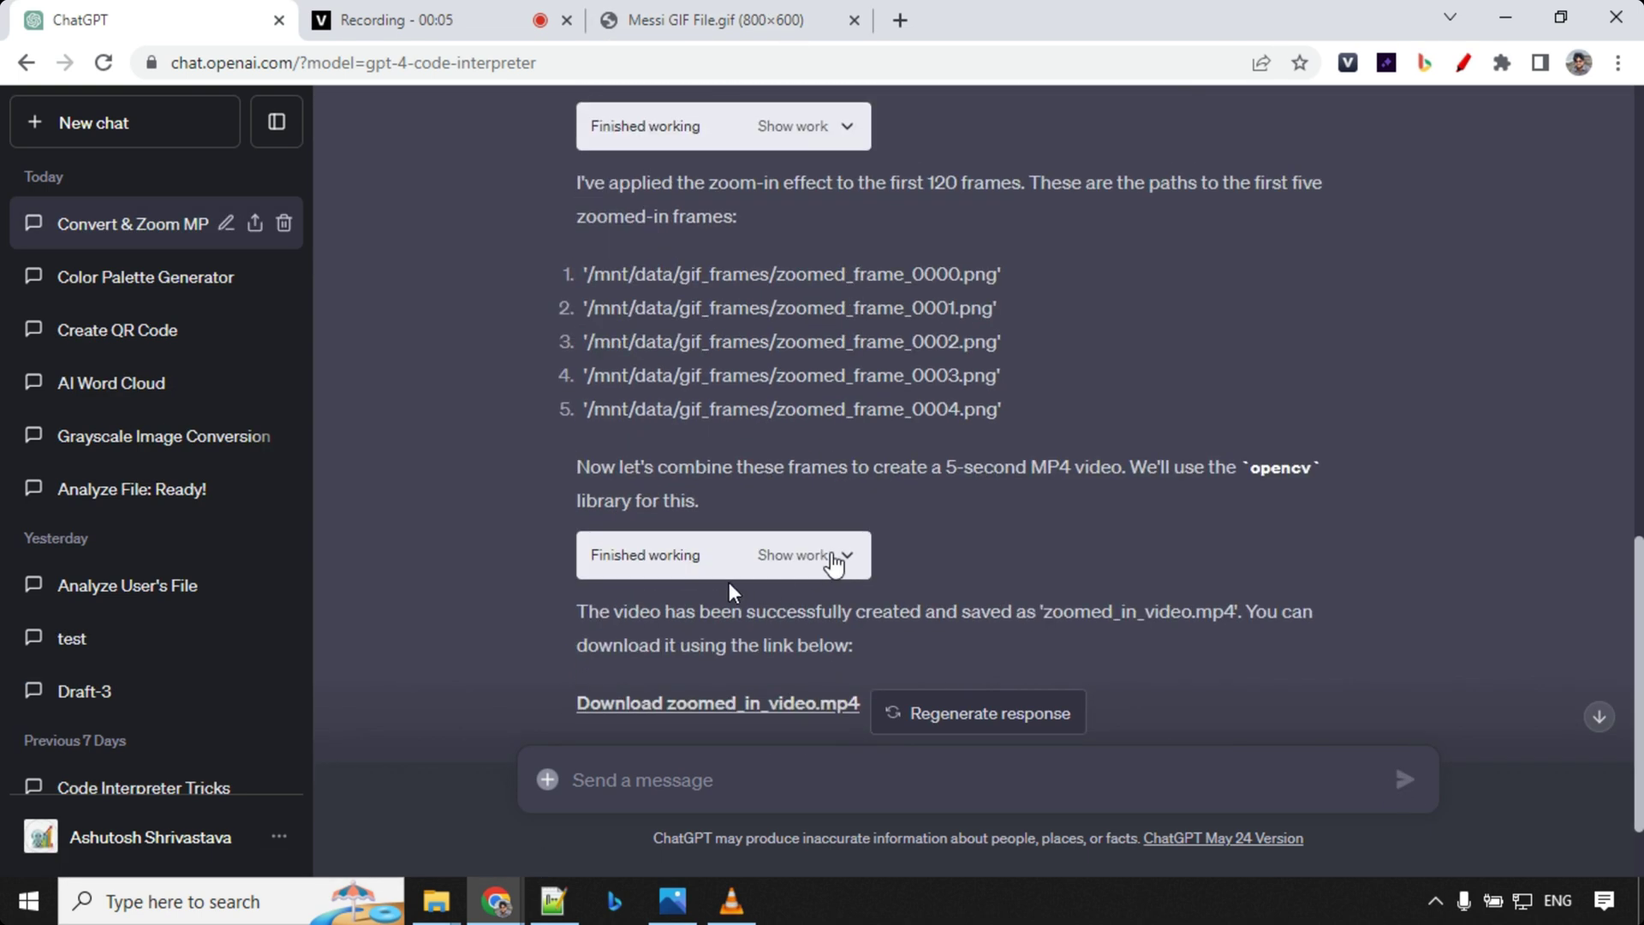
- Play the 5-second zoomed_in_video.mp4 in VLC, then bring Chrome back to the front
{"action": "scroll", "coordinate": [771, 608], "scroll_direction": "down", "scroll_amount": 2}
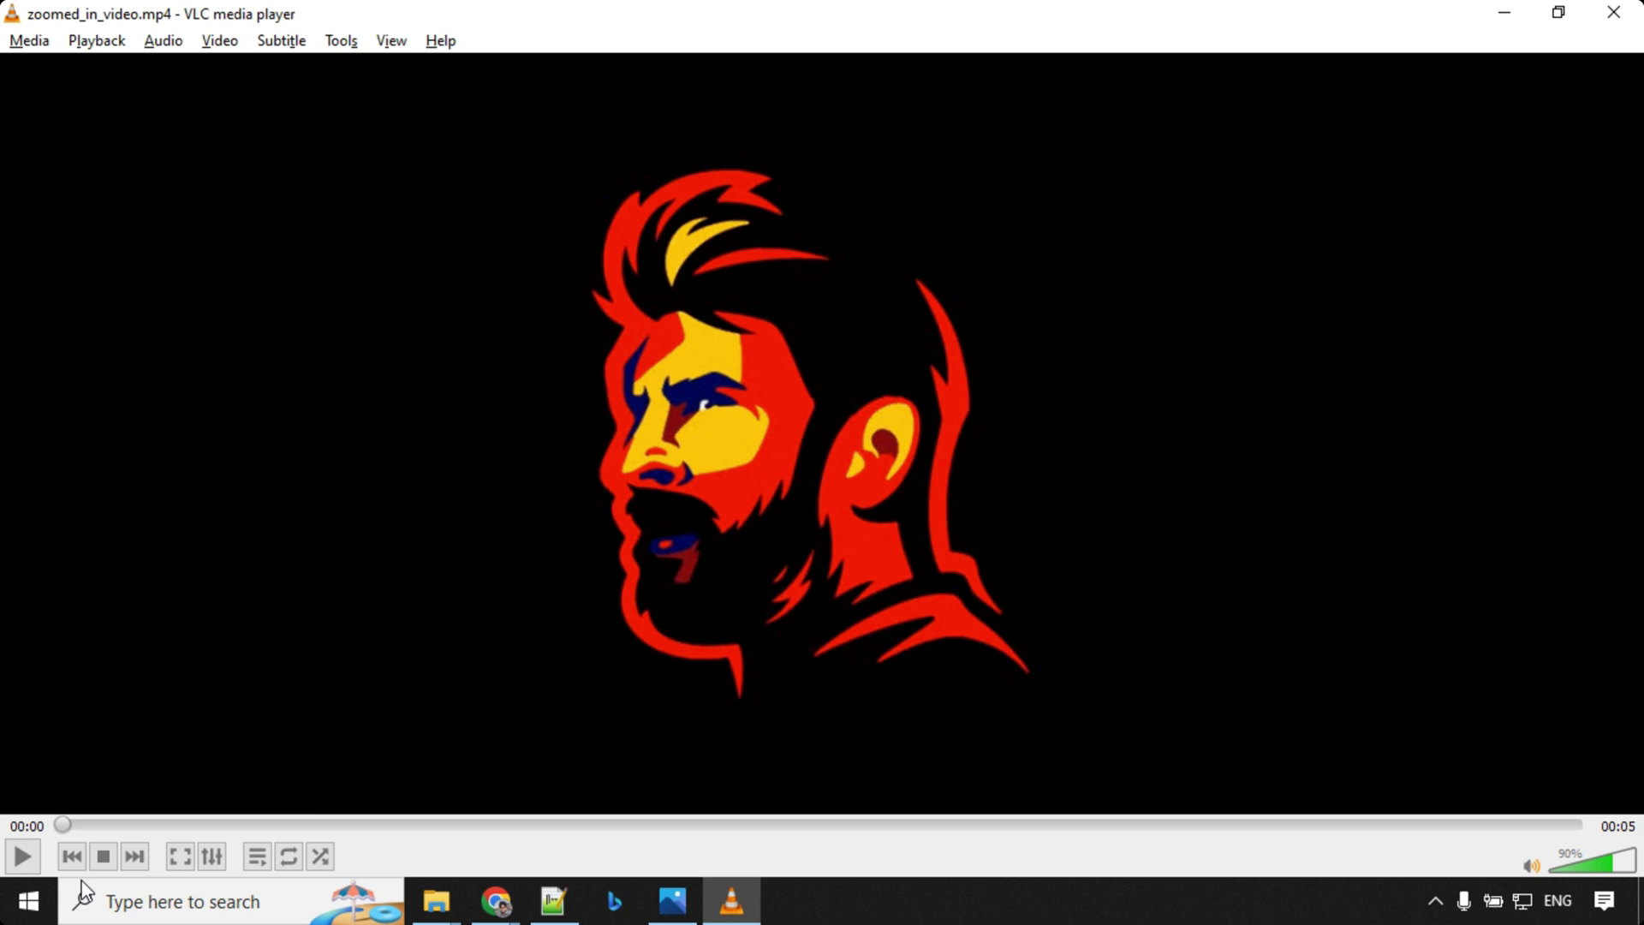
{"action": "left_click", "coordinate": [23, 856]}
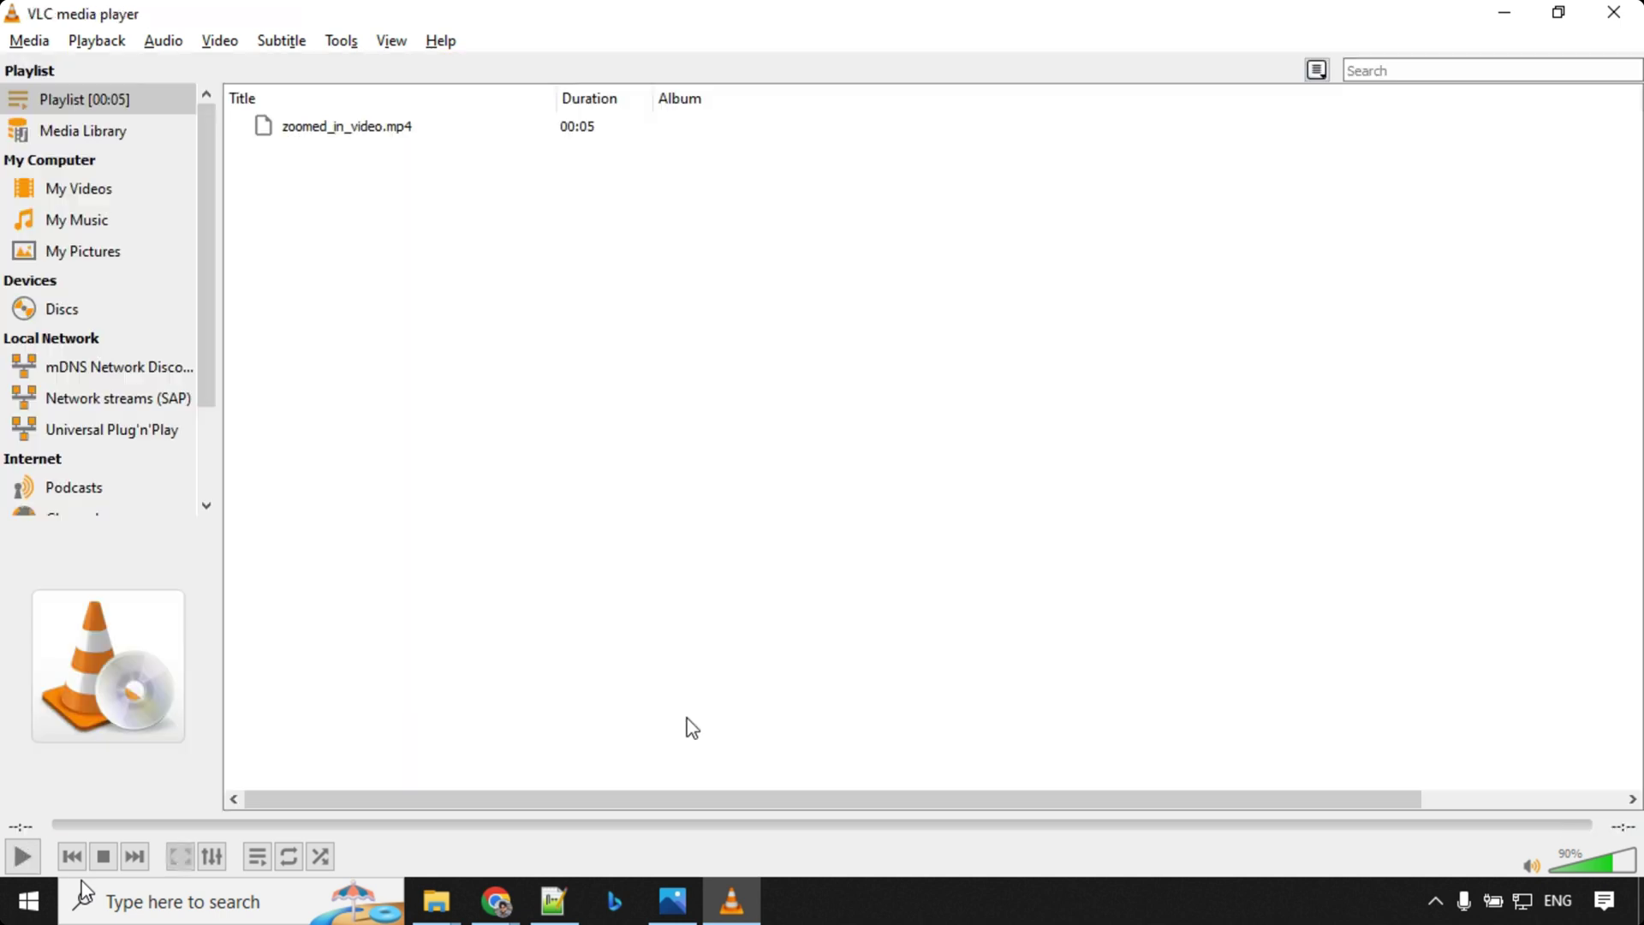
{"action": "left_click", "coordinate": [496, 909]}
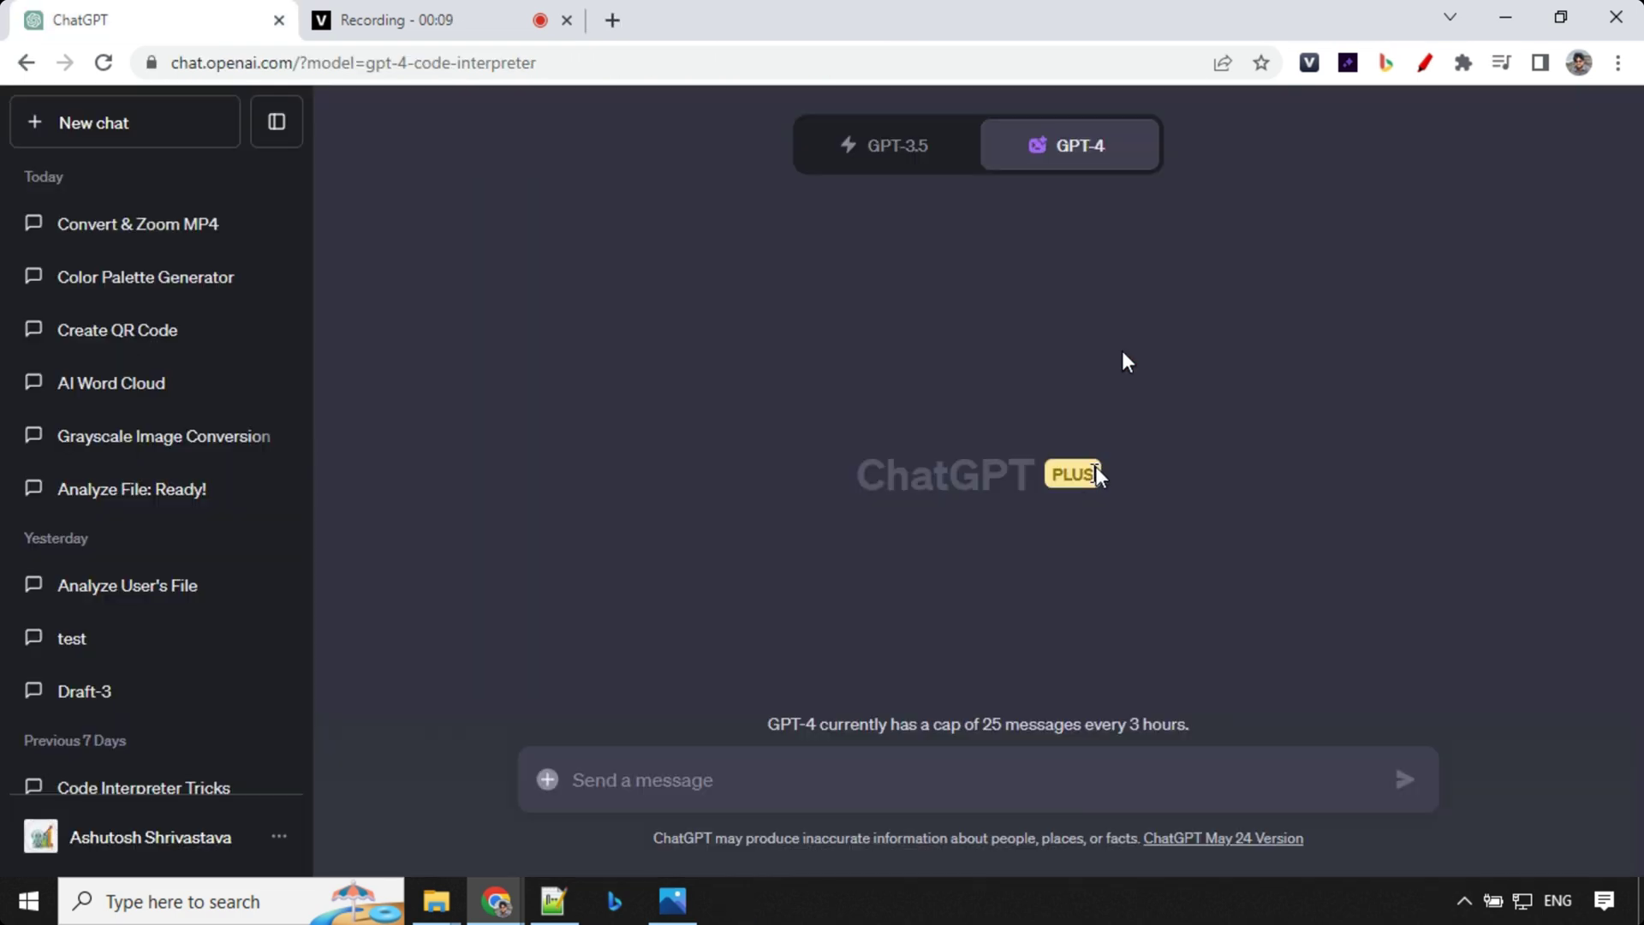
- Attach OCR-Image-Sample3 and send the prompt to extract its text into ocr_output.txt
{"action": "left_click", "coordinate": [549, 780]}
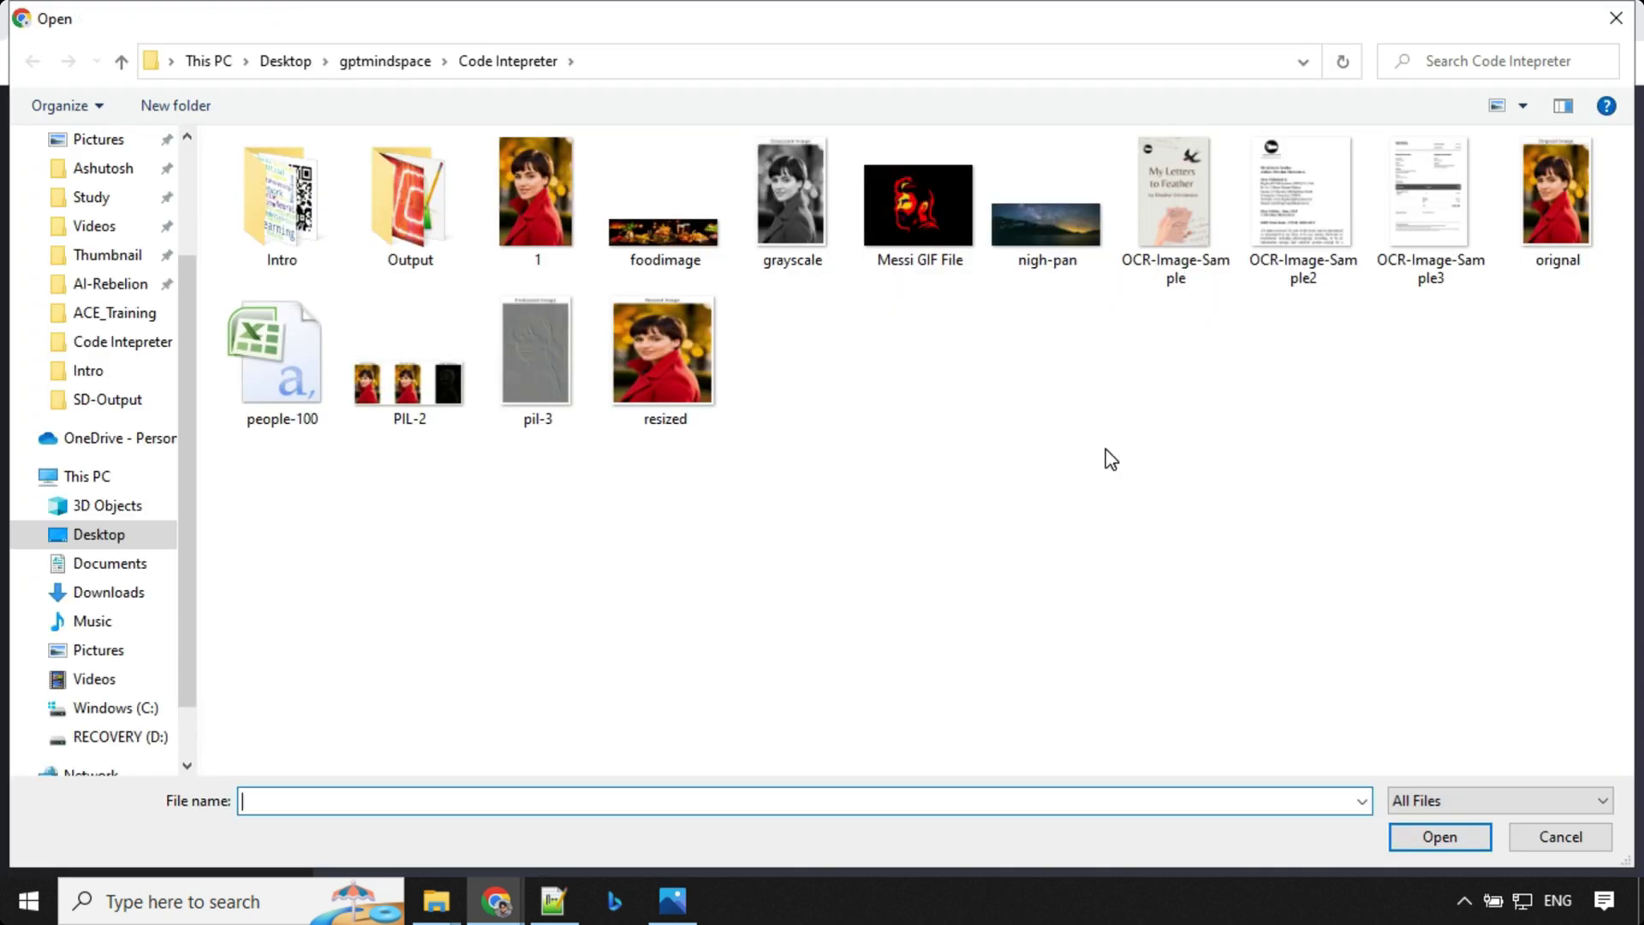
{"action": "left_click", "coordinate": [1415, 229]}
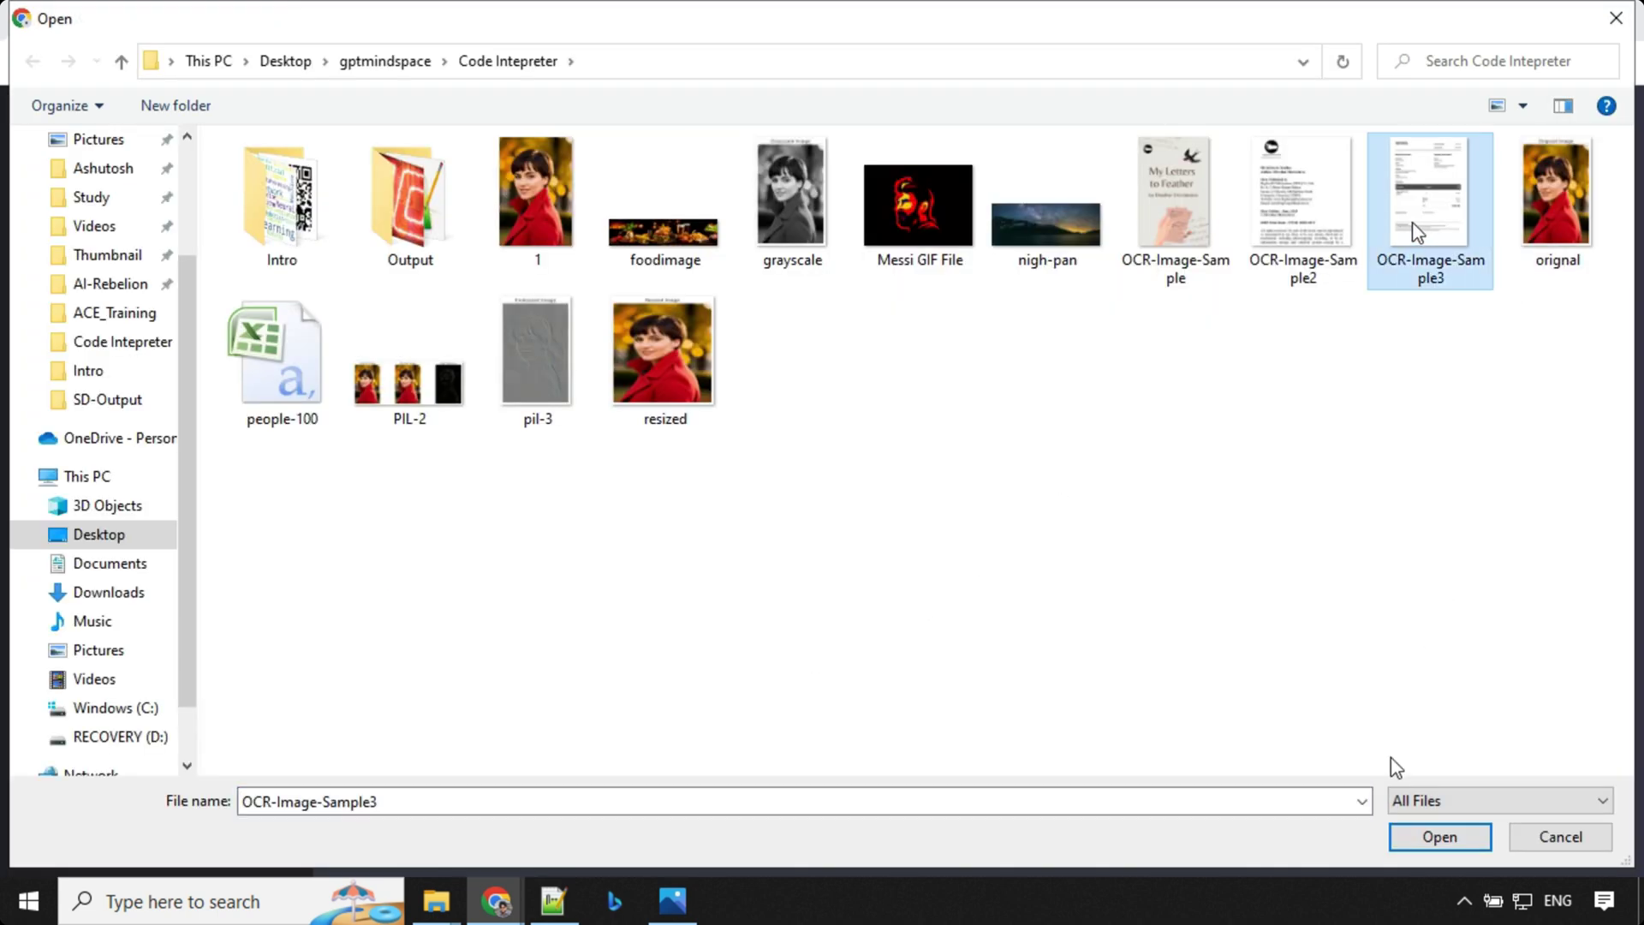
{"action": "left_click", "coordinate": [1419, 841]}
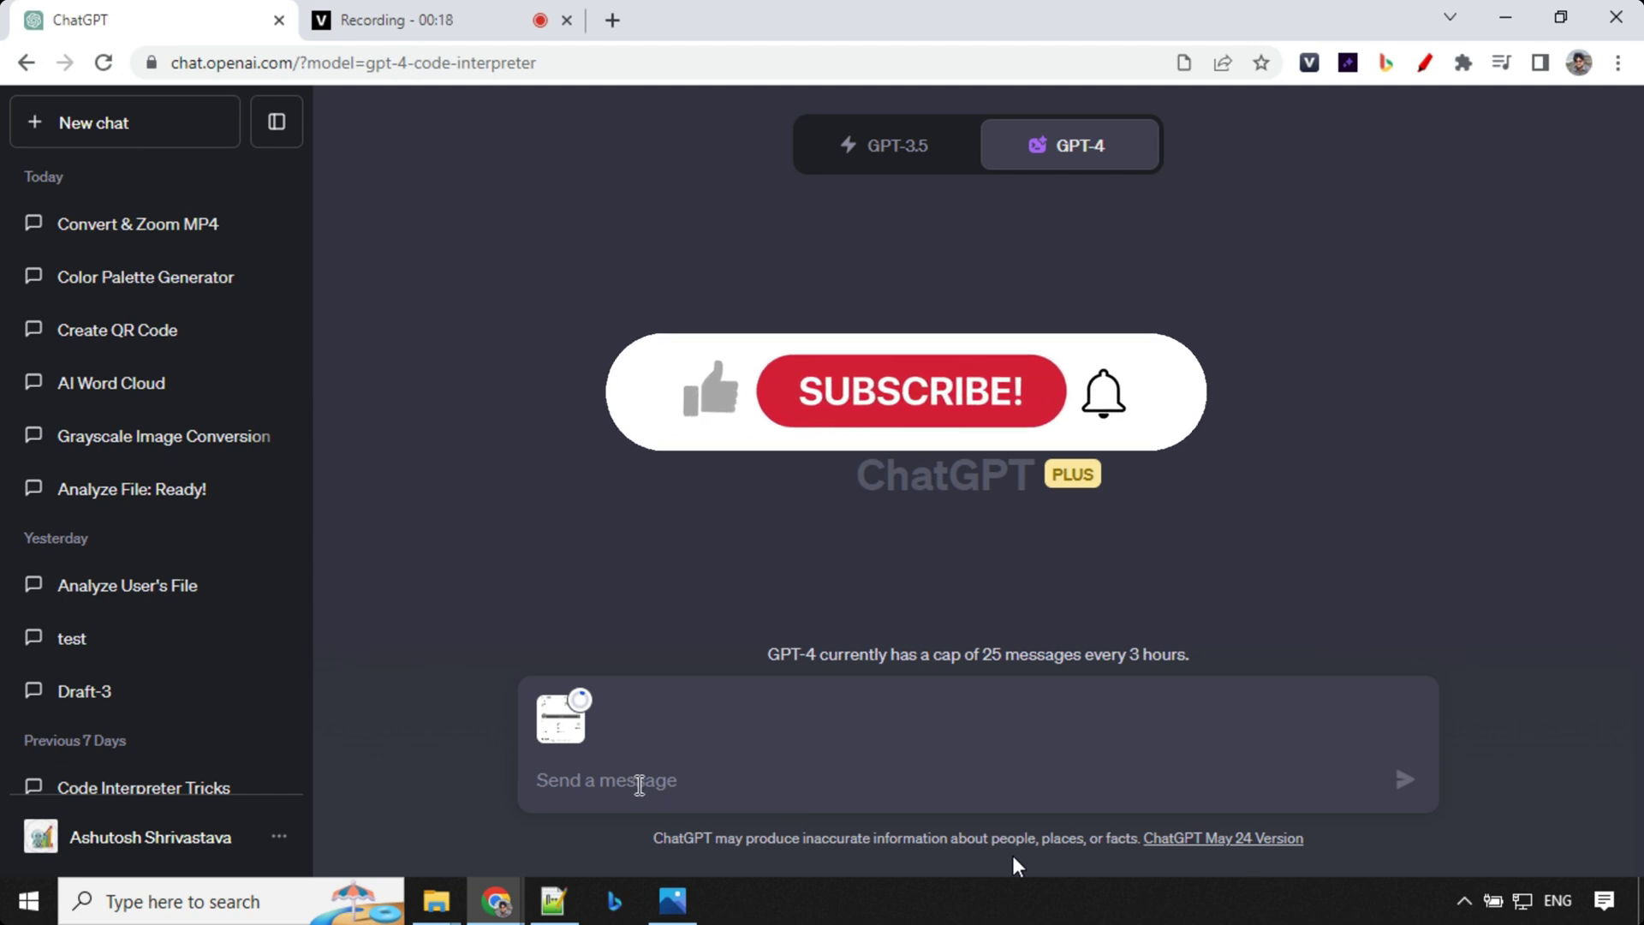
{"action": "type", "text": "OCR this image and give me the value in text file."}
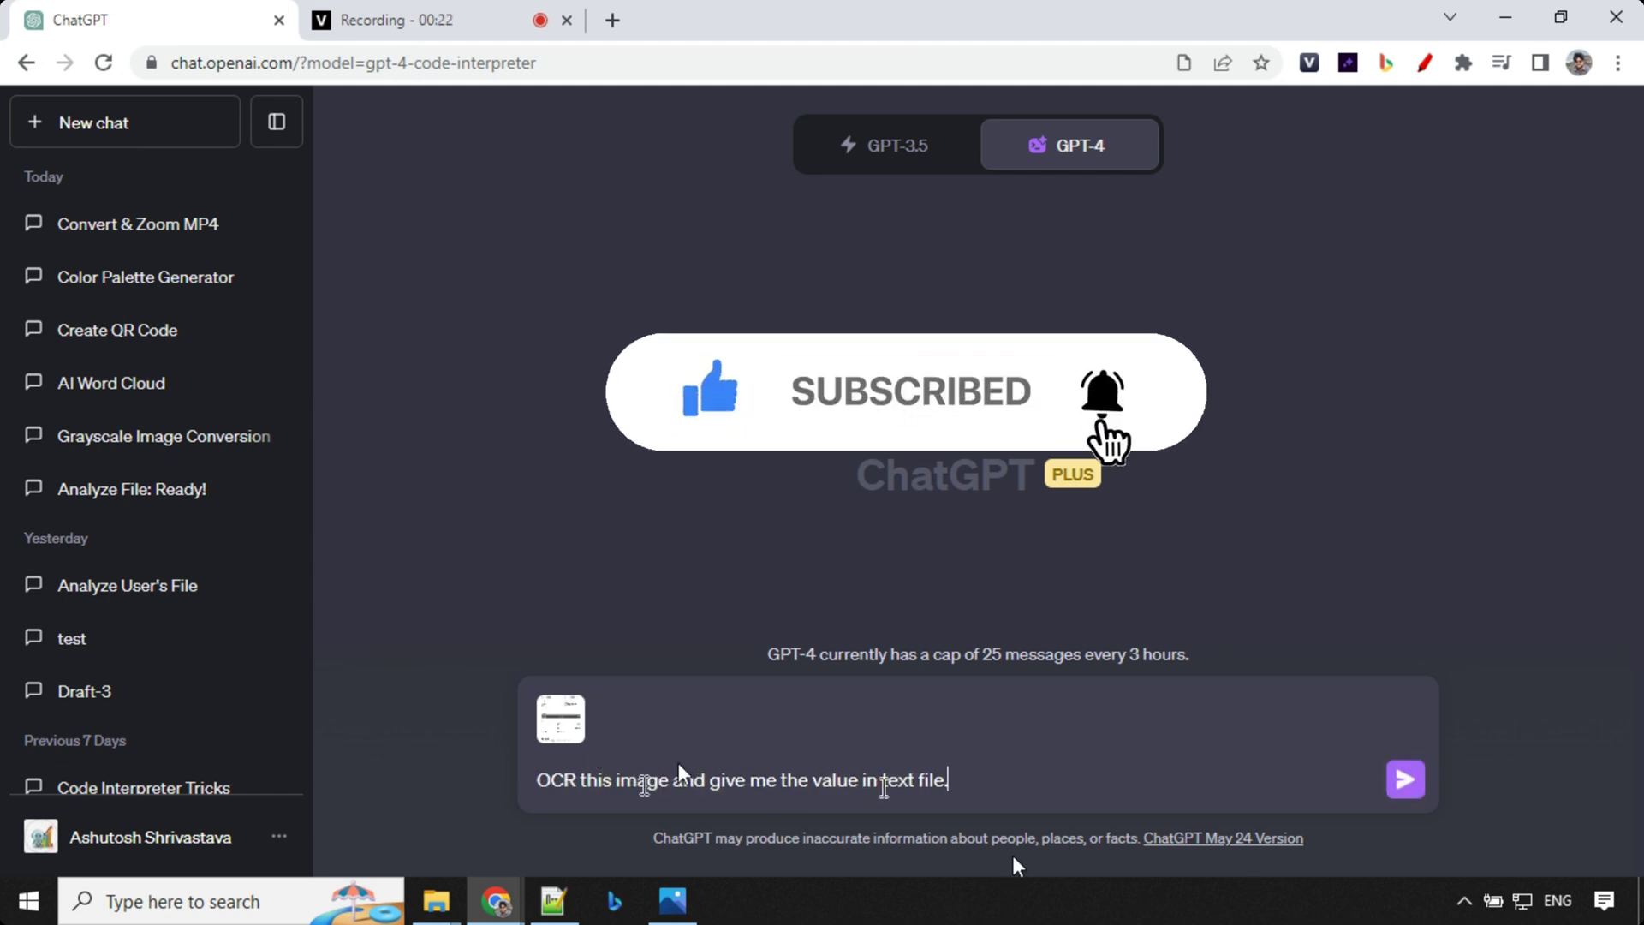
{"action": "key", "text": "Return"}
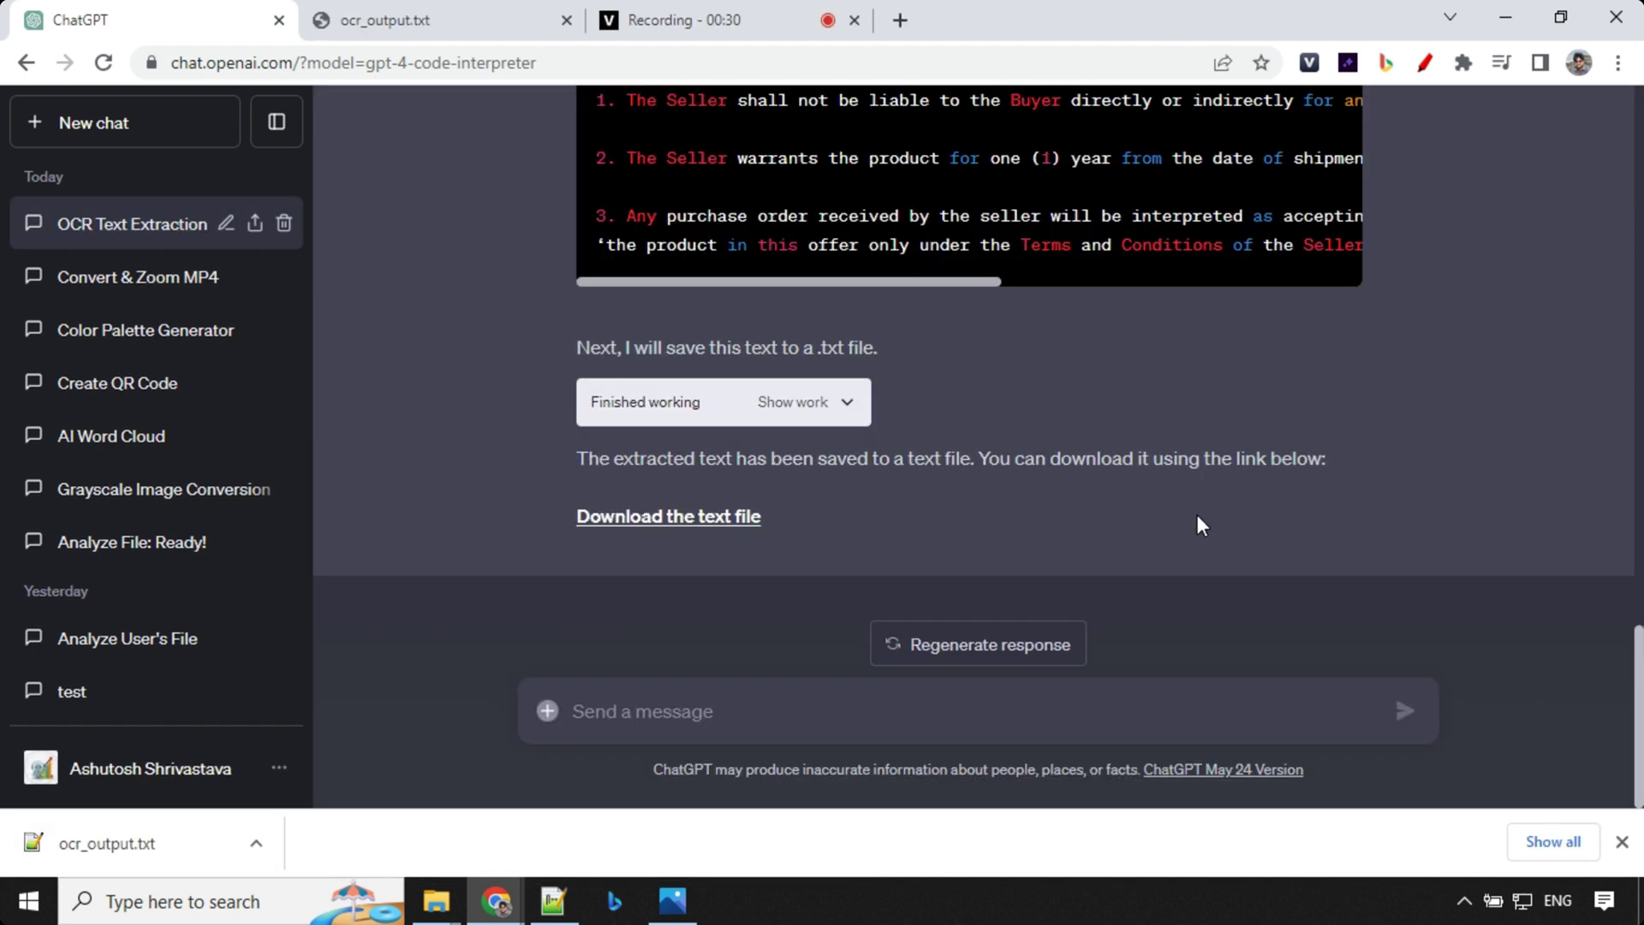
- Scroll through the extracted invoice text from the INVOICE heading to the seller terms
{"action": "scroll", "coordinate": [1173, 469], "scroll_direction": "up", "scroll_amount": 10}
{"action": "scroll", "coordinate": [1172, 462], "scroll_direction": "up", "scroll_amount": 7}
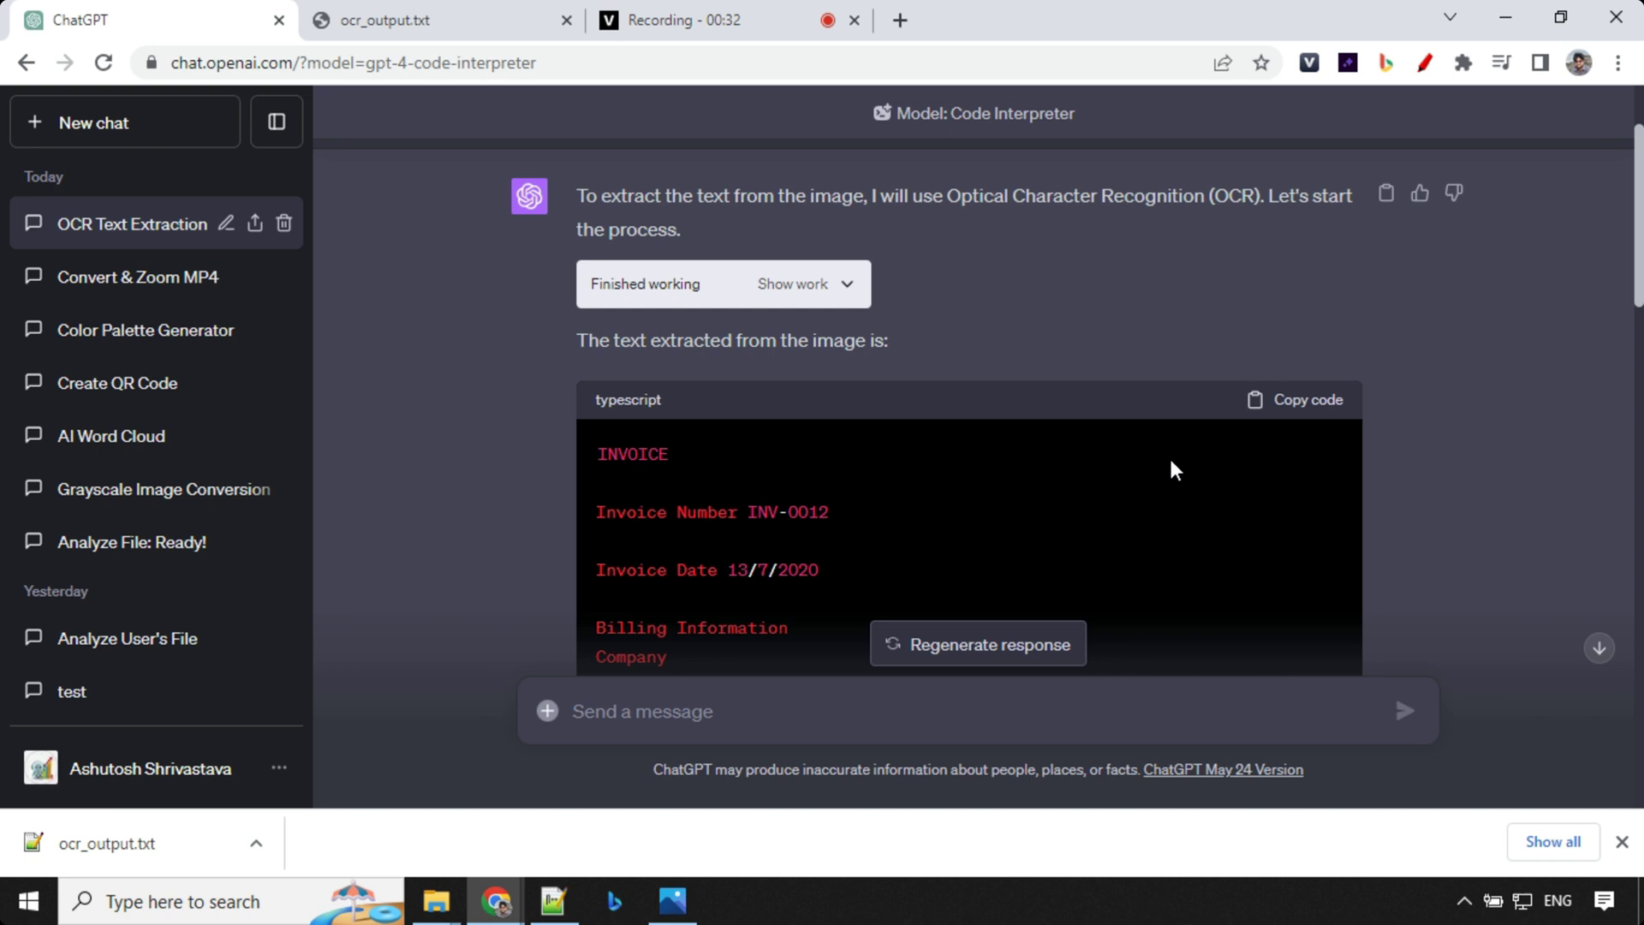
{"action": "scroll", "coordinate": [1170, 459], "scroll_direction": "down", "scroll_amount": 15}
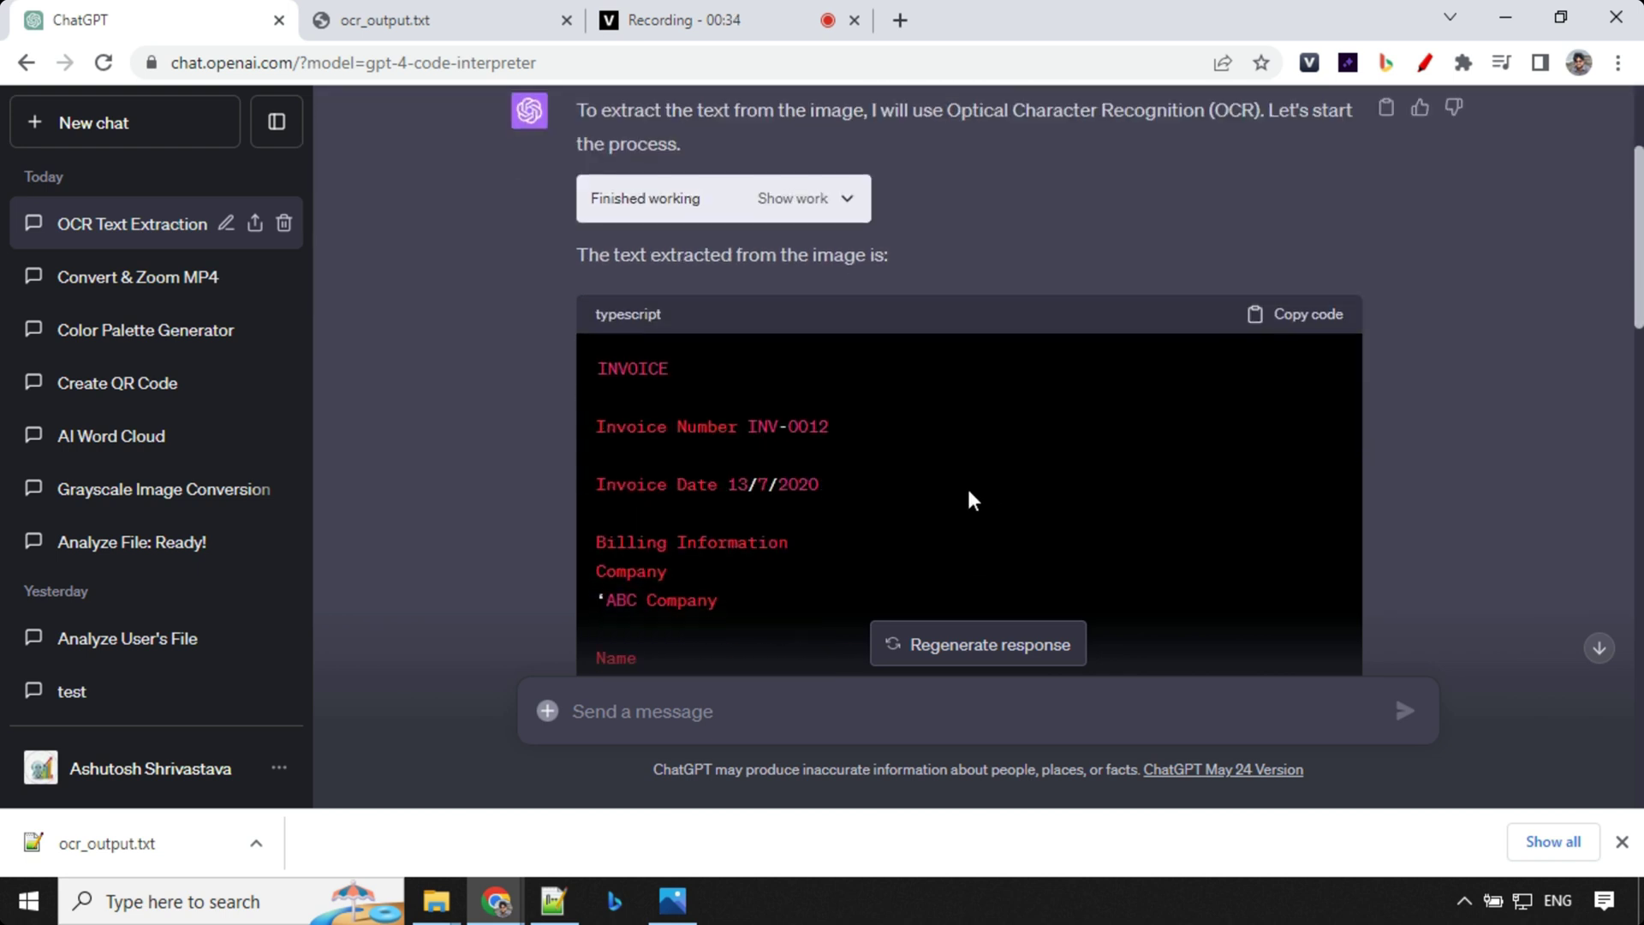
{"action": "scroll", "coordinate": [759, 615], "scroll_direction": "down", "scroll_amount": 2}
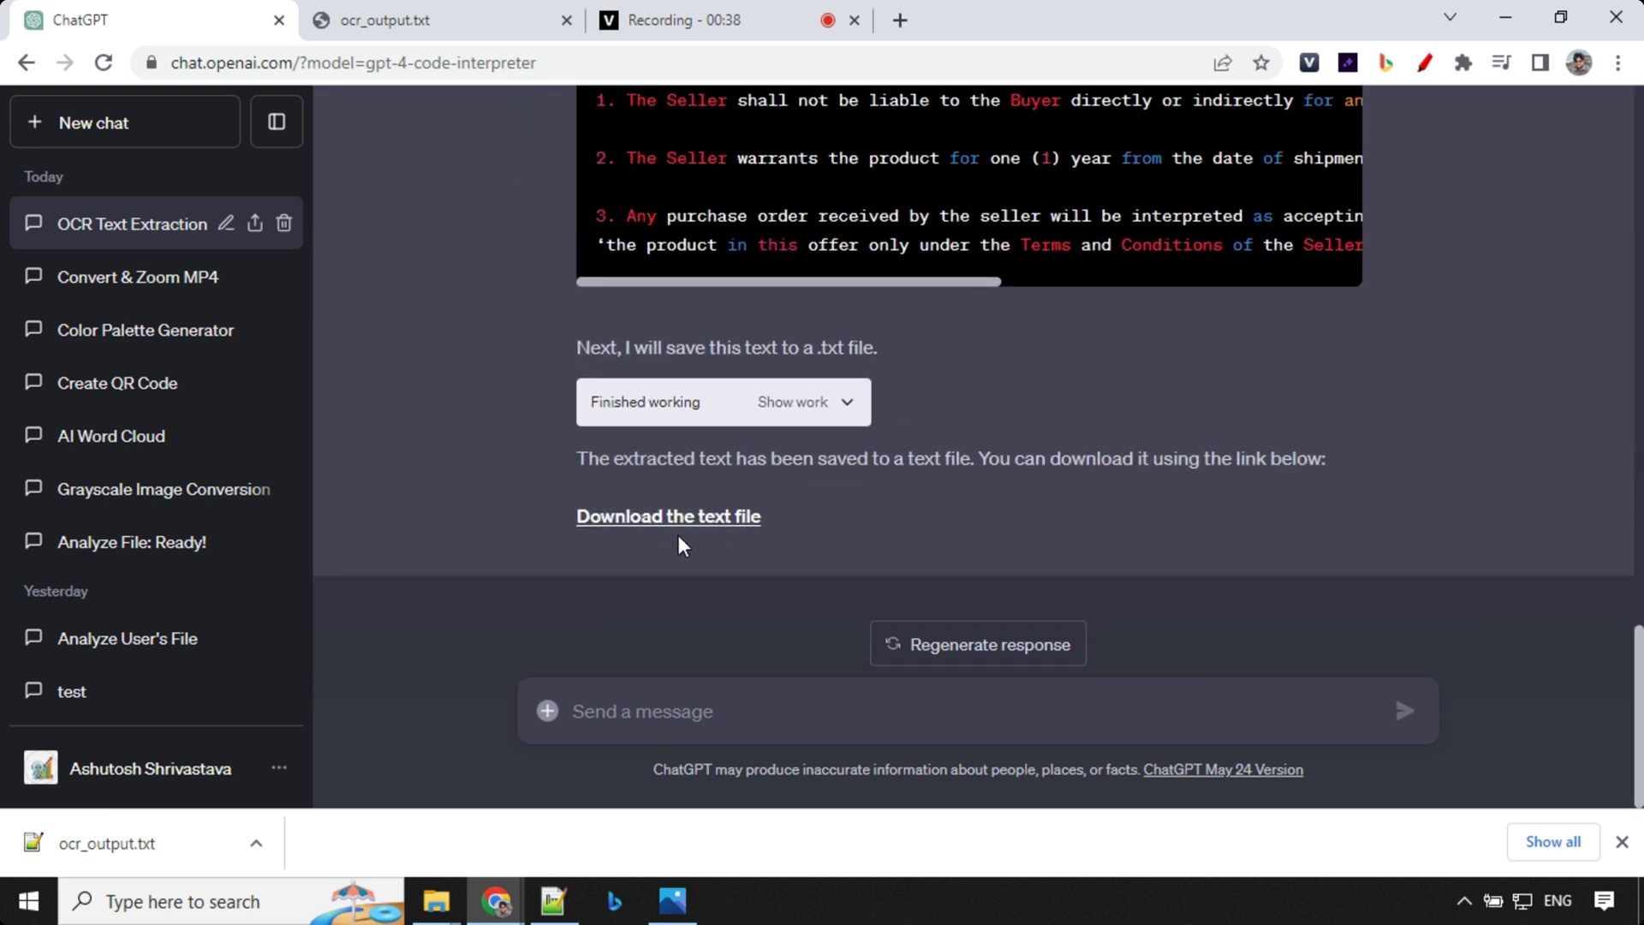
{"action": "left_click", "coordinate": [462, 20]}
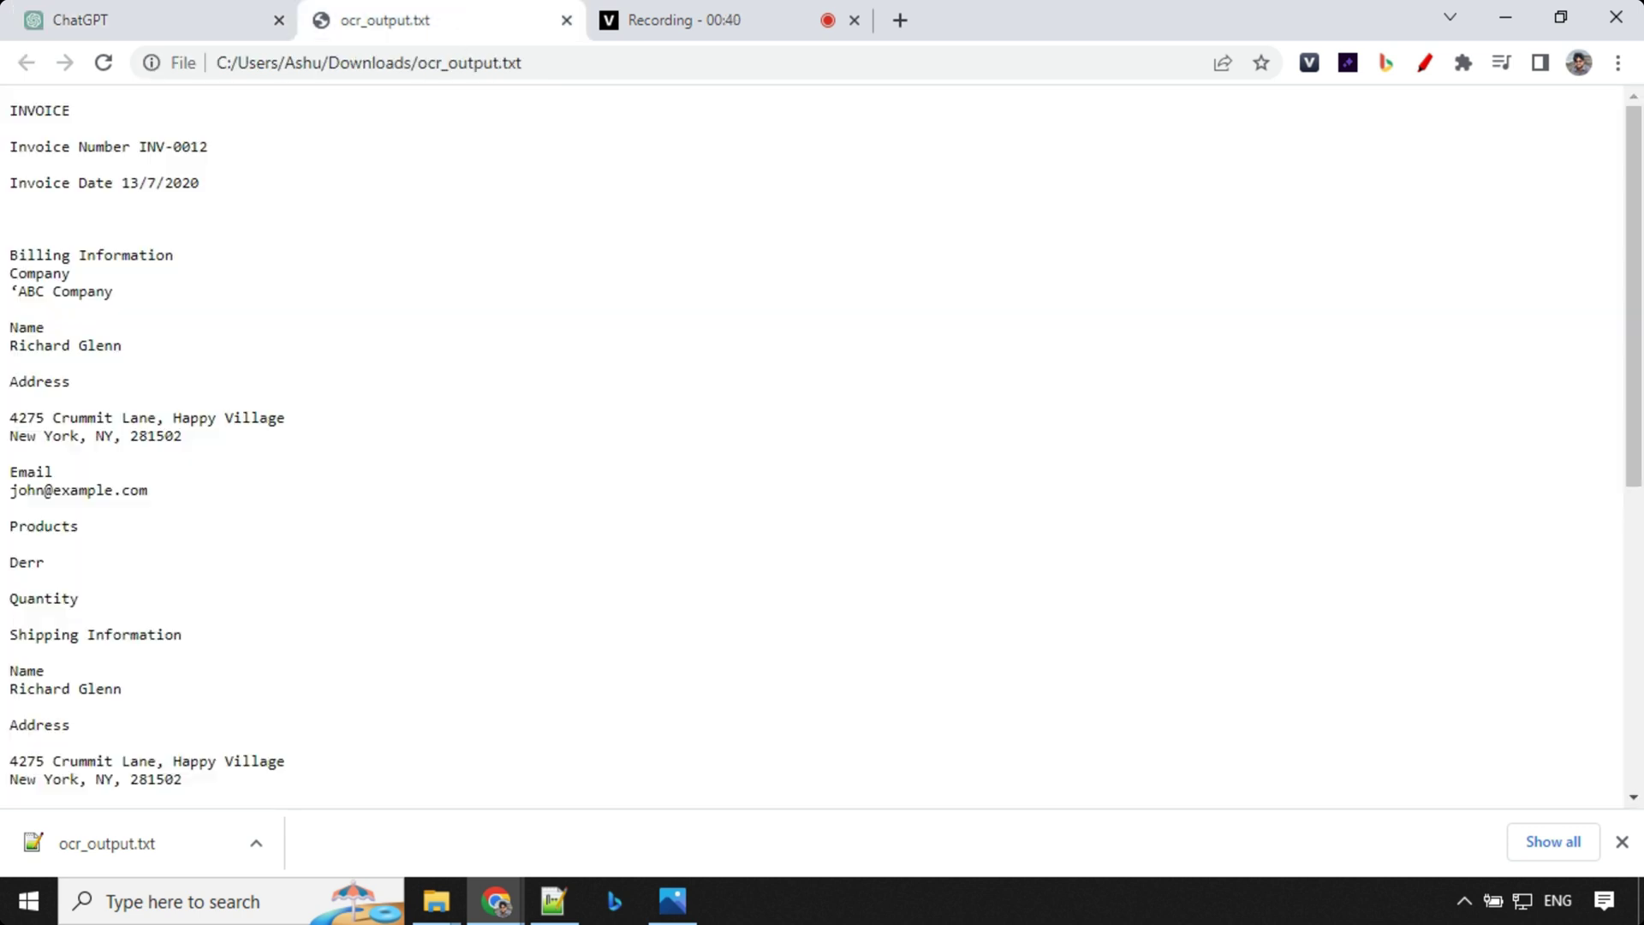
{"action": "scroll", "coordinate": [168, 334], "scroll_direction": "down", "scroll_amount": 1}
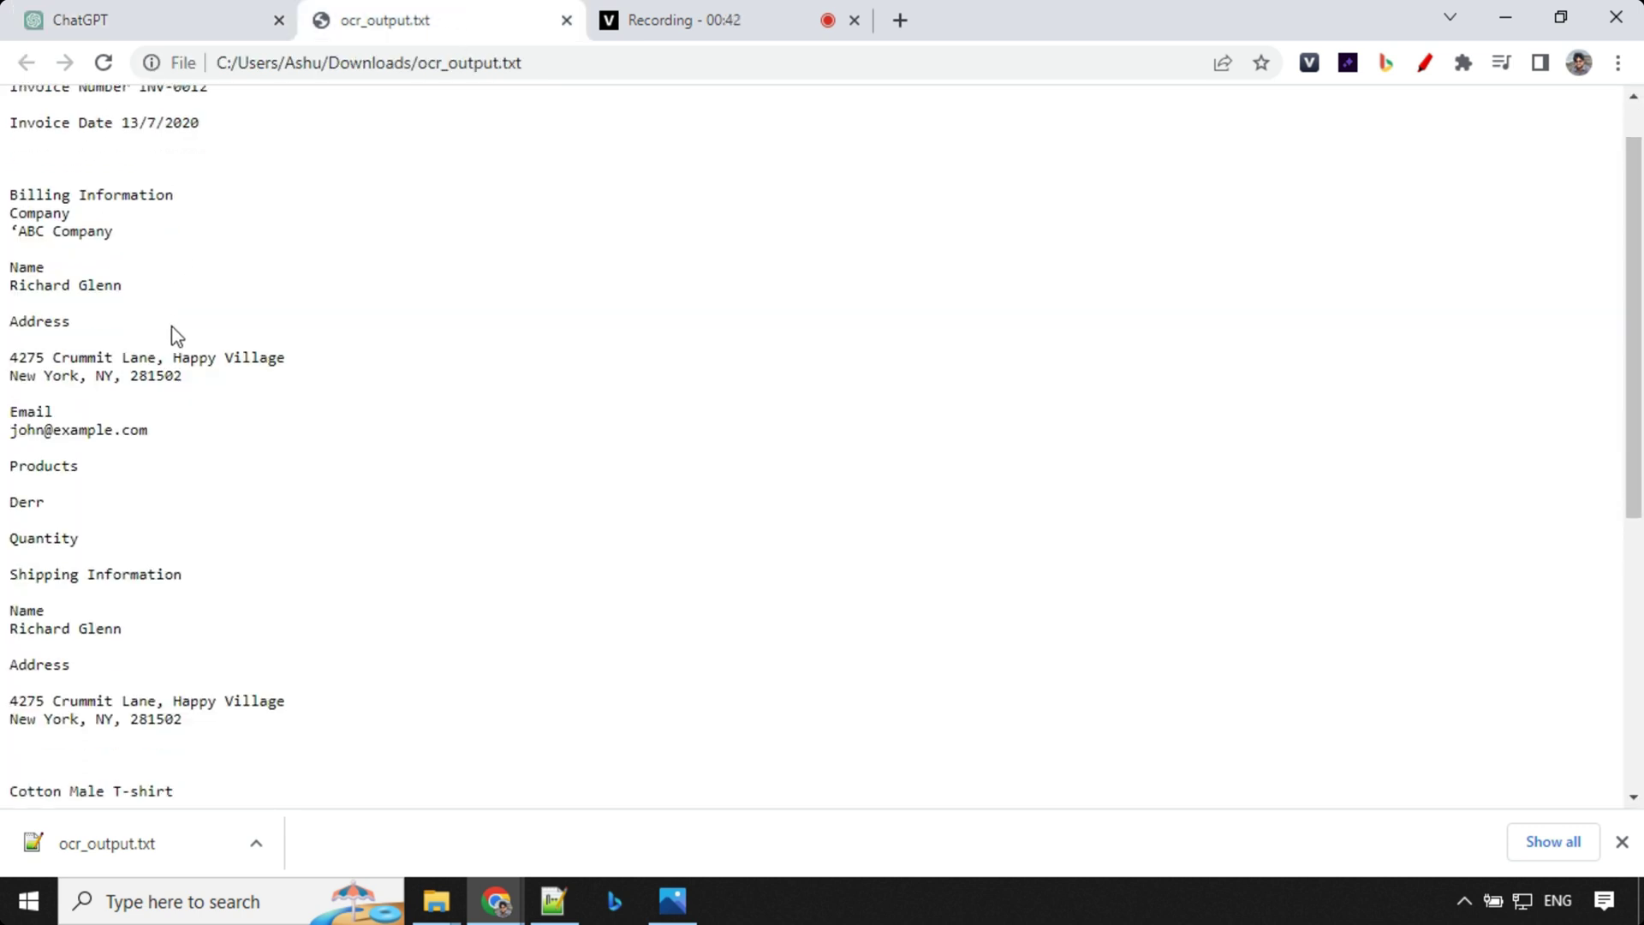
{"action": "left_click", "coordinate": [673, 900]}
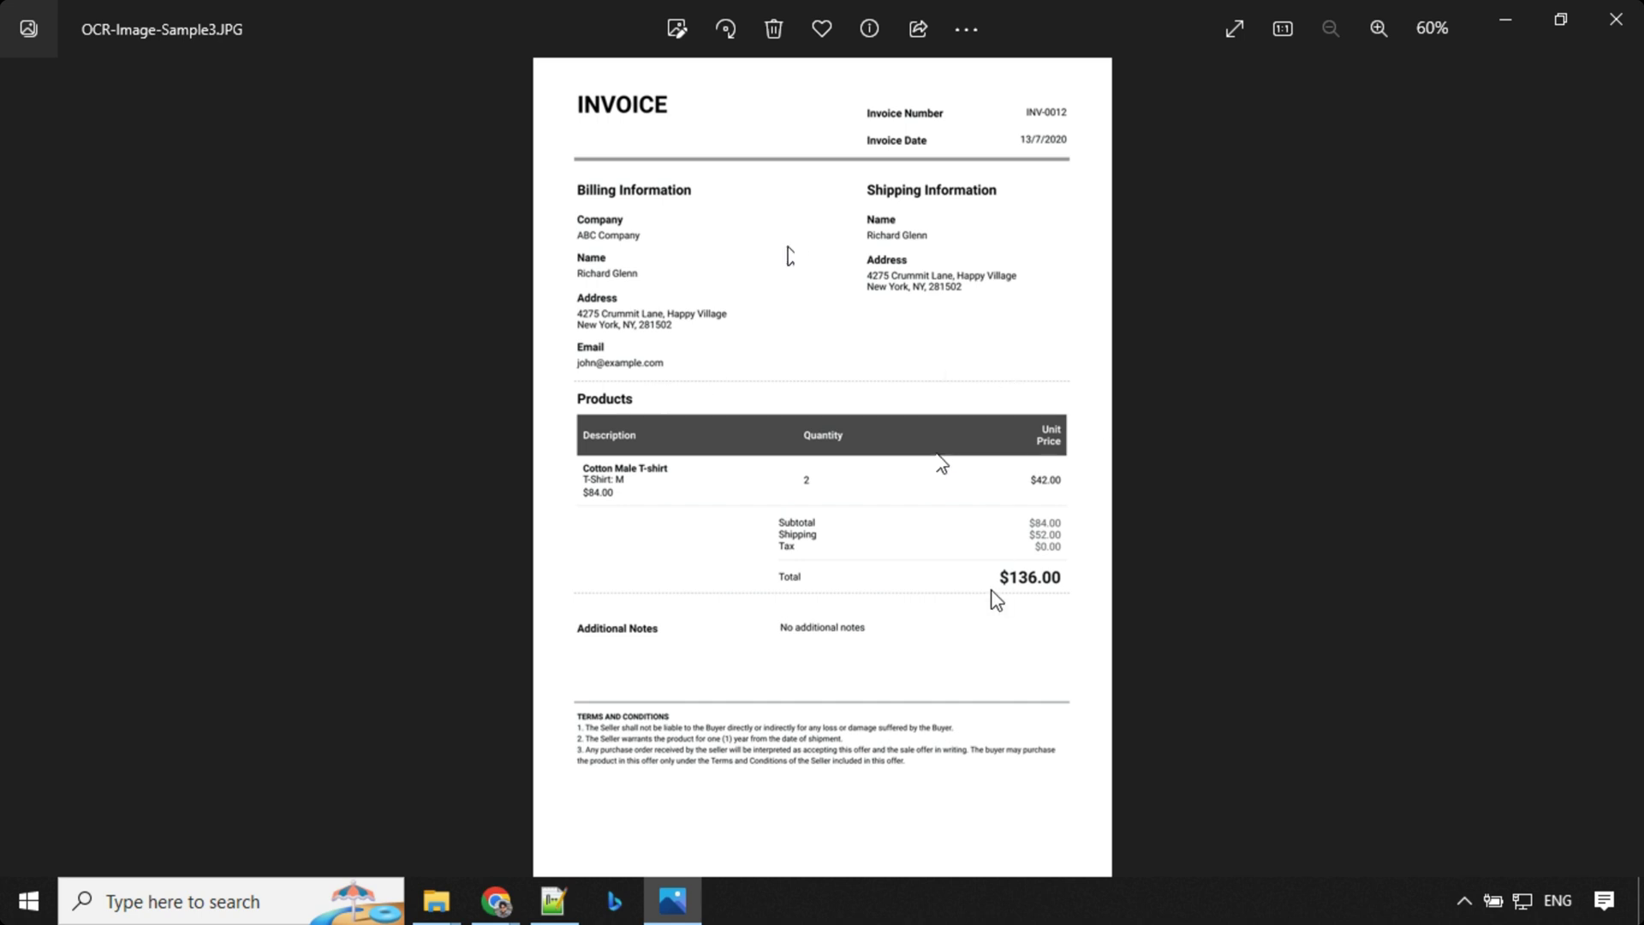
{"action": "mouse_move", "coordinate": [495, 900]}
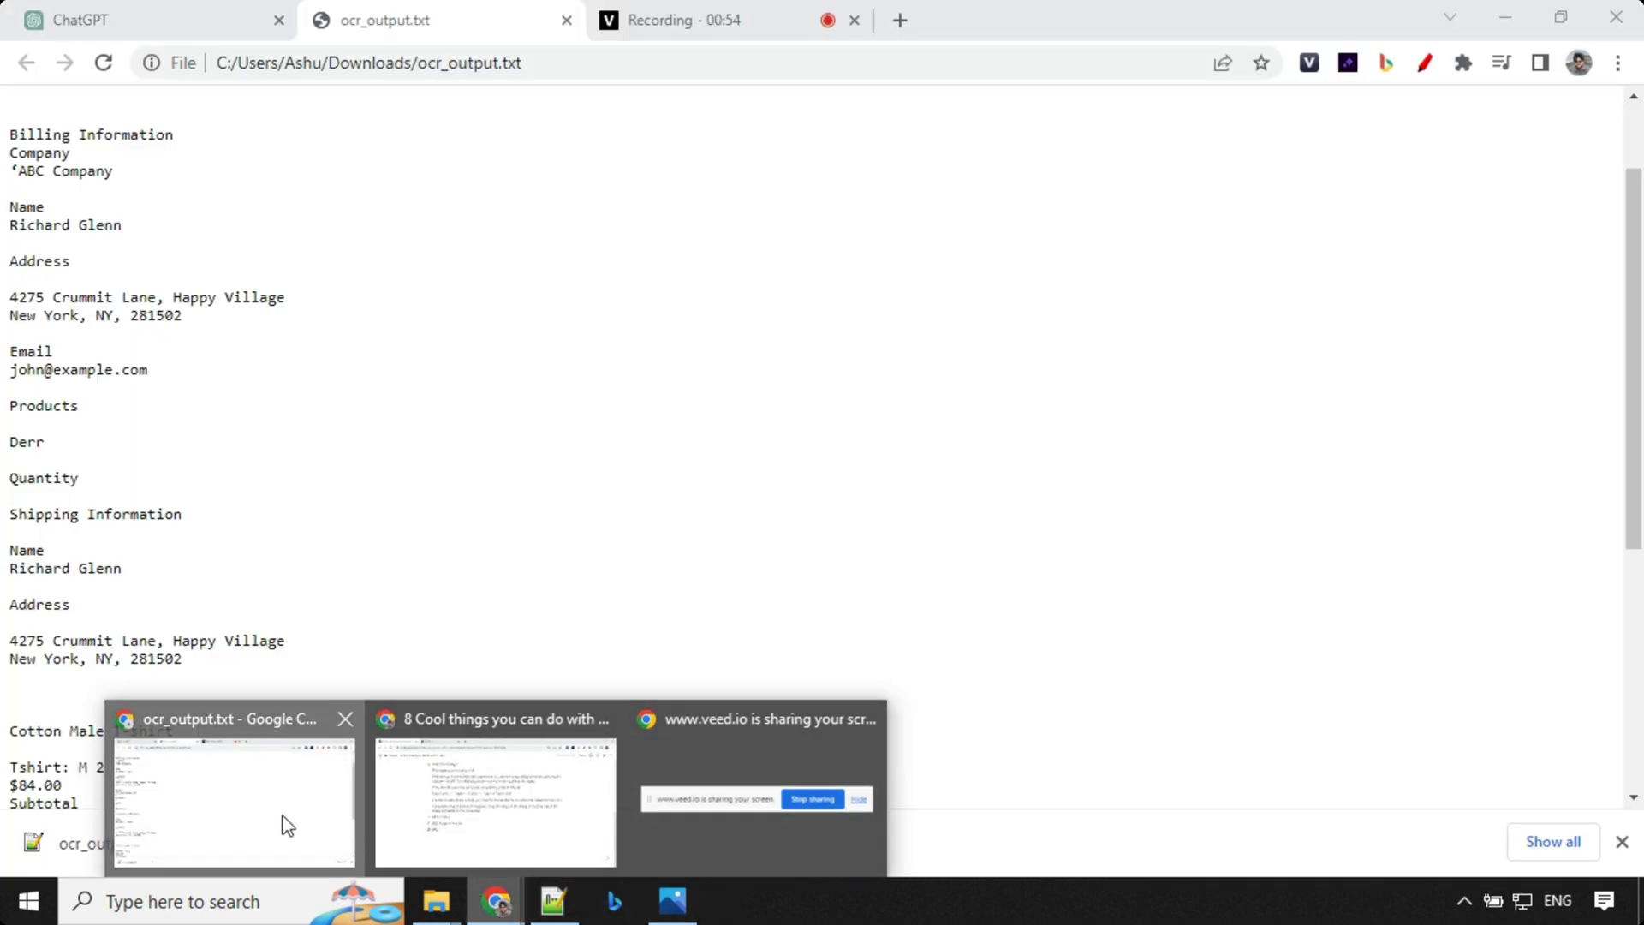
- Scroll through ocr_output.txt and select the $136.00 invoice total
{"action": "left_click", "coordinate": [287, 823]}
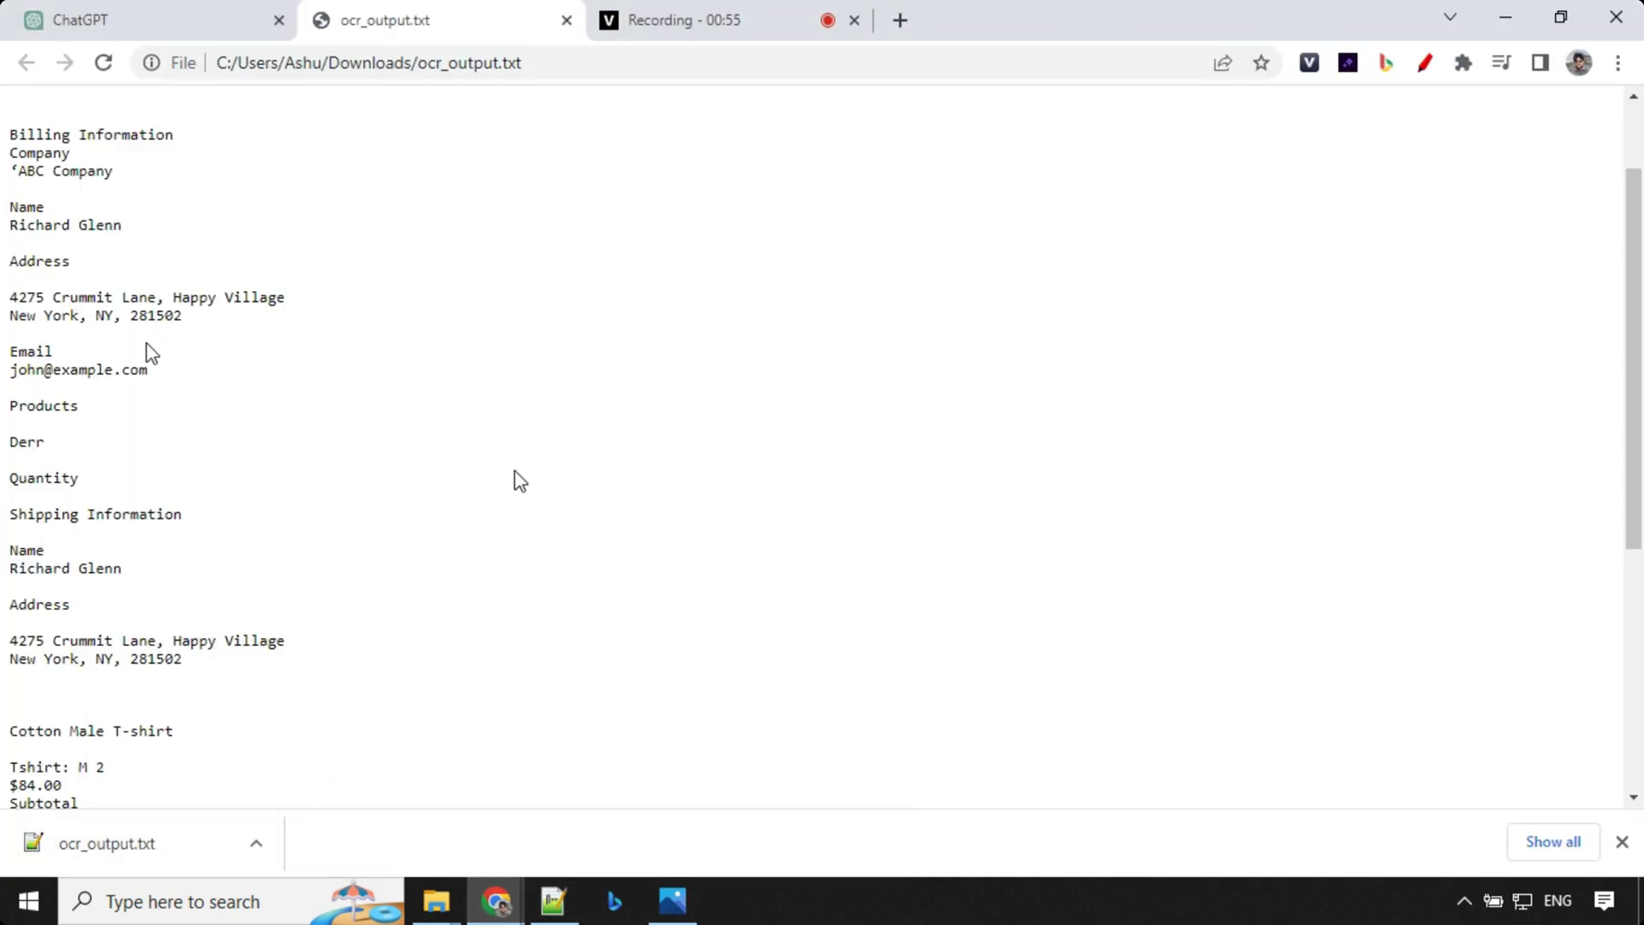
{"action": "scroll", "coordinate": [32, 170], "scroll_direction": "up", "scroll_amount": 2}
{"action": "scroll", "coordinate": [69, 442], "scroll_direction": "down", "scroll_amount": 4}
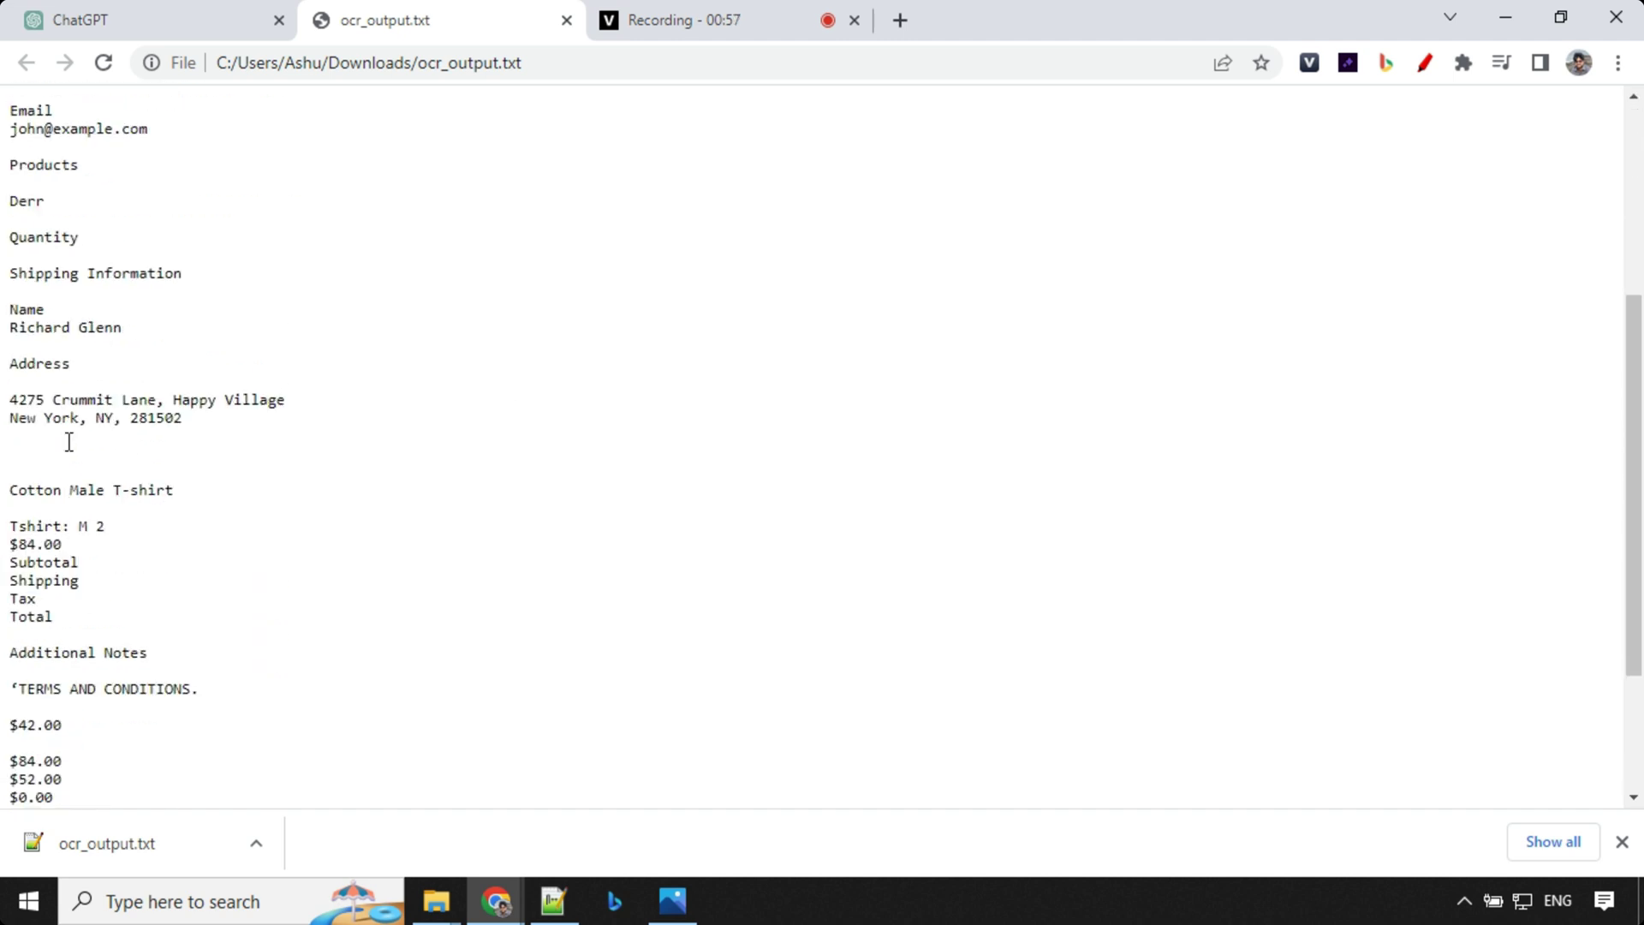
{"action": "scroll", "coordinate": [69, 446], "scroll_direction": "down", "scroll_amount": 3}
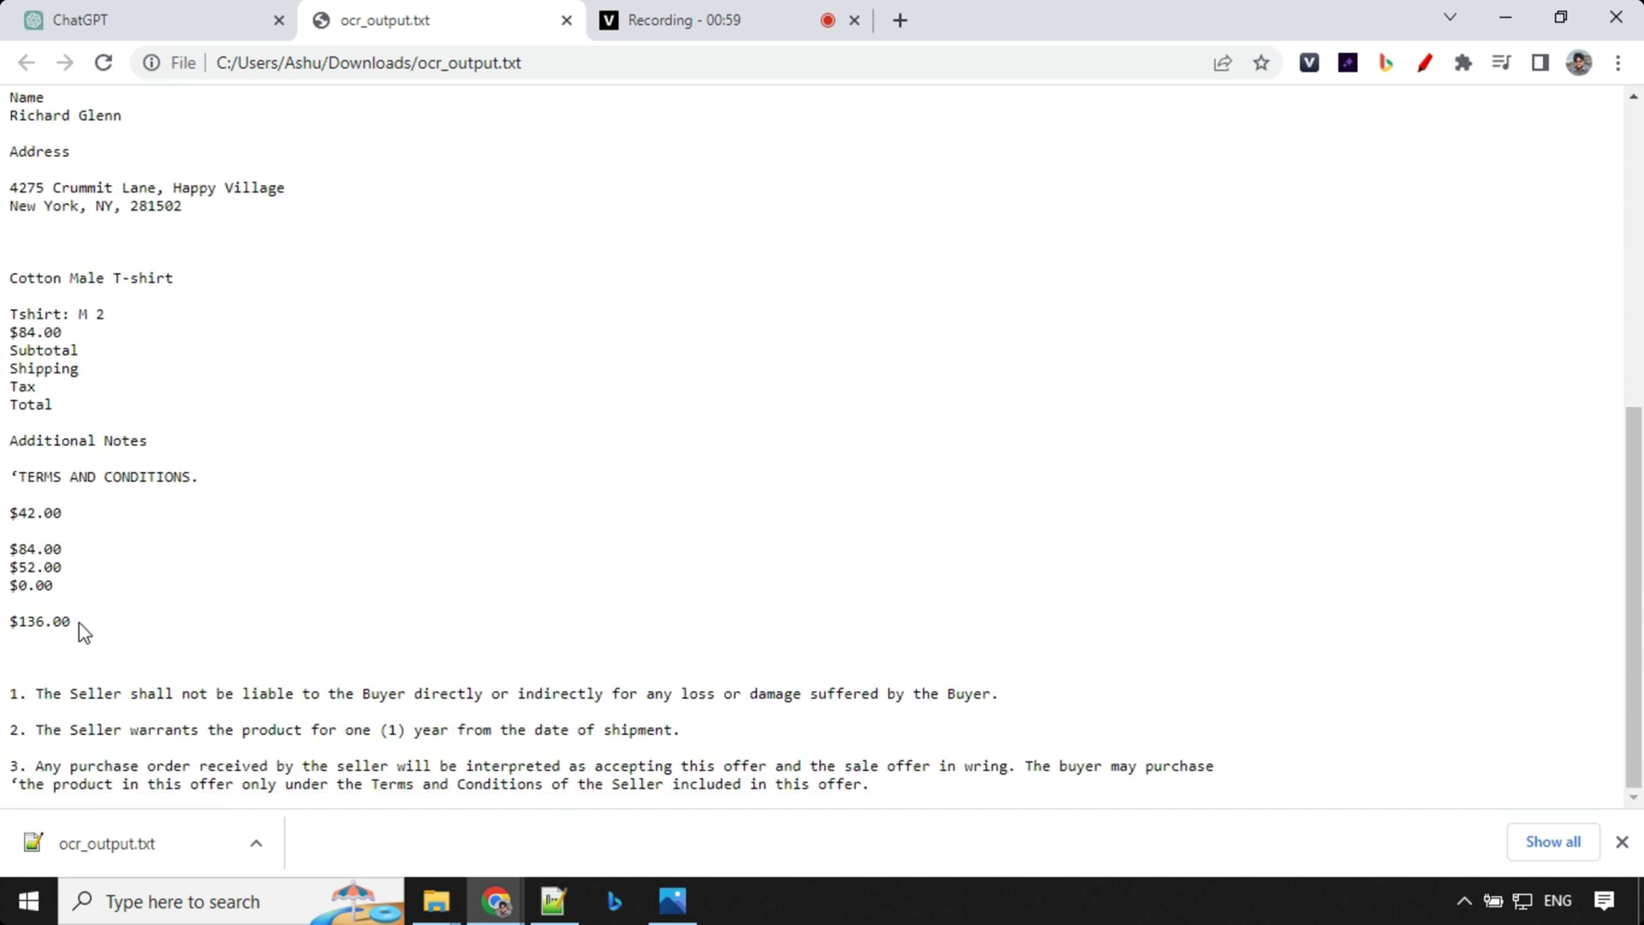
{"action": "left_click_drag", "start_coordinate": [79, 625], "coordinate": [3, 632]}
{"action": "scroll", "coordinate": [68, 582], "scroll_direction": "up", "scroll_amount": 3}
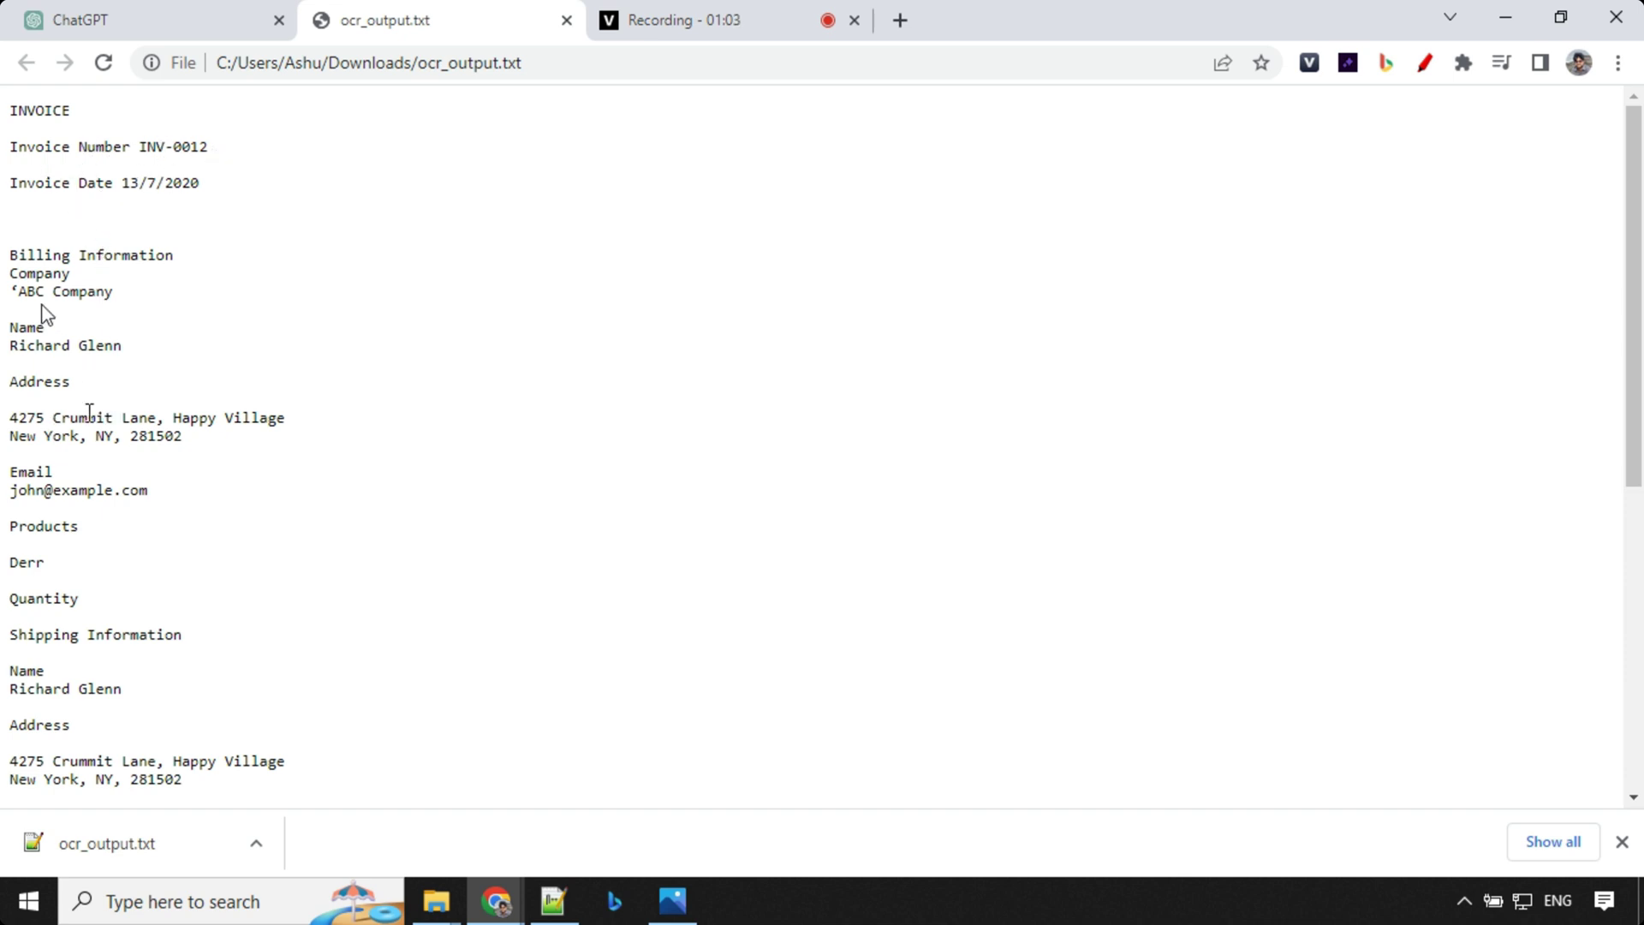
{"action": "scroll", "coordinate": [172, 437], "scroll_direction": "down", "scroll_amount": 3}
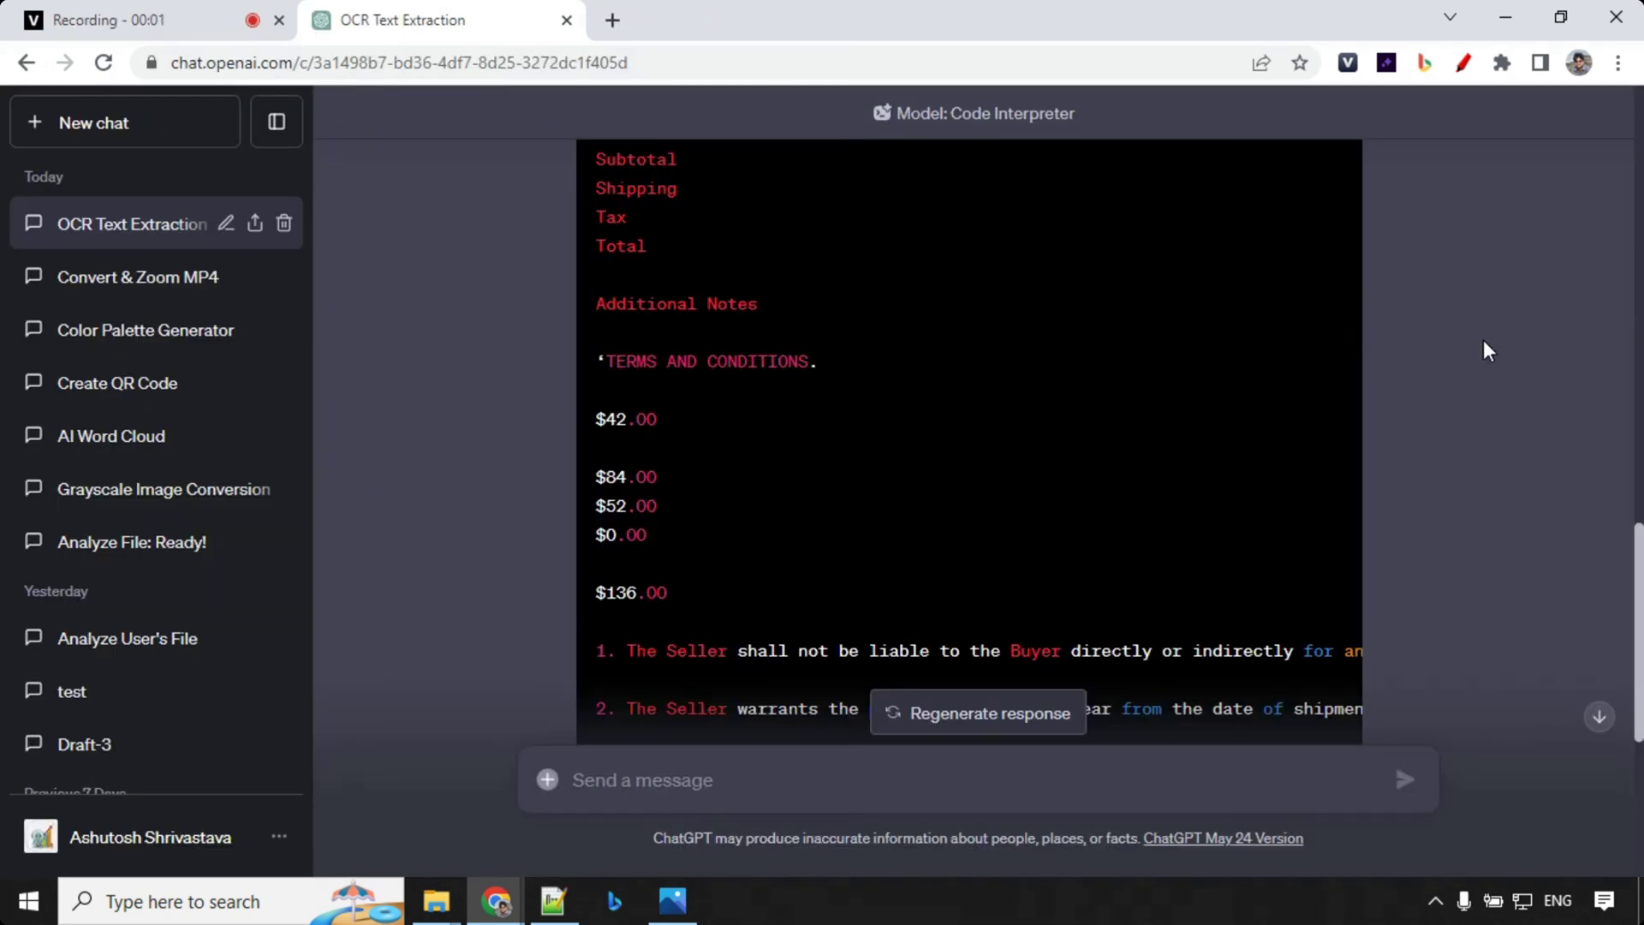